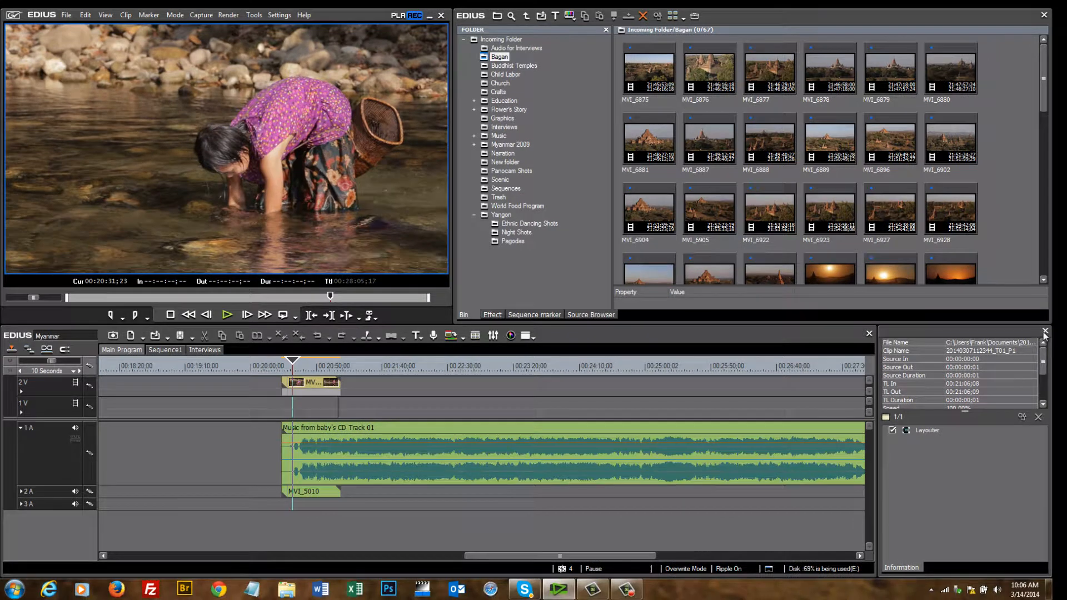
- Close the Information palette, then briefly open and close the audio mixer and vectorscope/waveform monitor
click(1044, 334)
click(493, 335)
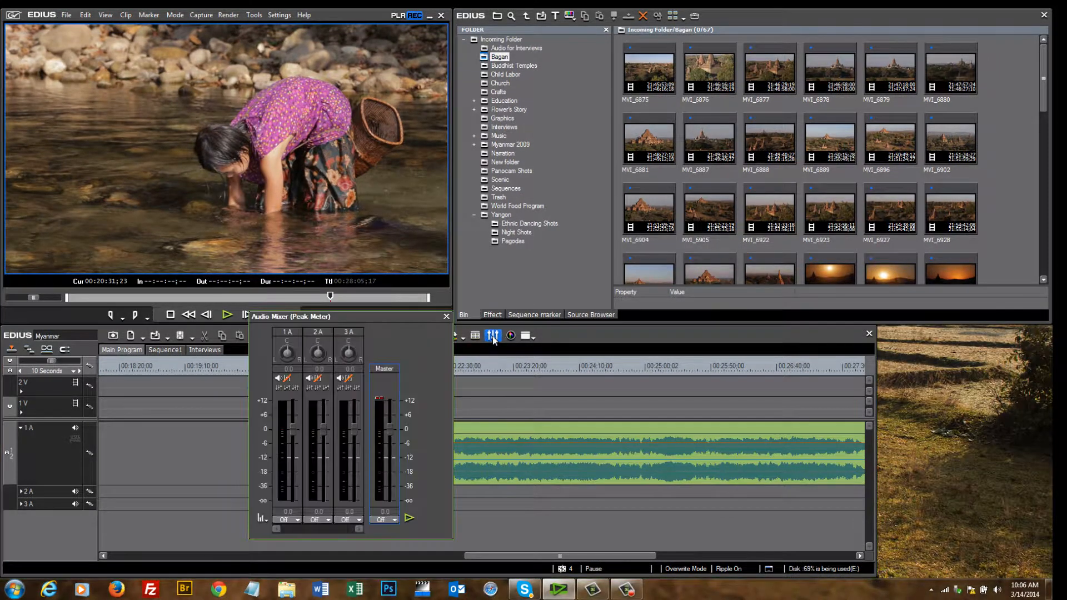
click(511, 336)
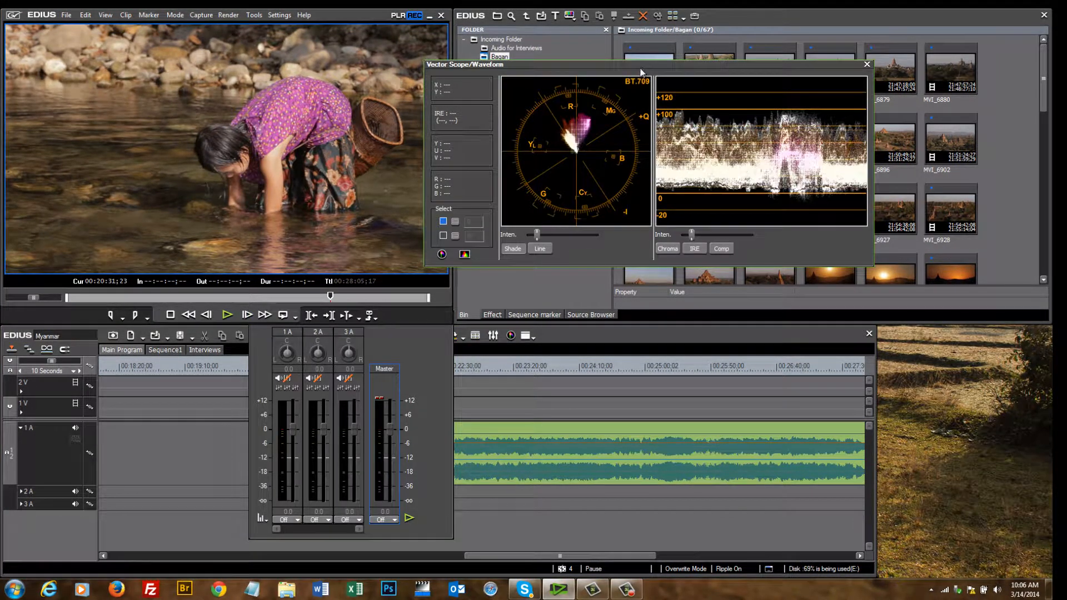
drag(638, 65, 708, 79)
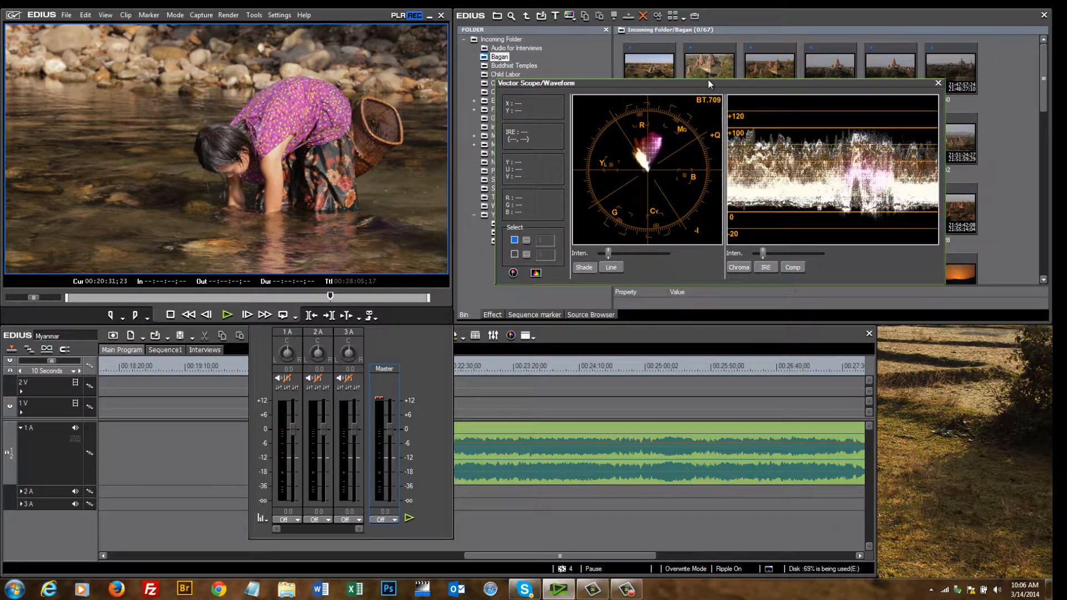
click(939, 82)
mouse_move(450, 349)
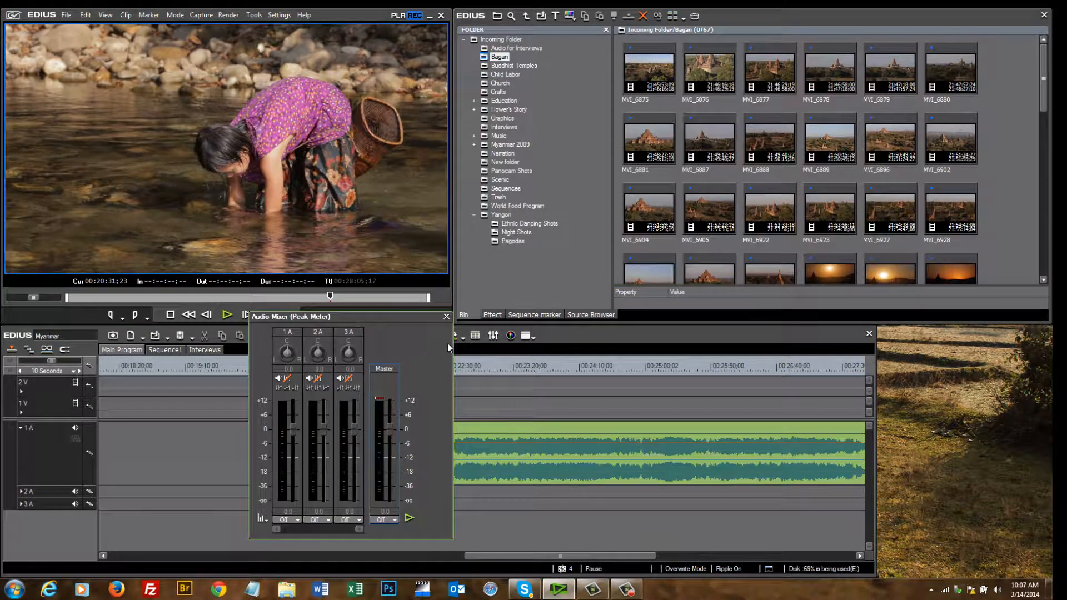
click(446, 318)
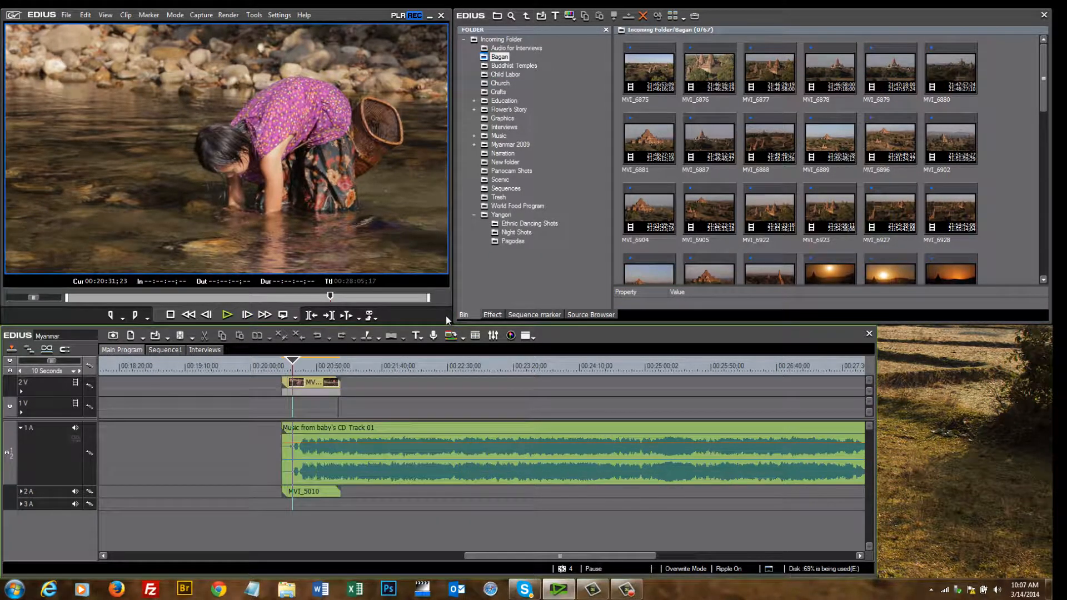
- Hide and restore the clip bin, then show all palettes again
click(476, 336)
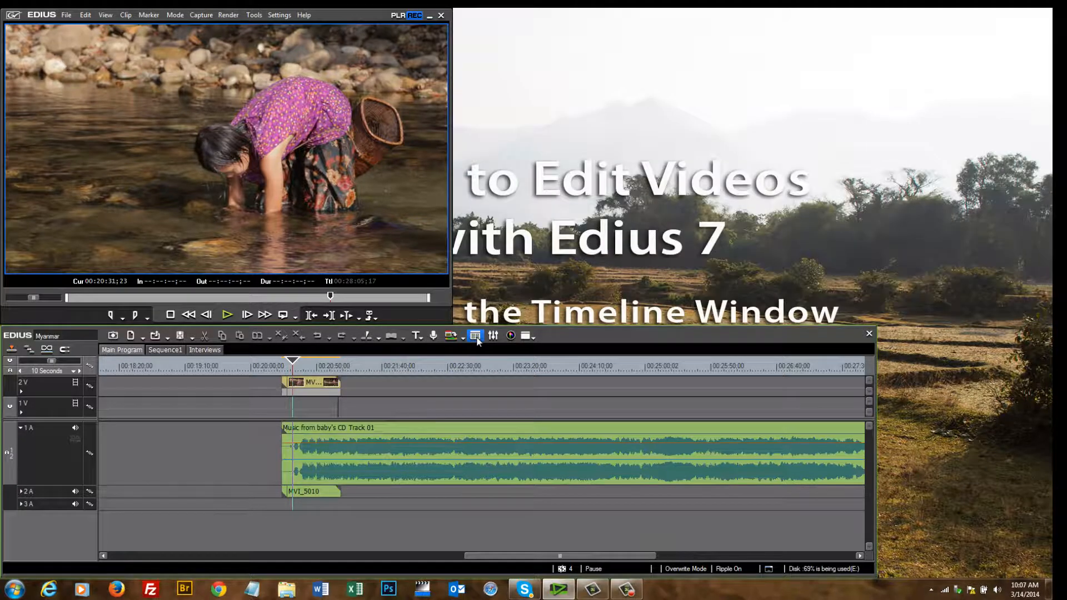
click(476, 336)
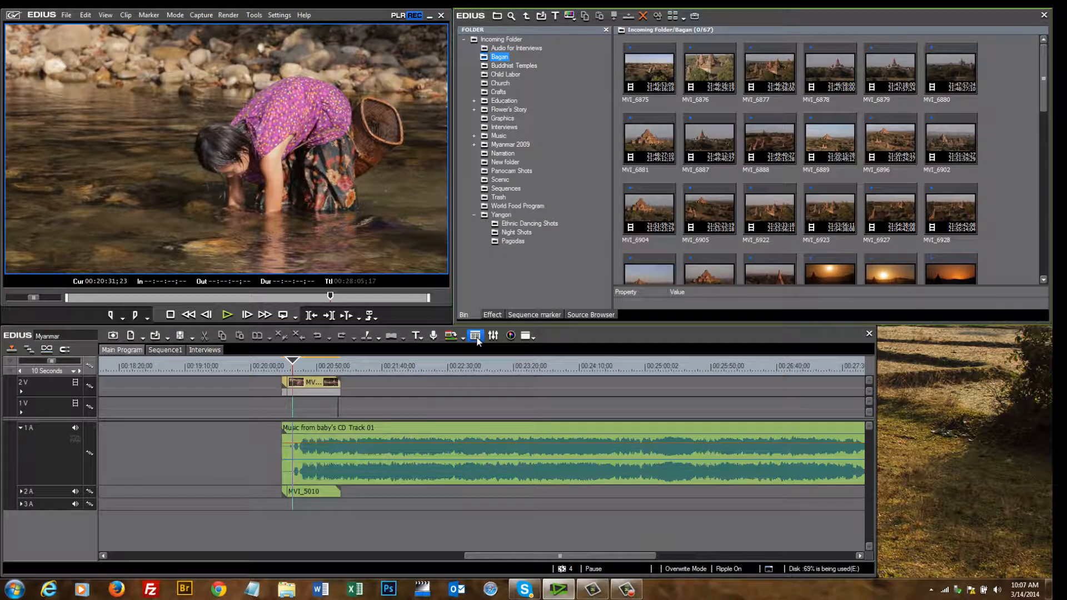
click(532, 337)
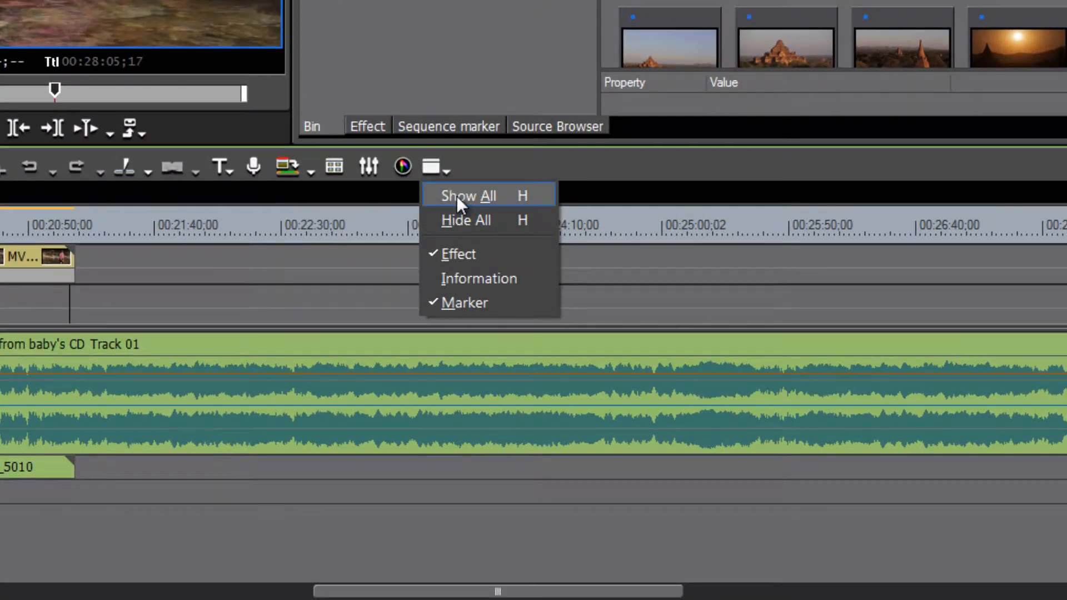
click(488, 194)
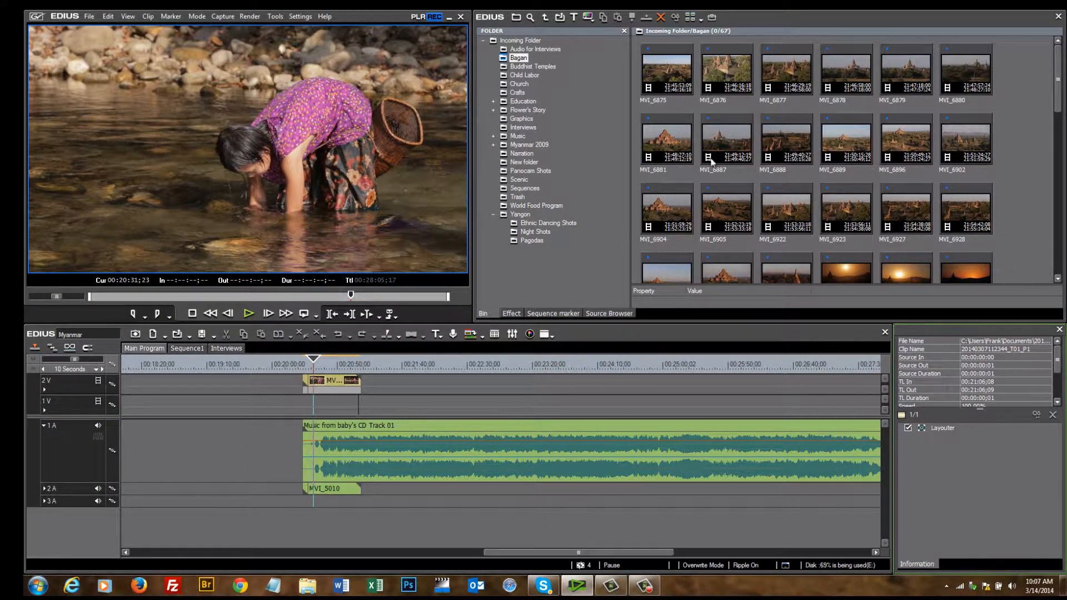
- Browse the layout options without changing anything, and move the player window right
click(128, 17)
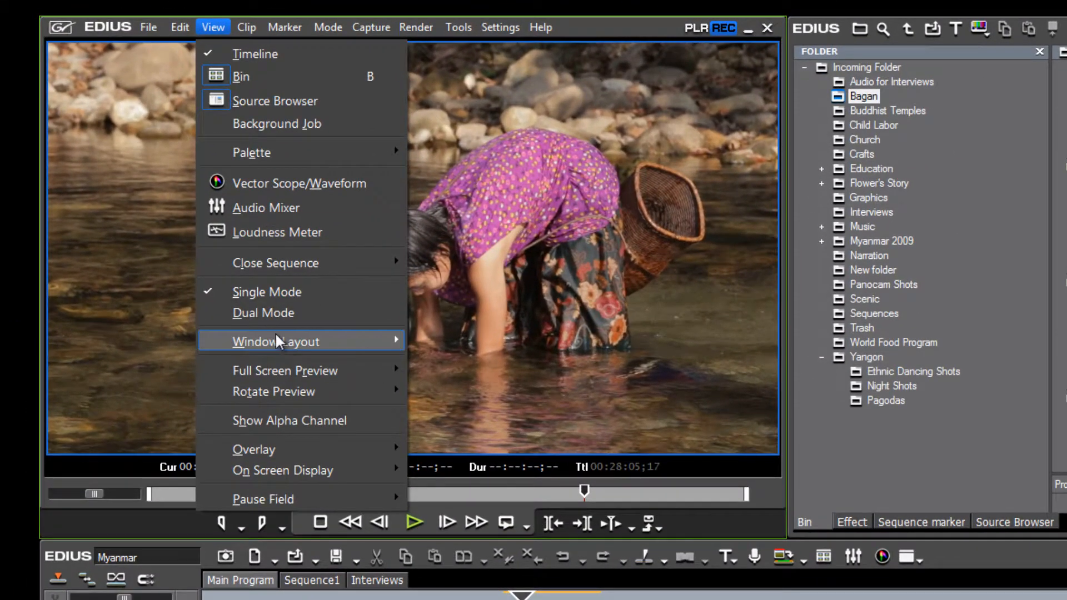
mouse_move(254, 299)
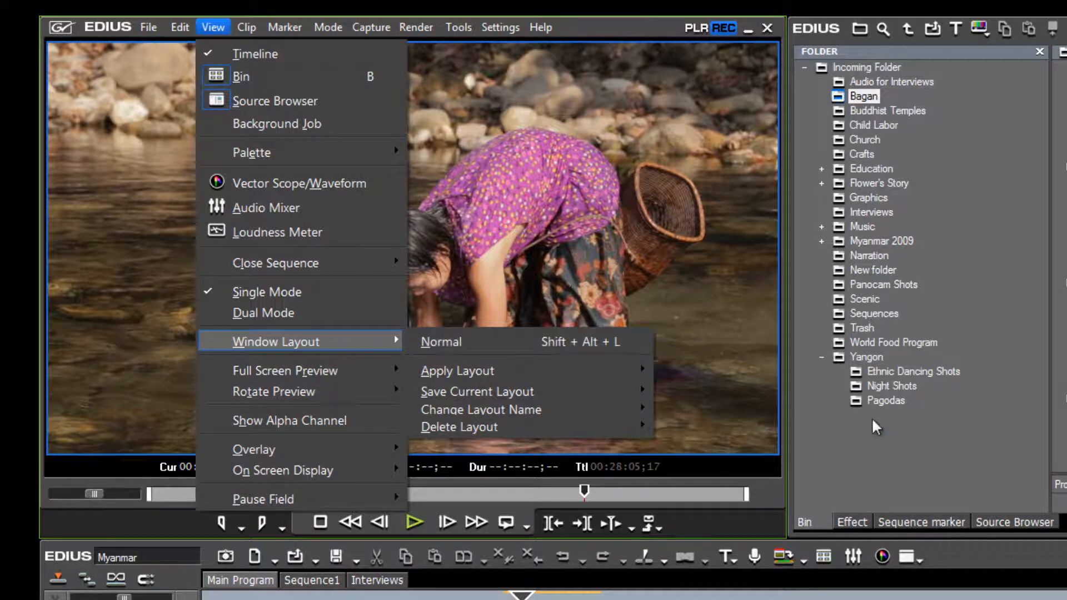
click(885, 431)
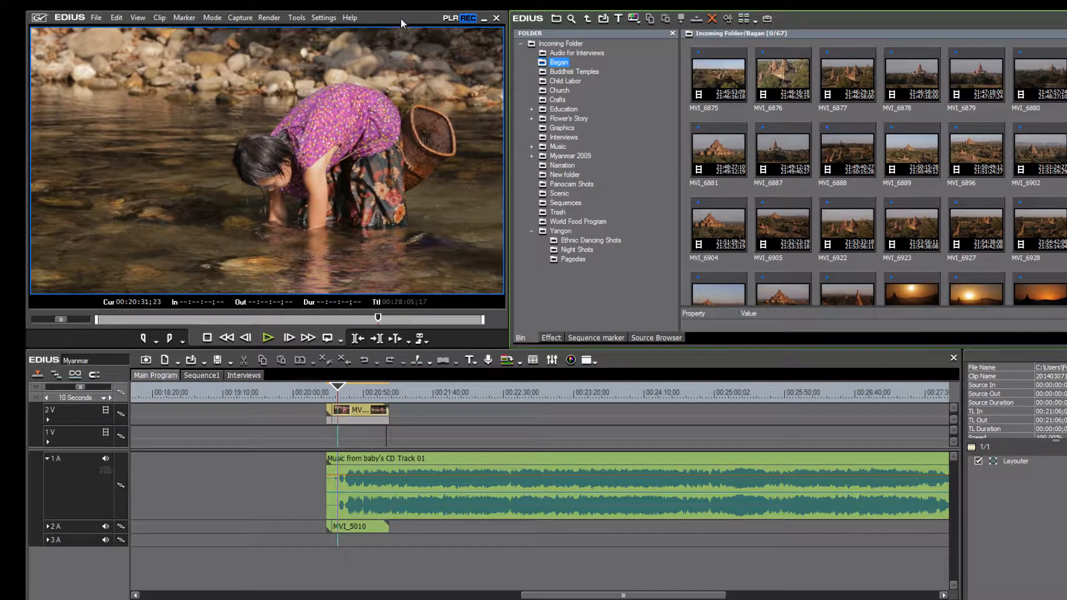
drag(401, 18, 435, 23)
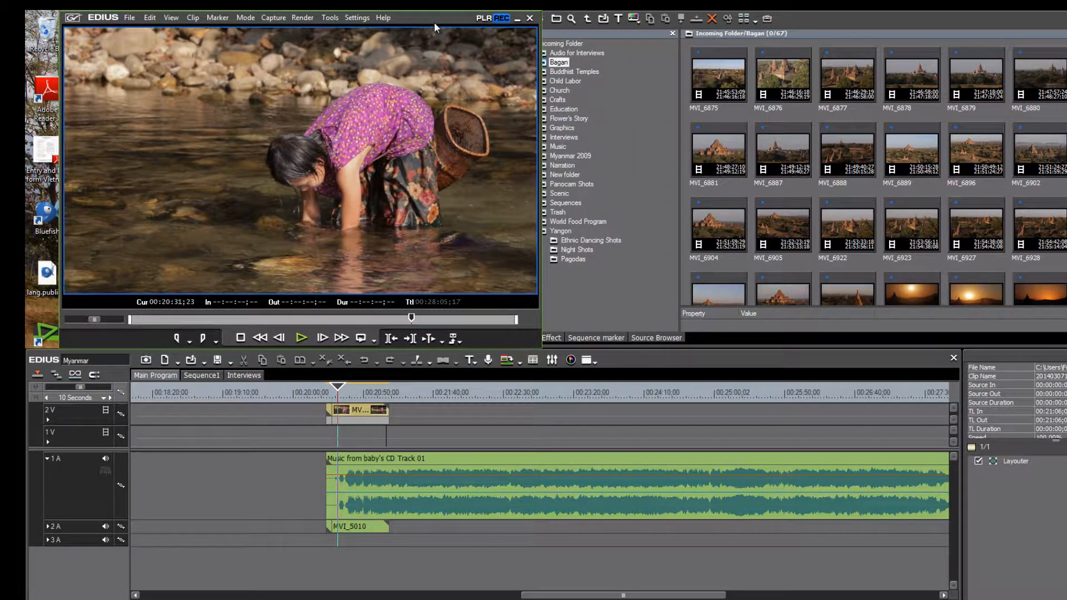
- Preview MVI_6923 in the player, then load and scrub the Bagan clip MVI_7026
double_click(913, 222)
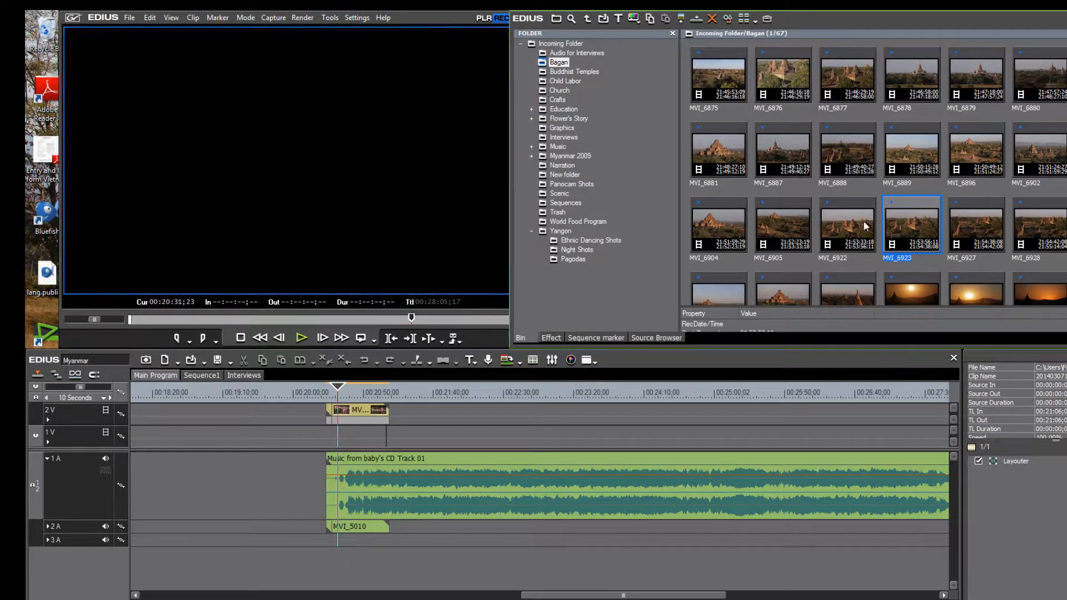
drag(164, 317, 237, 319)
click(846, 240)
scroll(847, 240, down, 3)
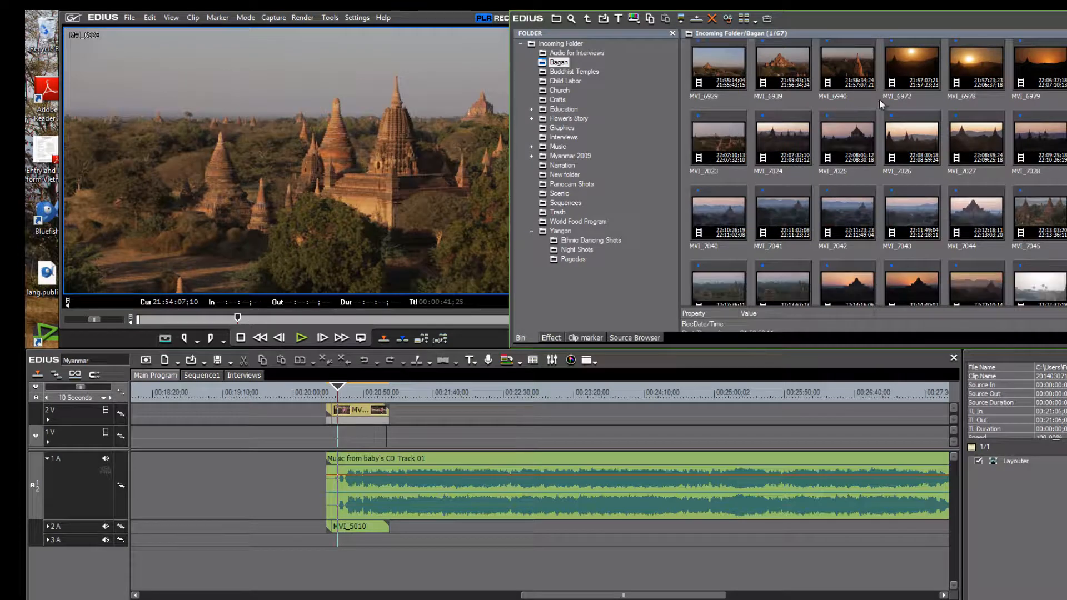
double_click(912, 138)
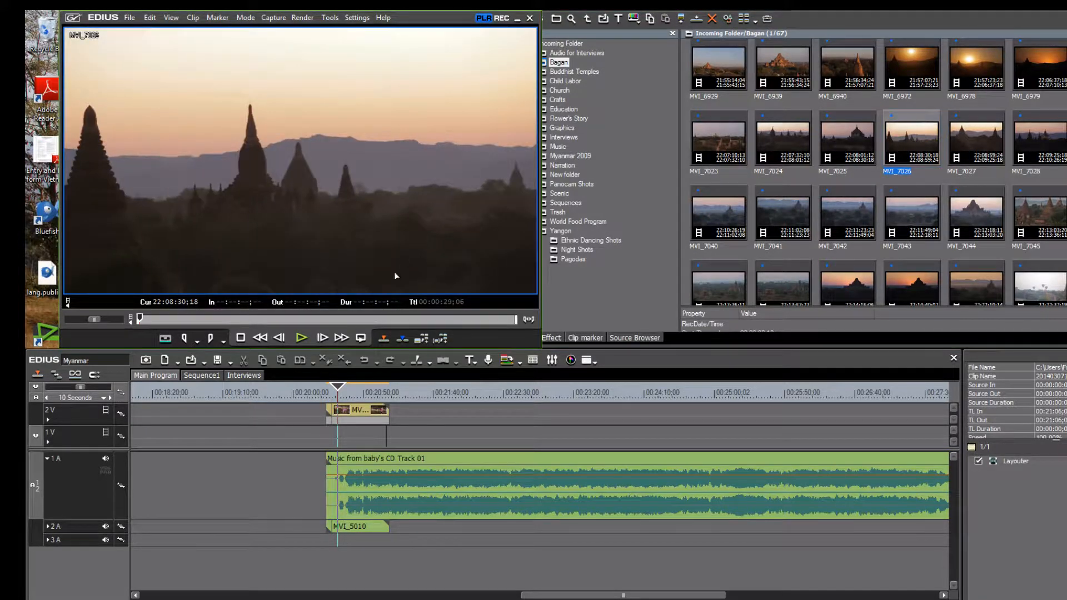
drag(139, 319, 252, 319)
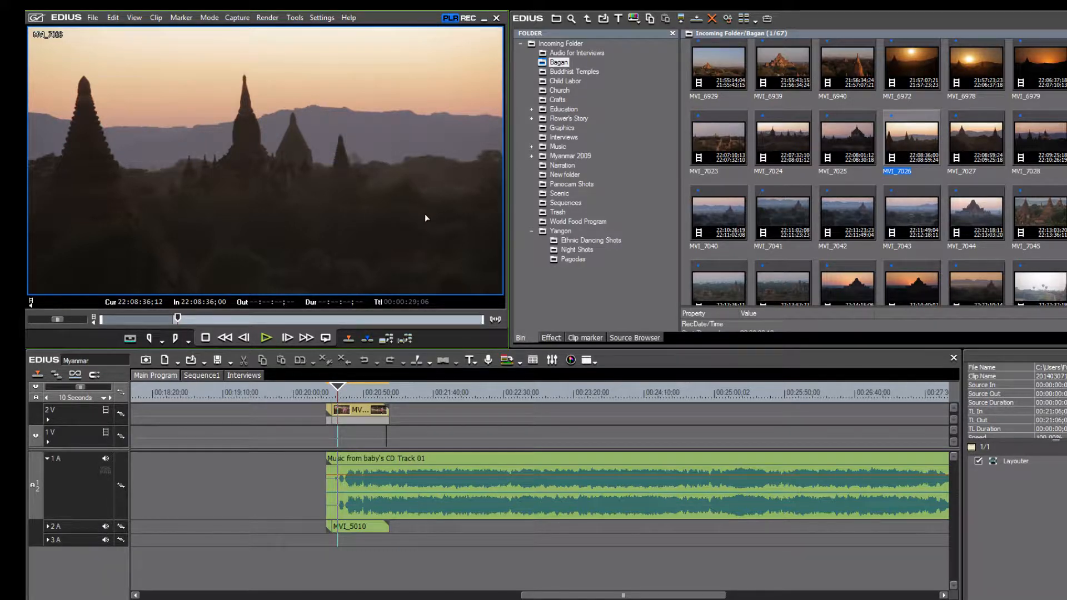
- Switch to Dual Mode, preview MVI_7025 and MVI_7041, and set the timeline position on the temple clip
click(134, 18)
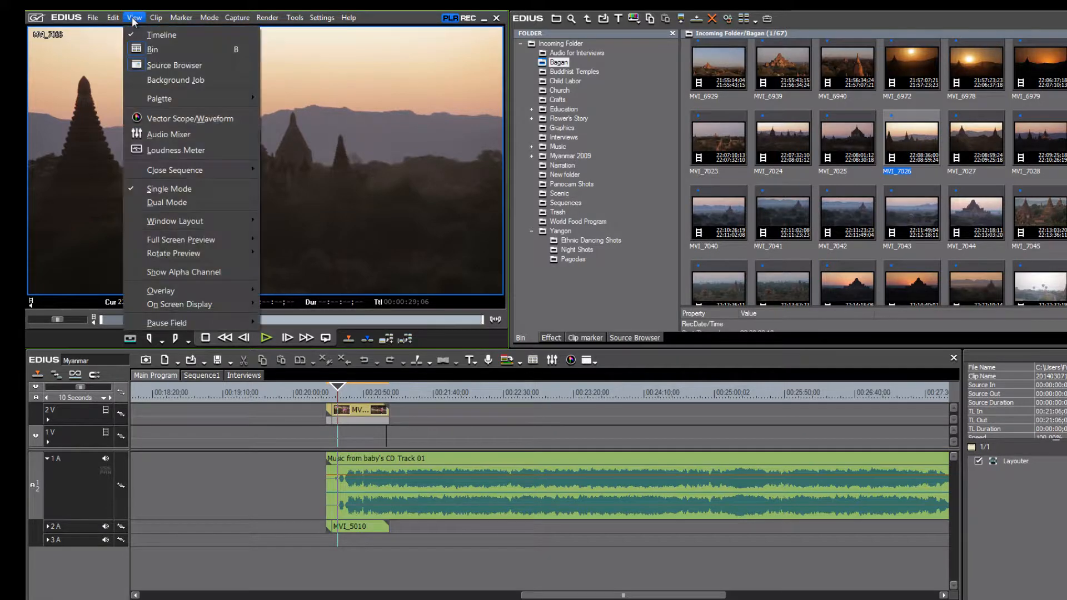
click(175, 202)
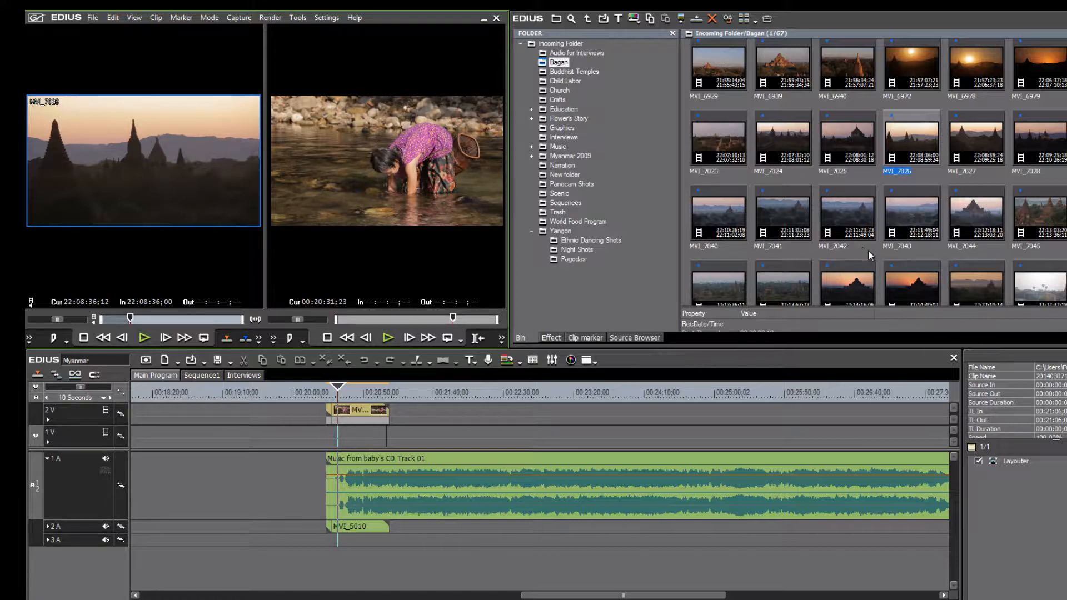
click(848, 135)
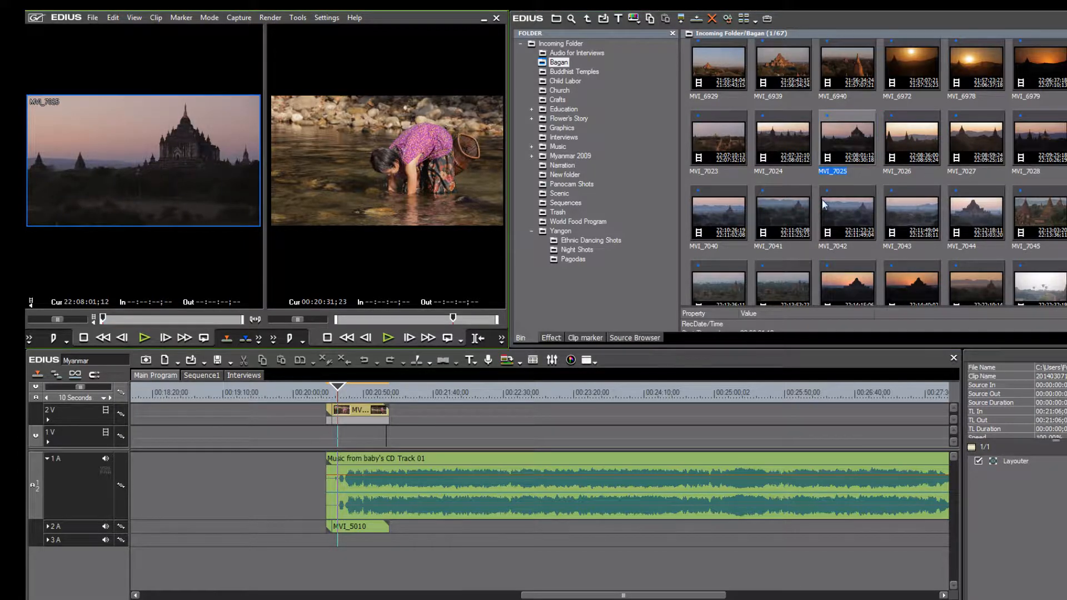
click(792, 208)
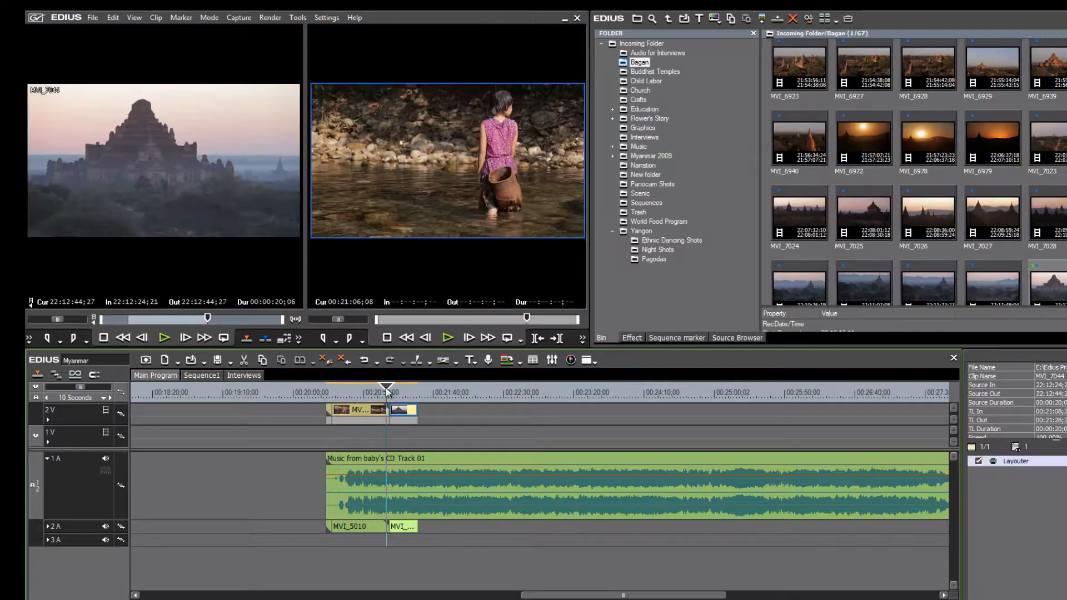
drag(402, 388, 397, 389)
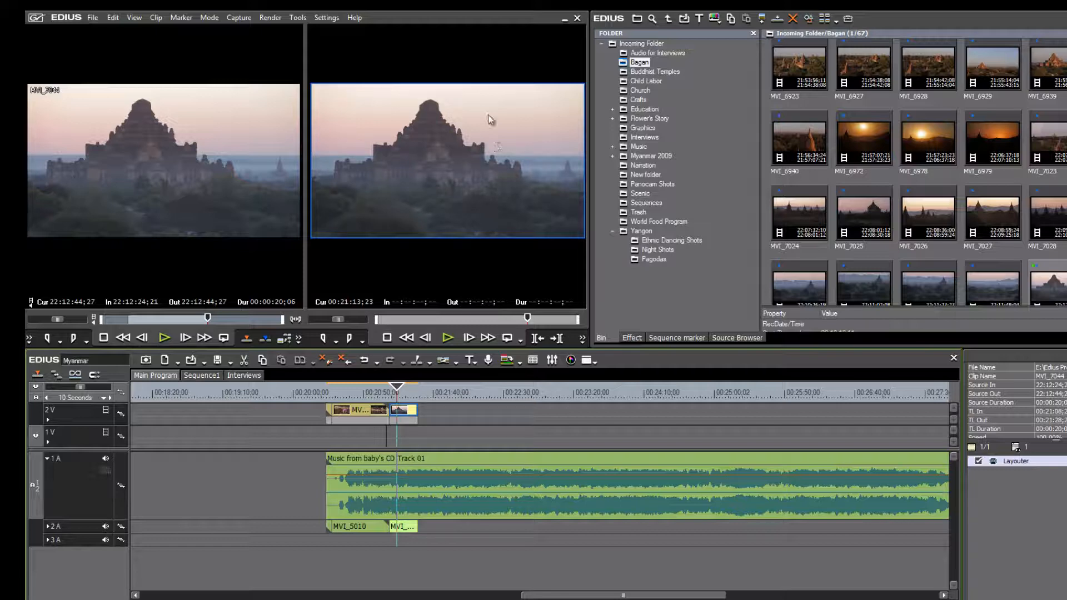
mouse_move(460, 17)
mouse_down()
mouse_move(485, 26)
mouse_move(448, 19)
mouse_move(475, 26)
mouse_move(465, 18)
mouse_up()
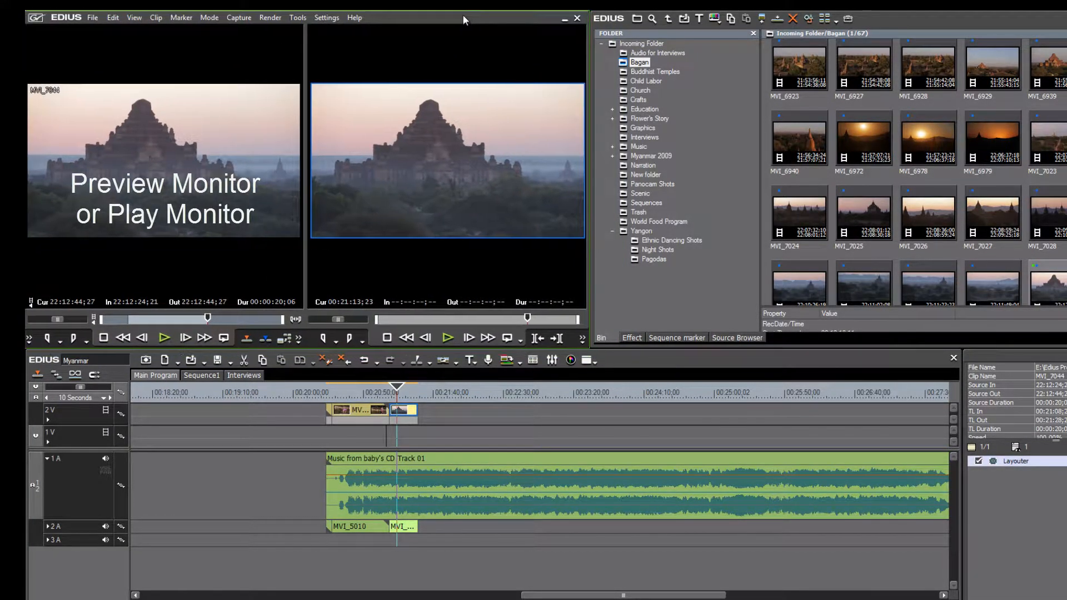
- Drop MVI_6923 onto track 2V right after MVI_7044, then shift the Bin window left
click(399, 391)
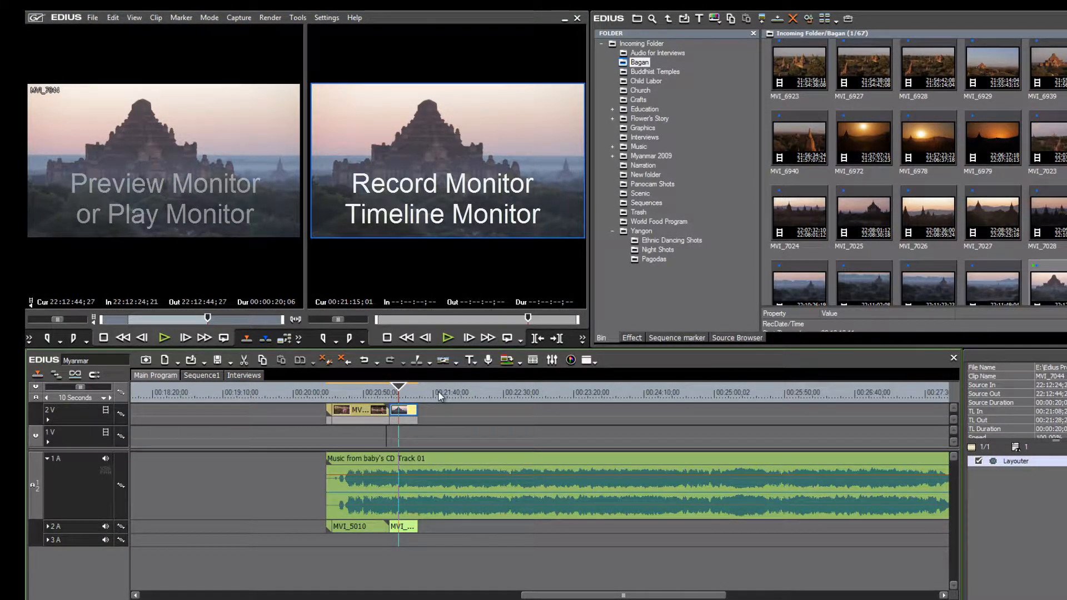
mouse_move(403, 394)
mouse_down()
mouse_move(438, 392)
mouse_move(396, 393)
mouse_up()
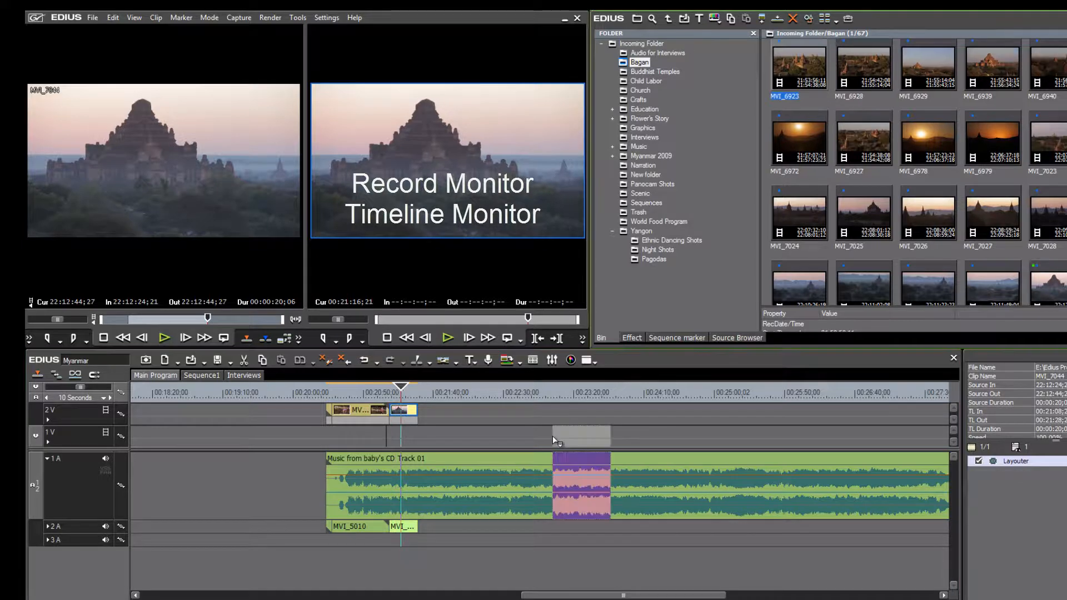
drag(552, 435, 442, 394)
click(431, 393)
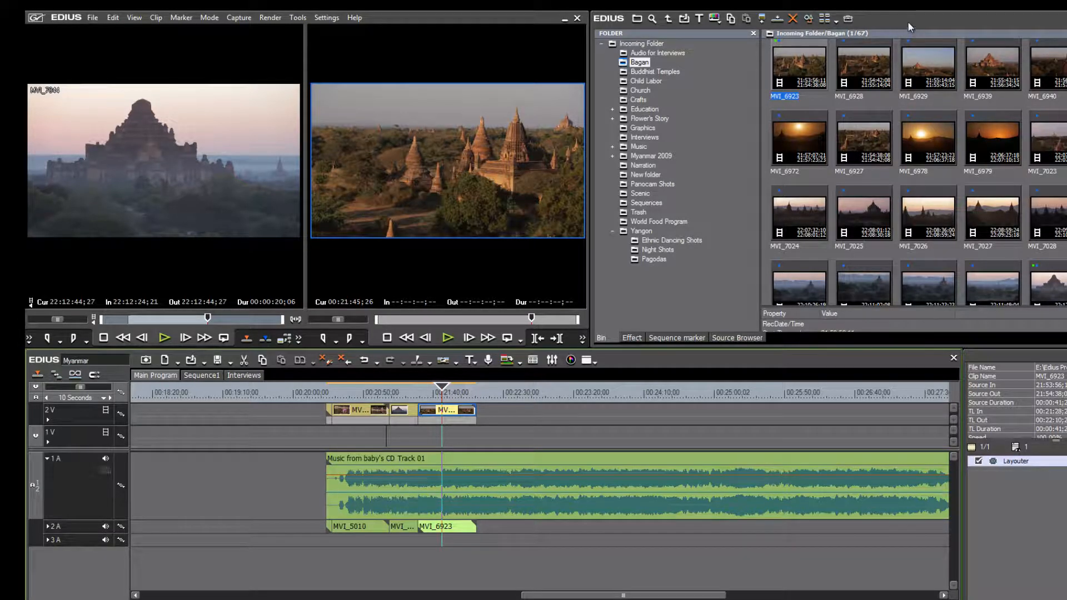
drag(908, 21, 774, 19)
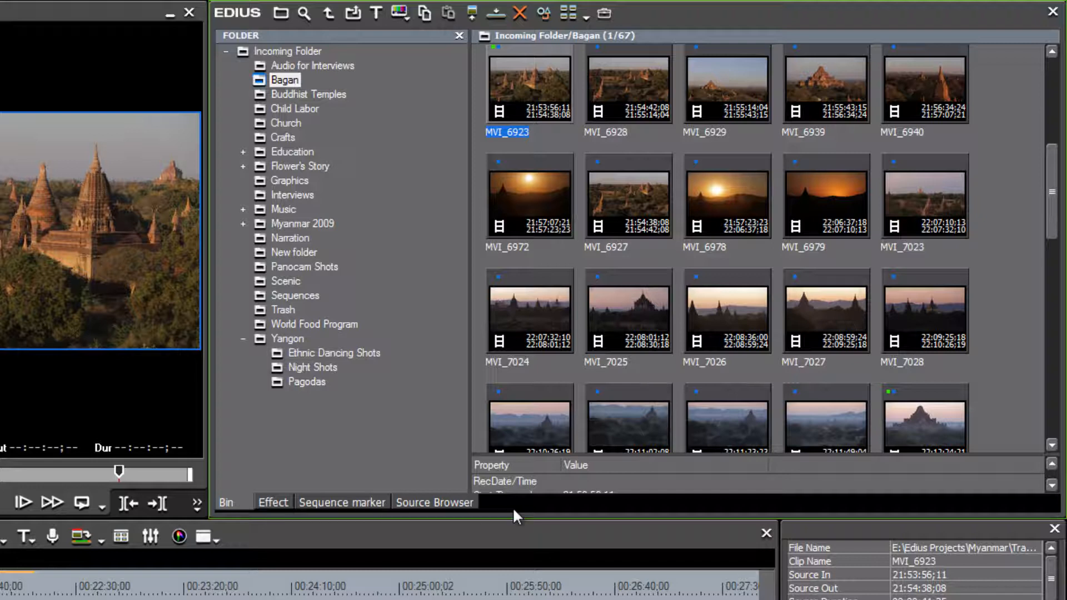
click(269, 502)
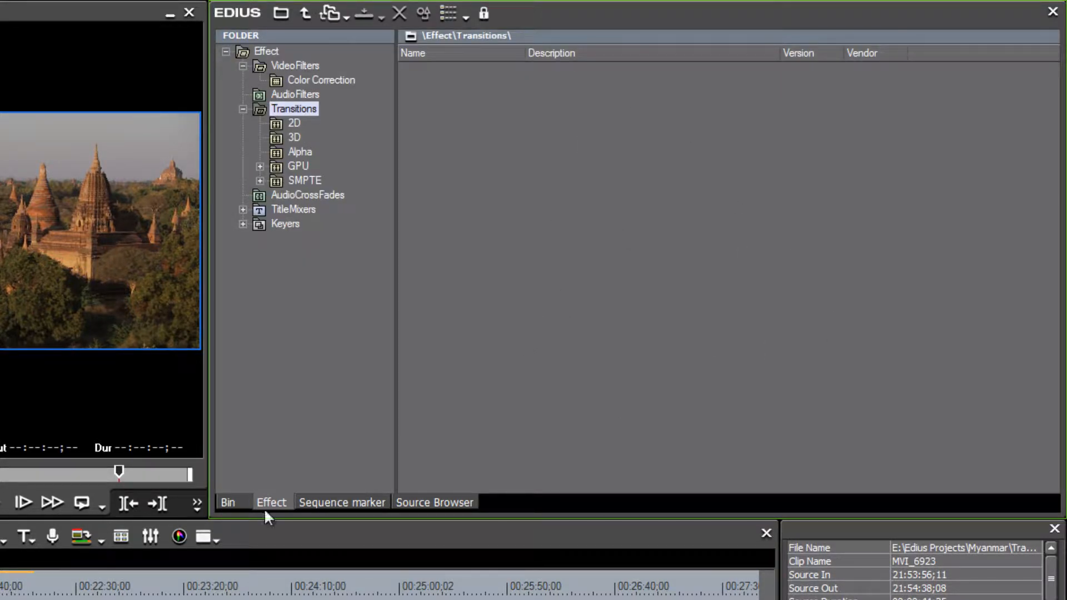
click(228, 502)
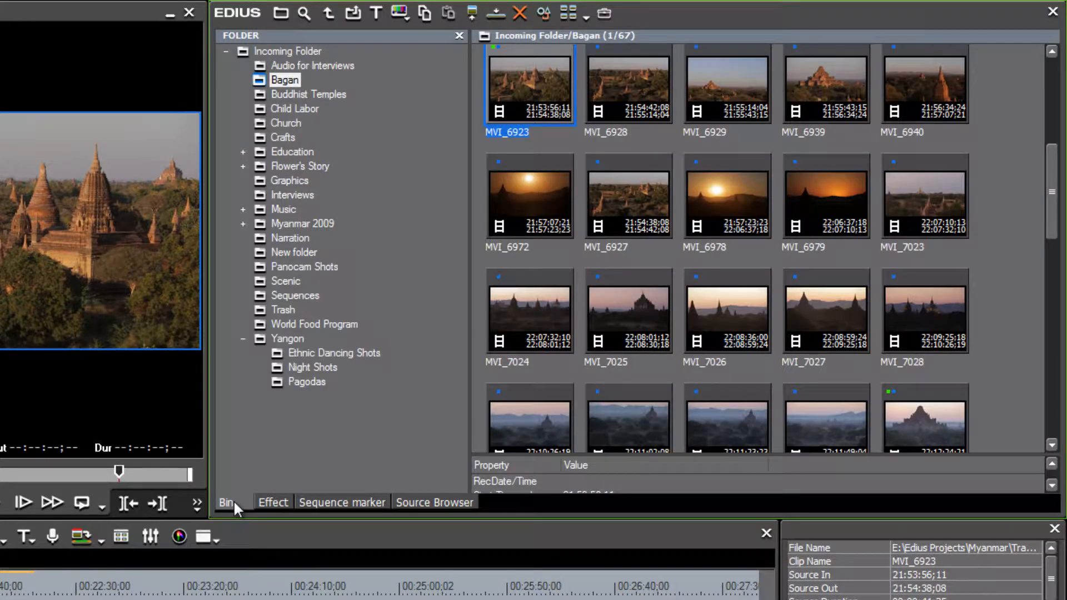
click(276, 500)
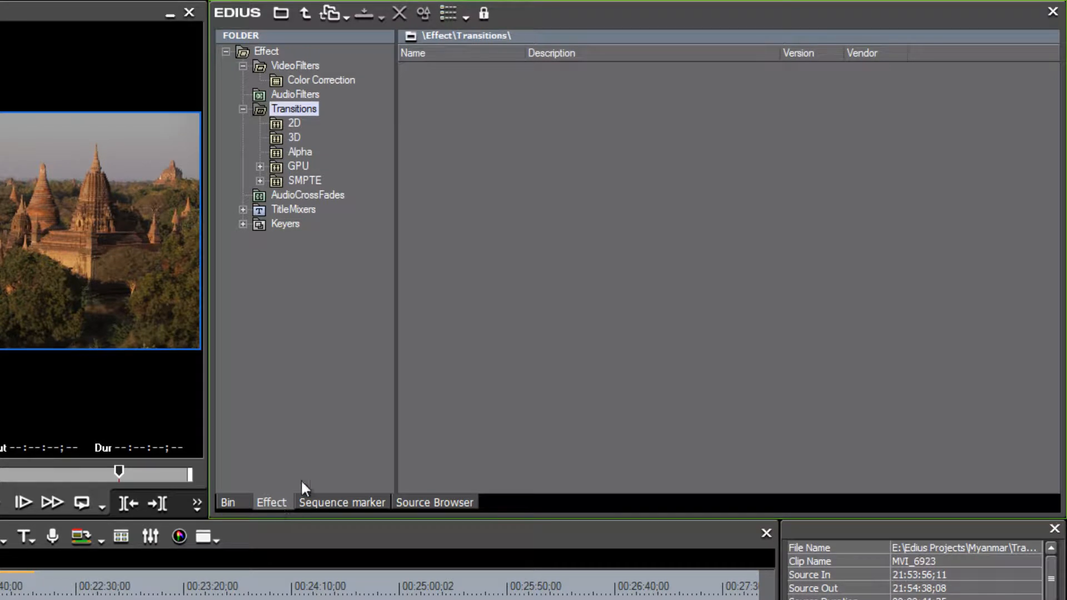
click(275, 121)
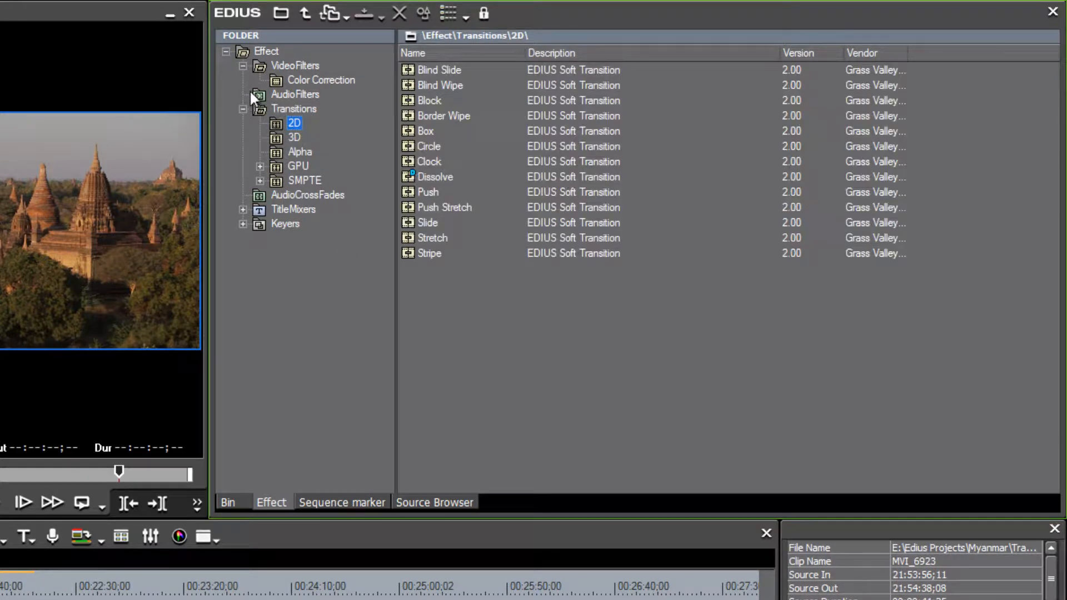
click(291, 65)
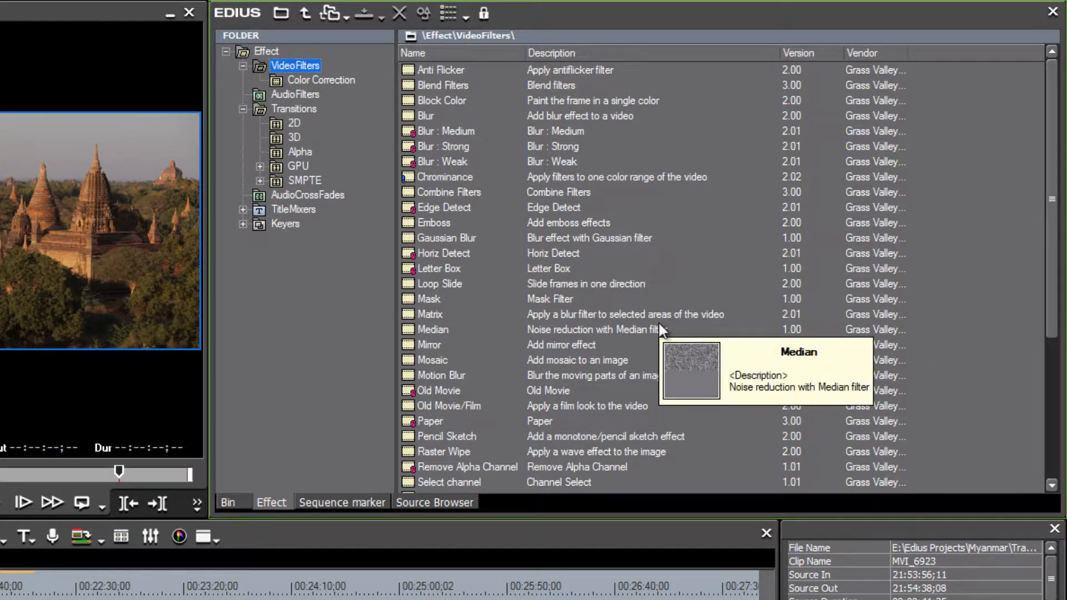
click(436, 504)
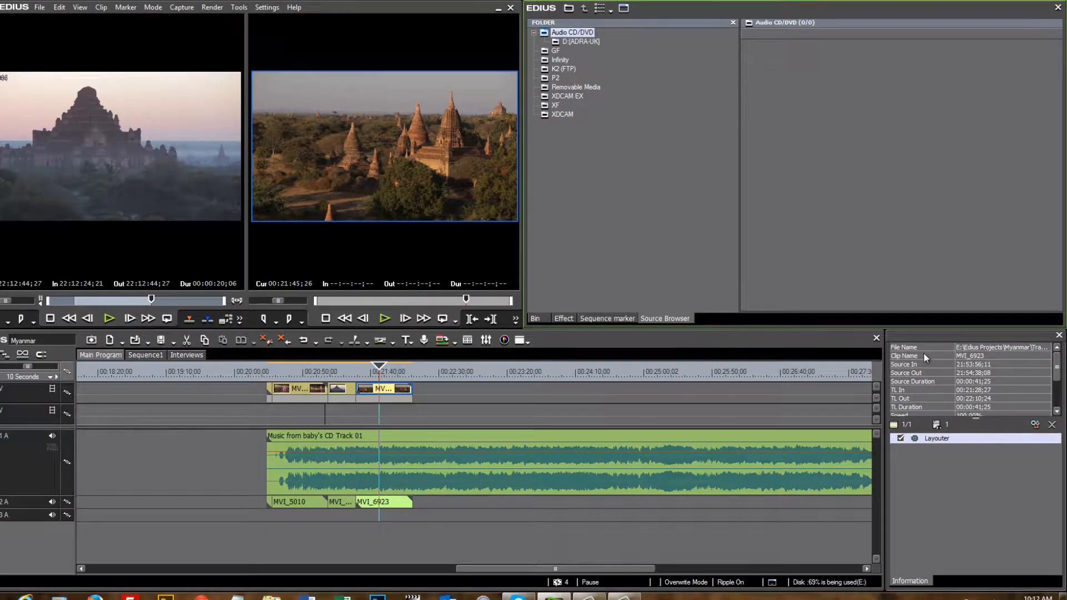
- Float the Information panel as its own window and group the Bin with it
mouse_move(936, 332)
mouse_down()
mouse_move(739, 257)
mouse_move(743, 217)
mouse_move(912, 388)
mouse_move(933, 335)
mouse_up()
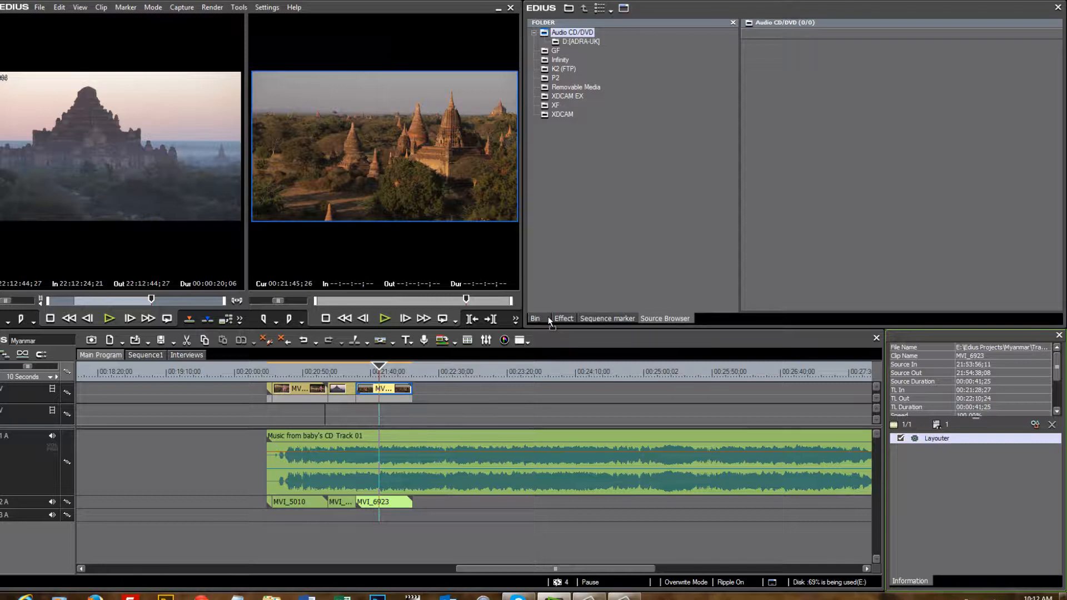
drag(548, 317, 949, 581)
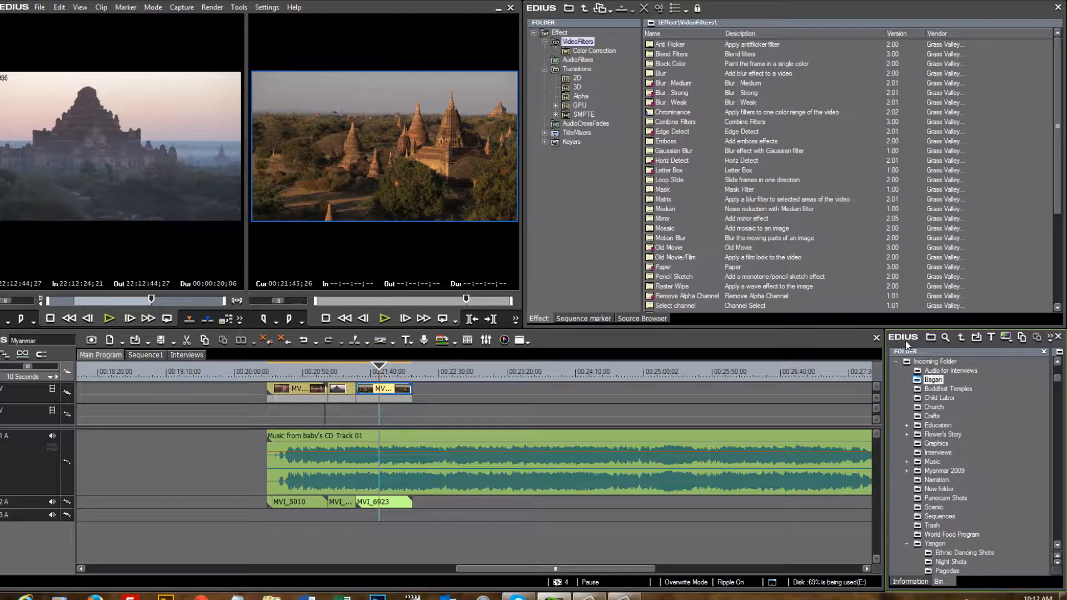
- Widen the Bin, pull it out of the Information group, and dock it beside the Effect tab
drag(887, 349, 909, 406)
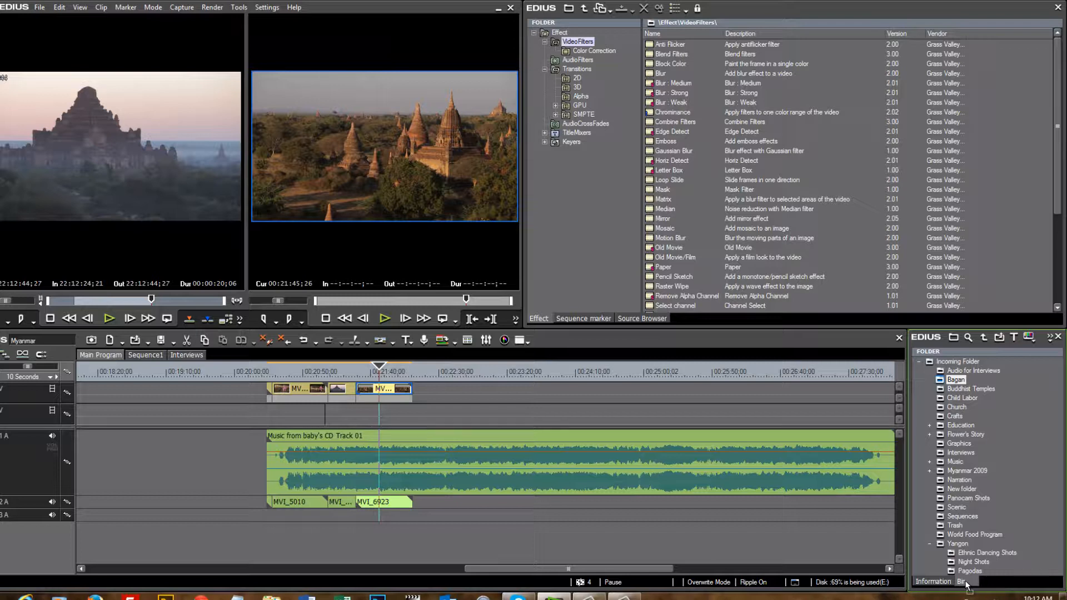
drag(967, 585, 721, 316)
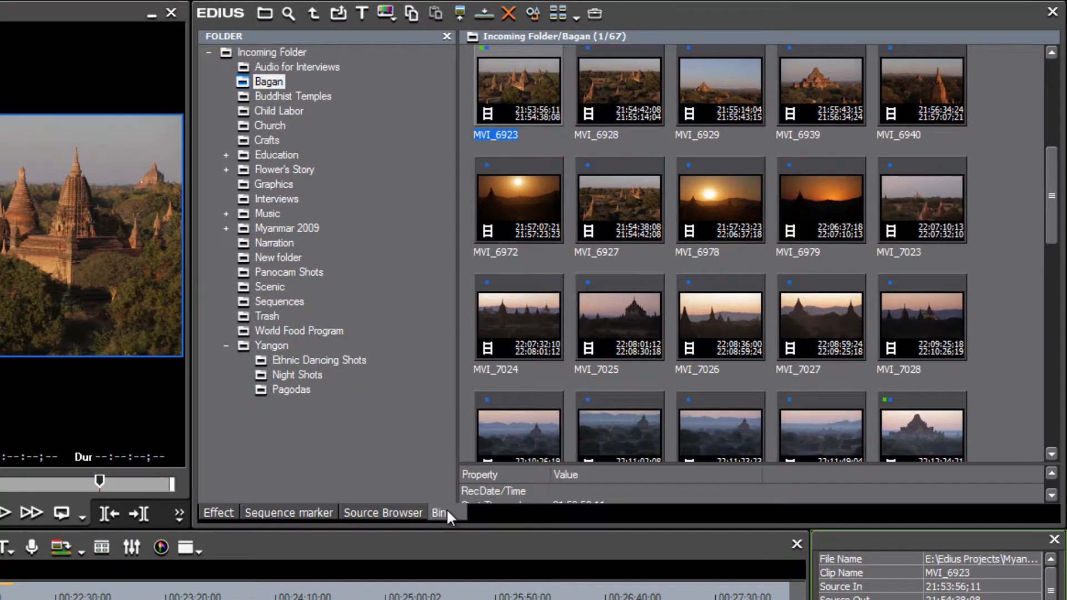
drag(445, 512, 210, 508)
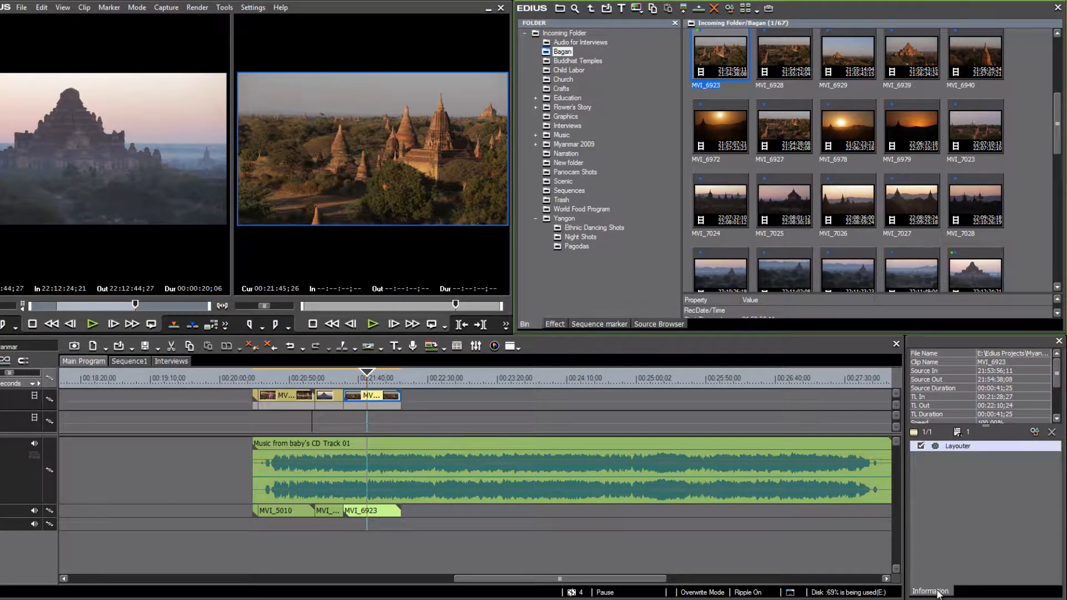
- Dock Information as a tab beside Bin, then widen the timeline window across the screen and reposition it
drag(938, 593, 710, 325)
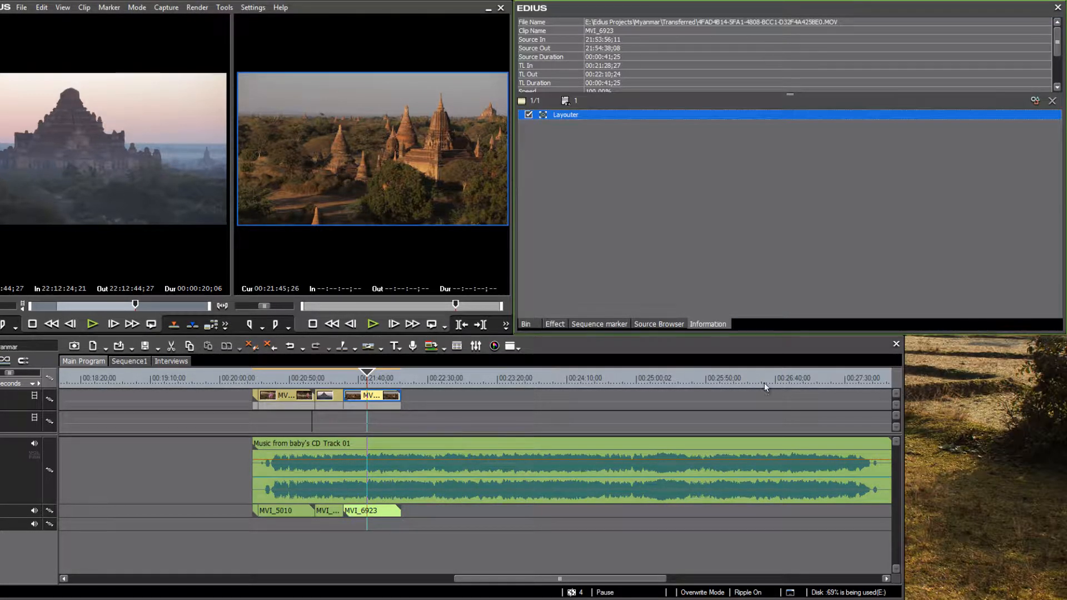
drag(905, 372, 1062, 378)
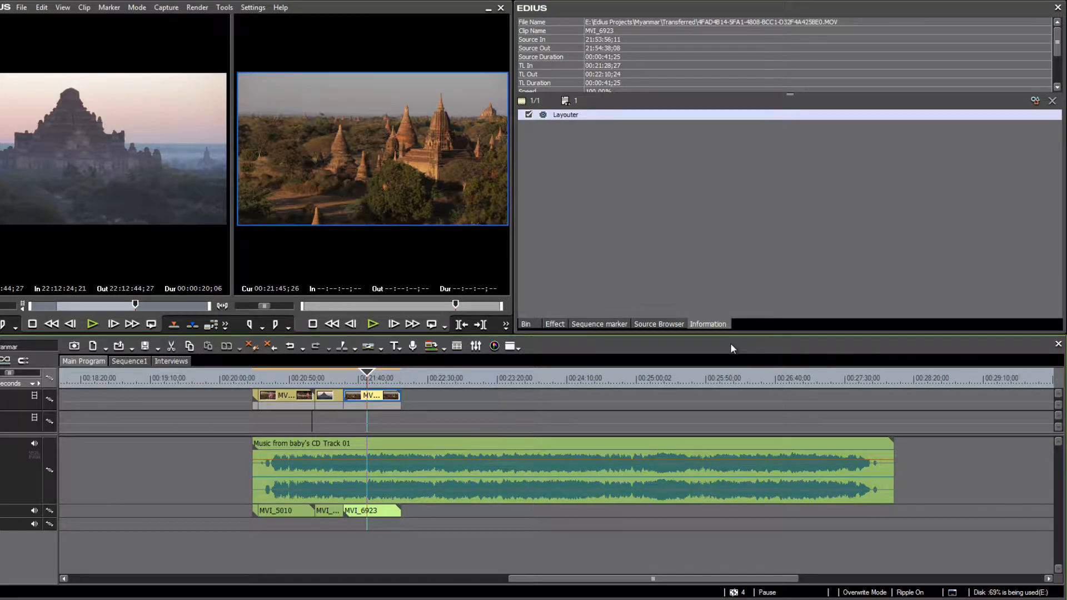
drag(731, 345, 869, 379)
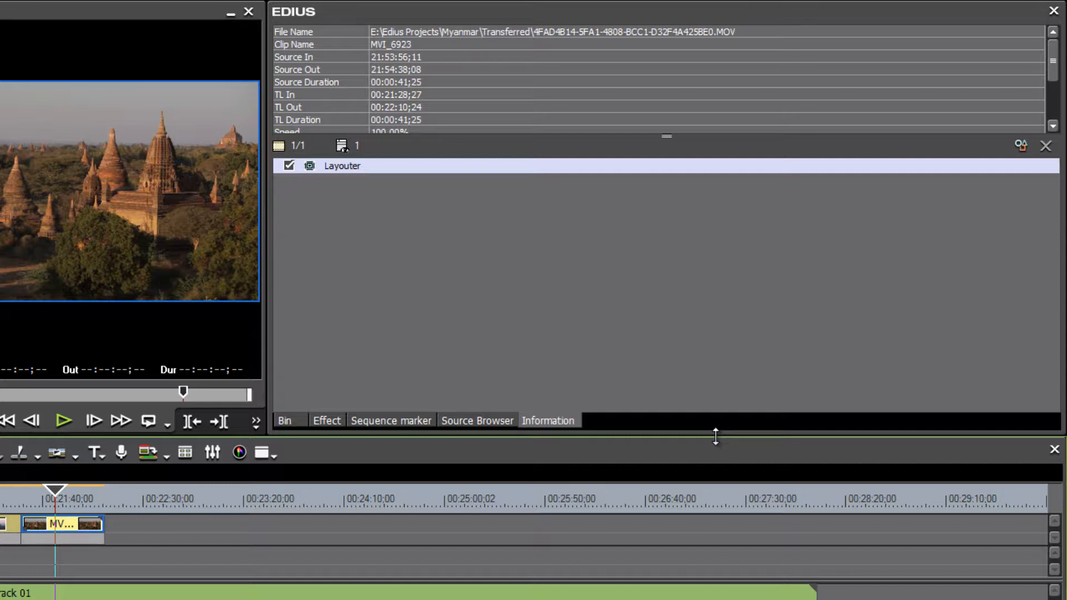
- Drag the upper-panel splitter upward so the timeline shows the music track and MVI_5010, MVI_7044, MVI_6923
drag(716, 437, 716, 435)
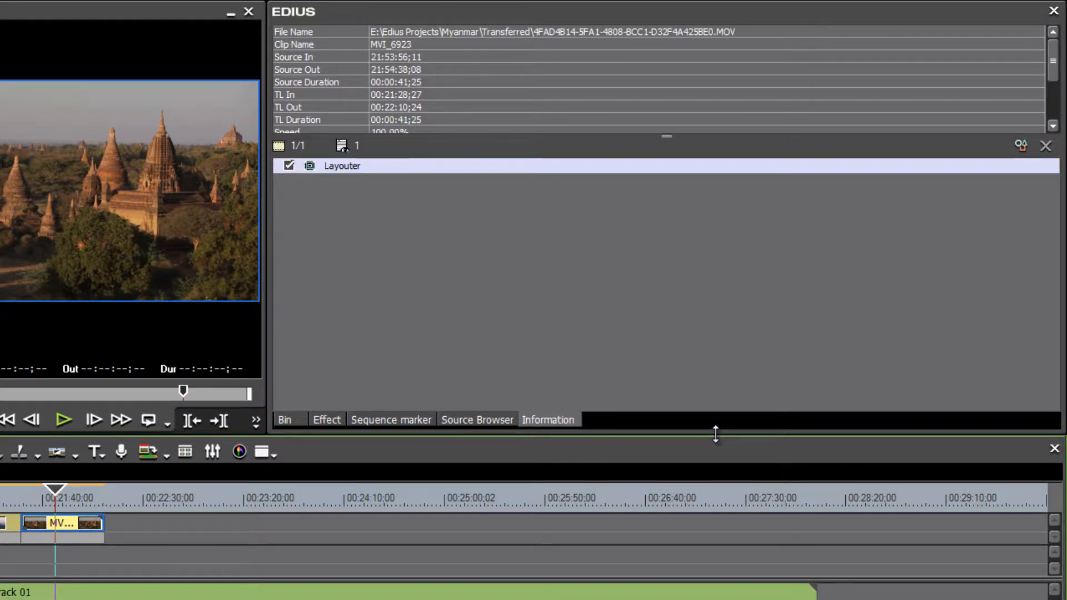
drag(716, 434, 704, 296)
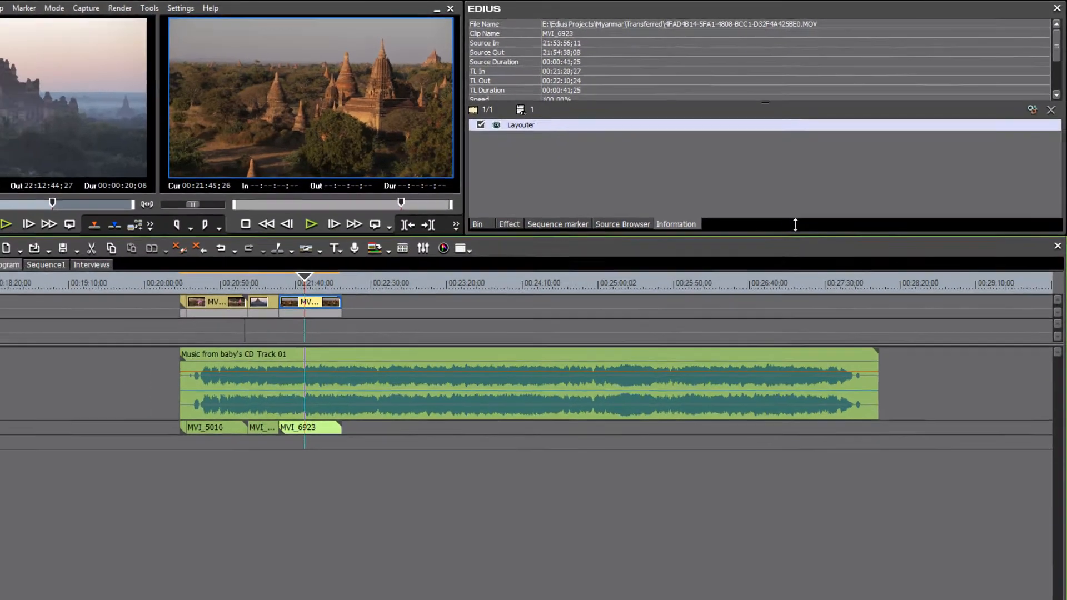
drag(795, 225, 794, 190)
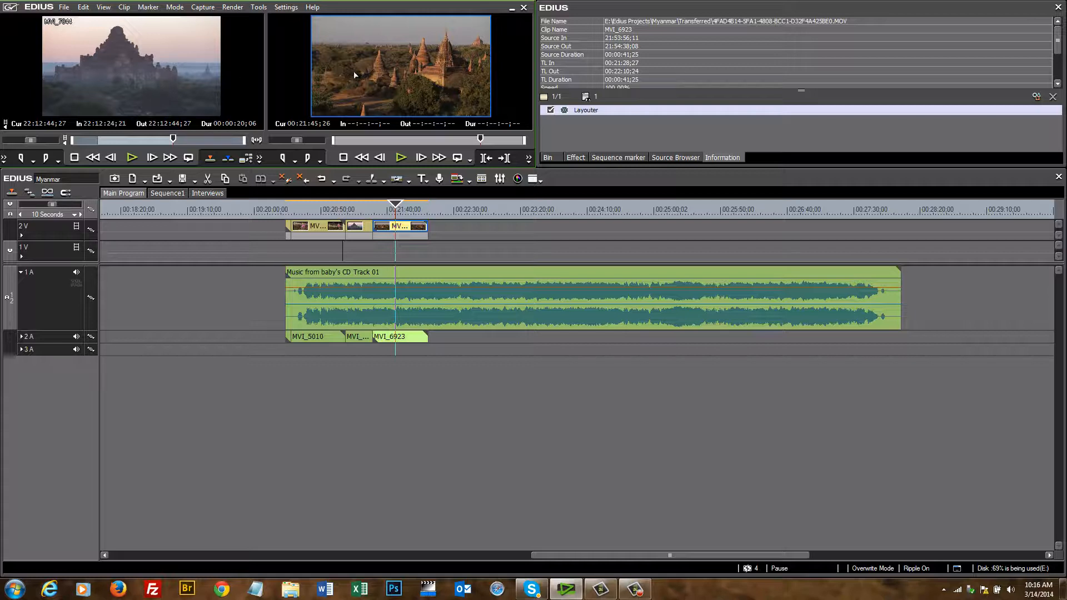
- Play and stop MVI_6923 twice with Space, finally stopping at 00:21:53;21
key(space)
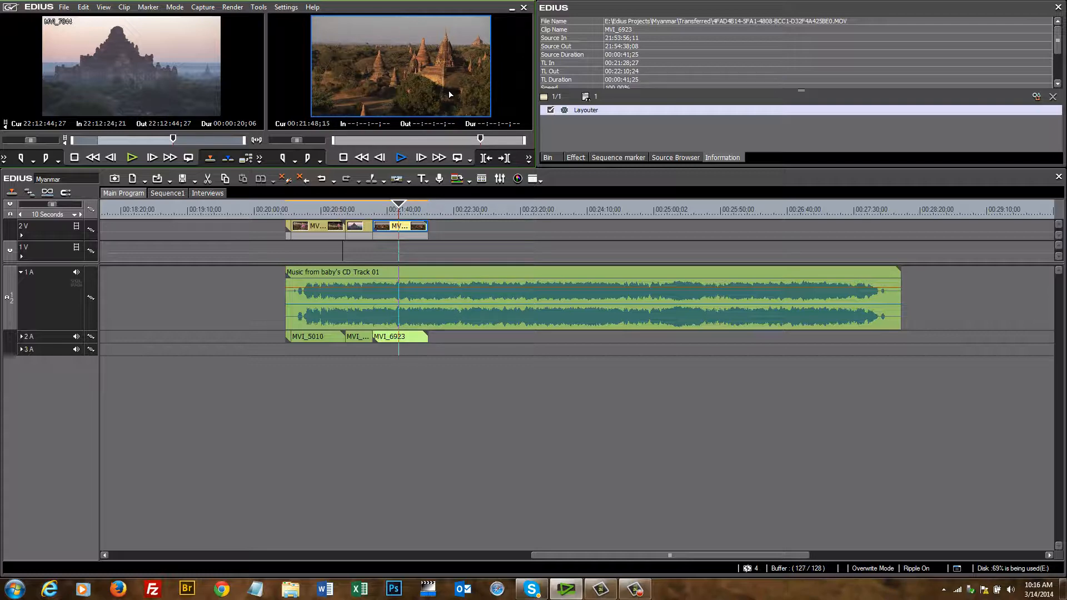
key(space)
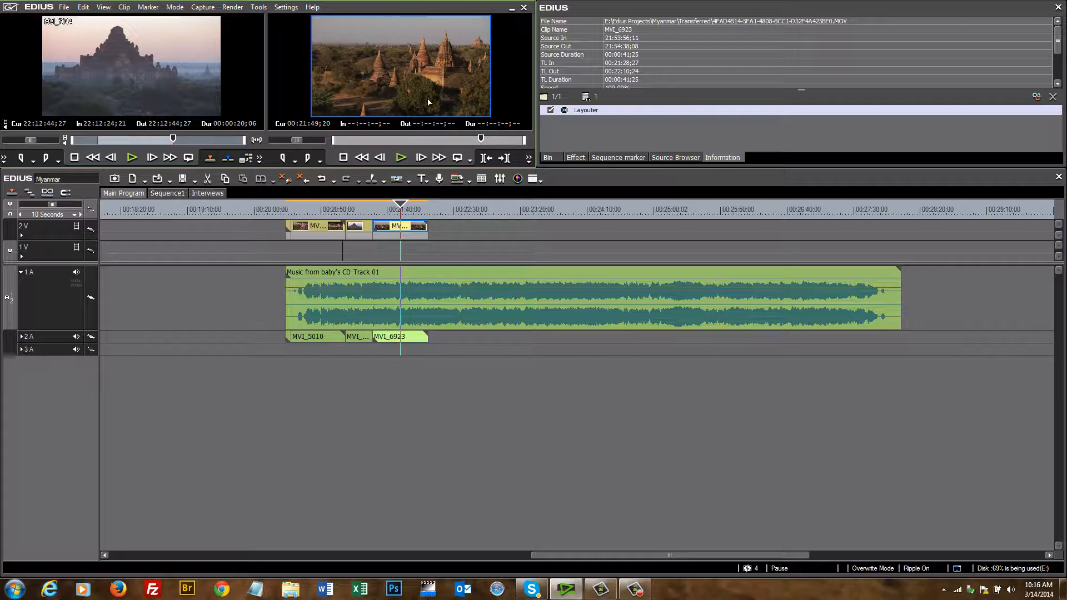
key(space)
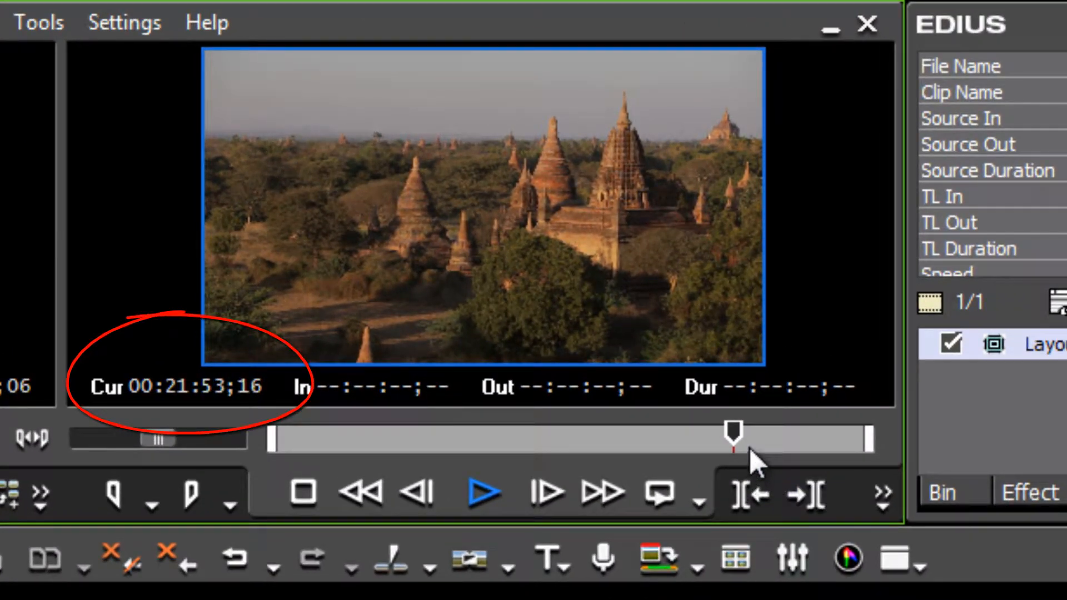
key(space)
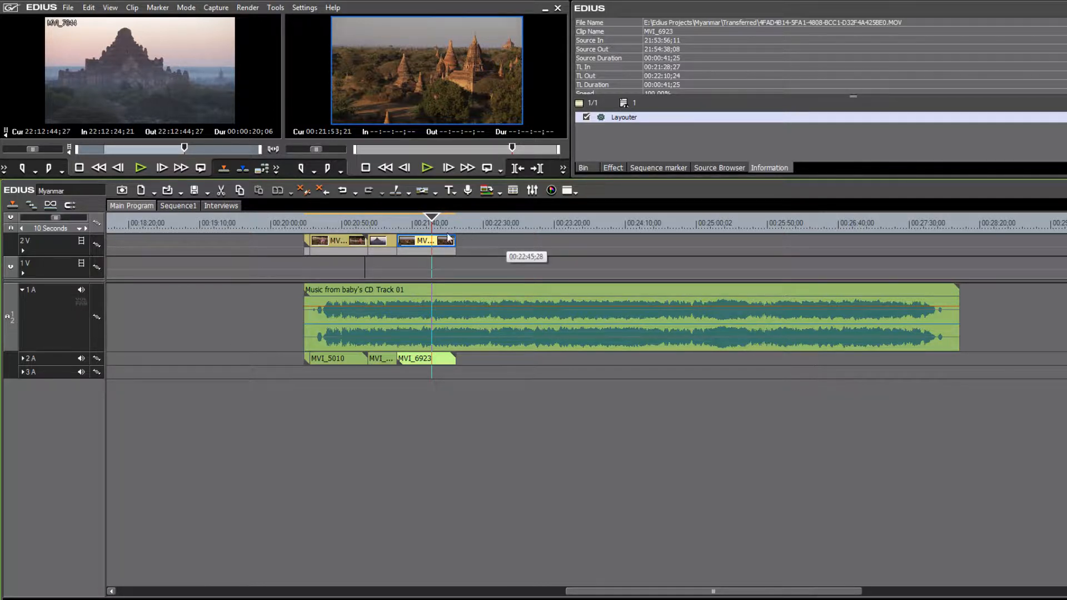
- Scrub the timeline, box-select every clip including the music track, and delete them
drag(433, 218, 519, 246)
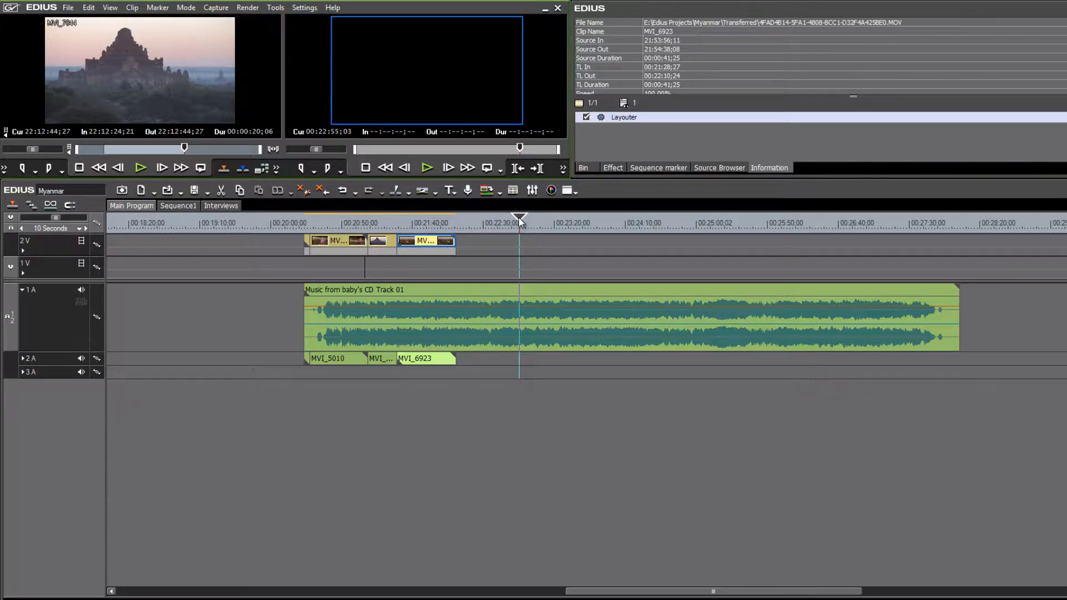
drag(518, 225, 336, 230)
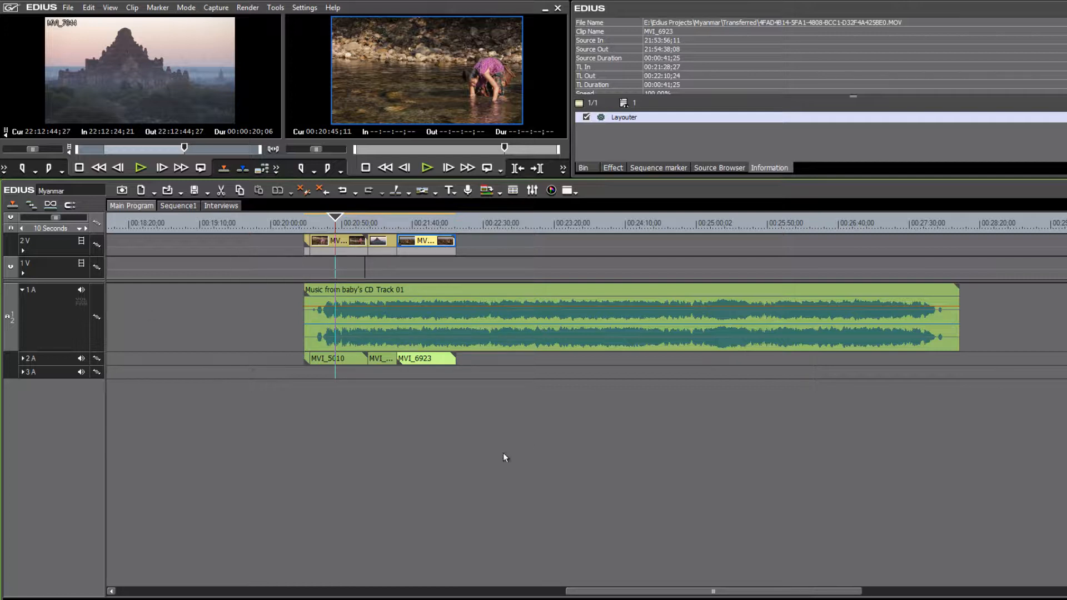
click(463, 436)
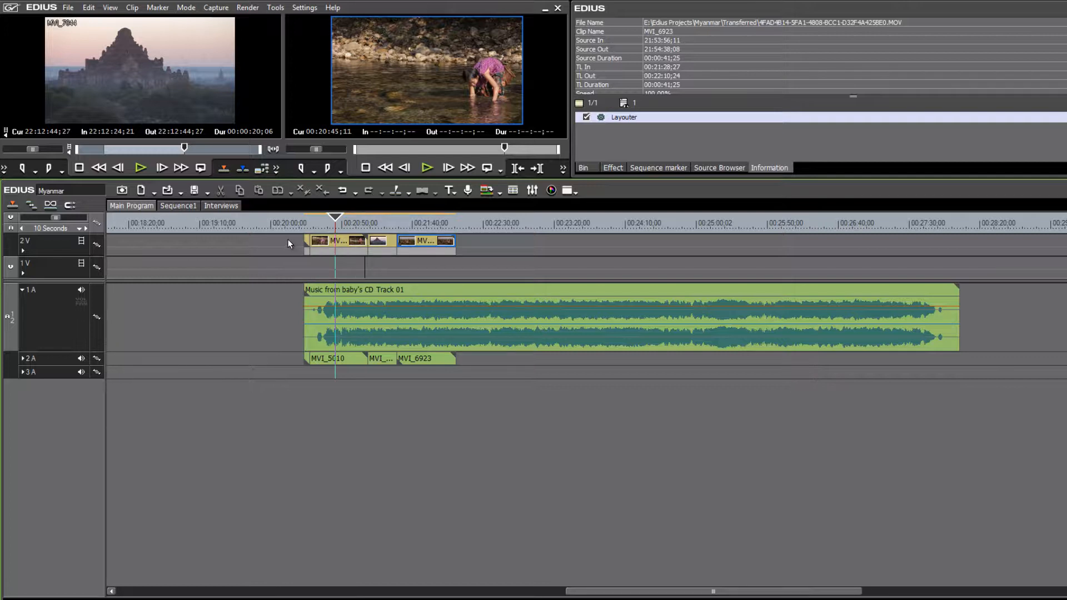
drag(288, 240, 765, 447)
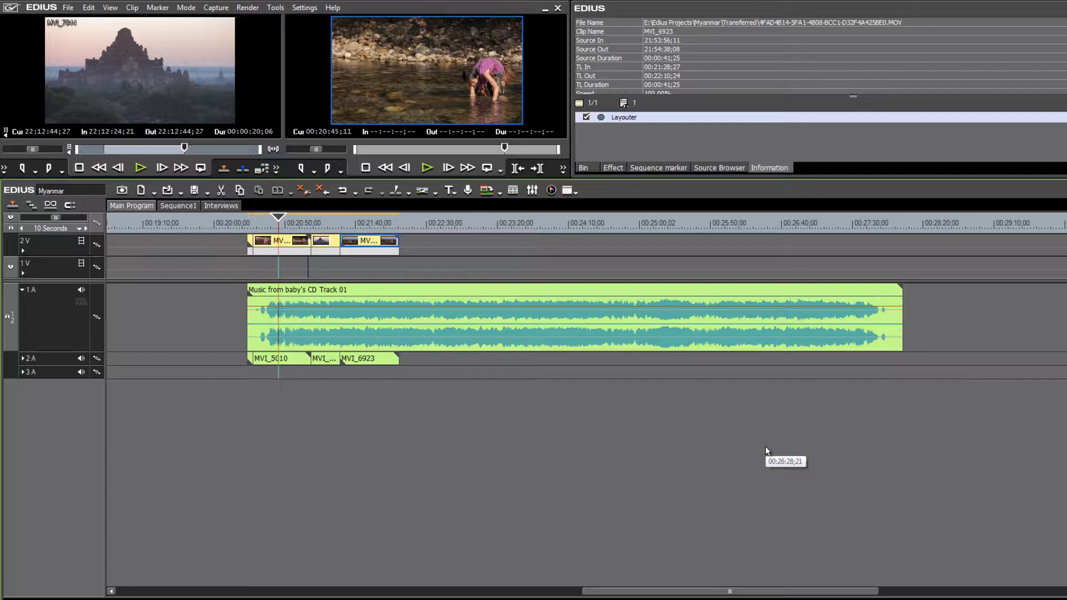
key(Delete)
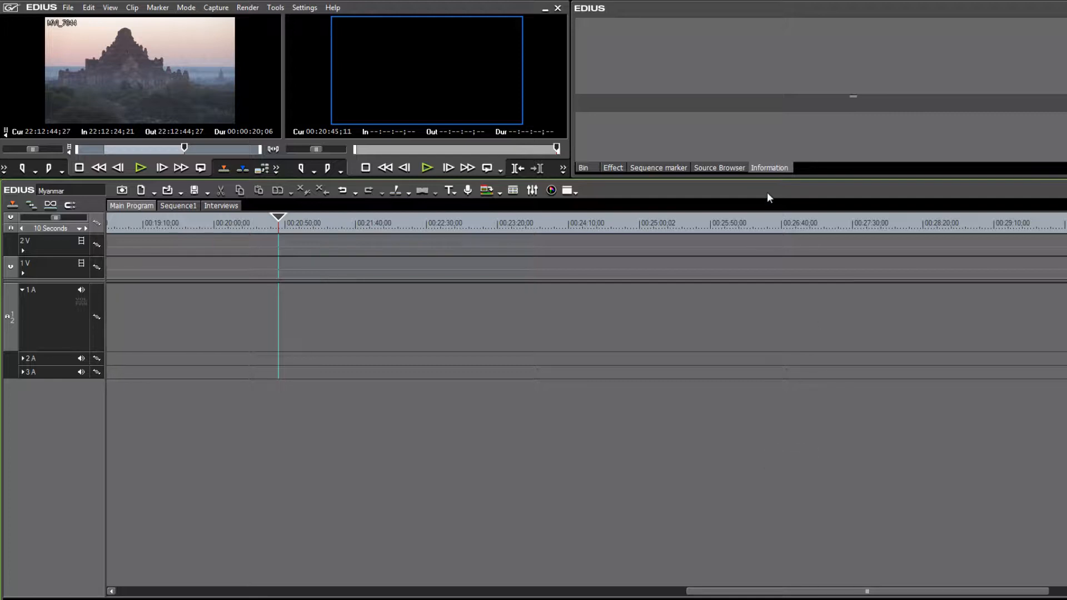
- Select the nine Bagan clips, return the playhead to 00:20:00;00, and enlarge the preview monitors
click(591, 167)
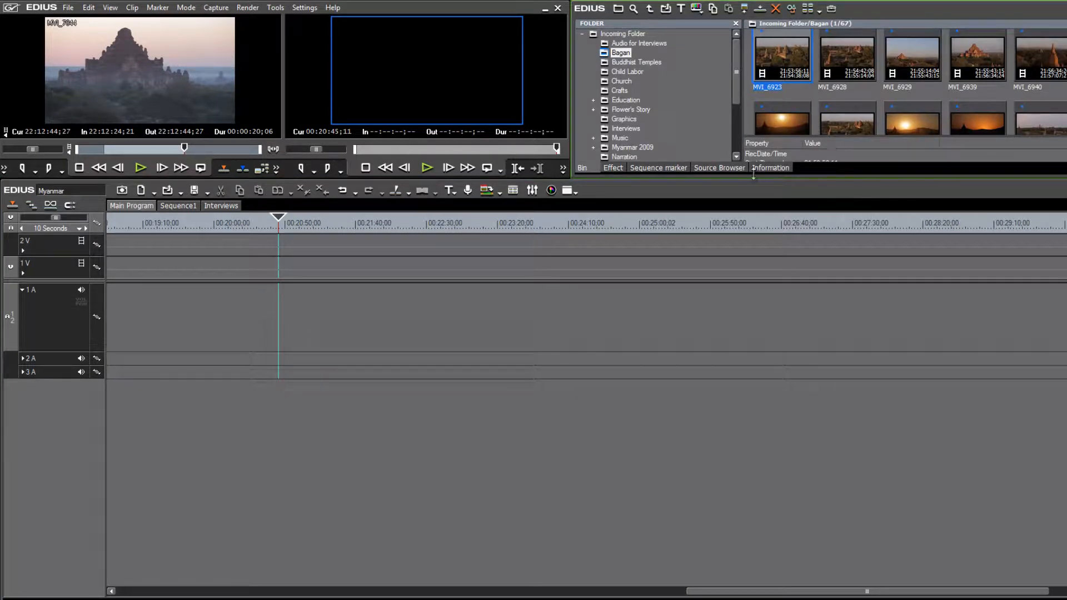
shift+click(985, 119)
scroll(985, 119, down, 1)
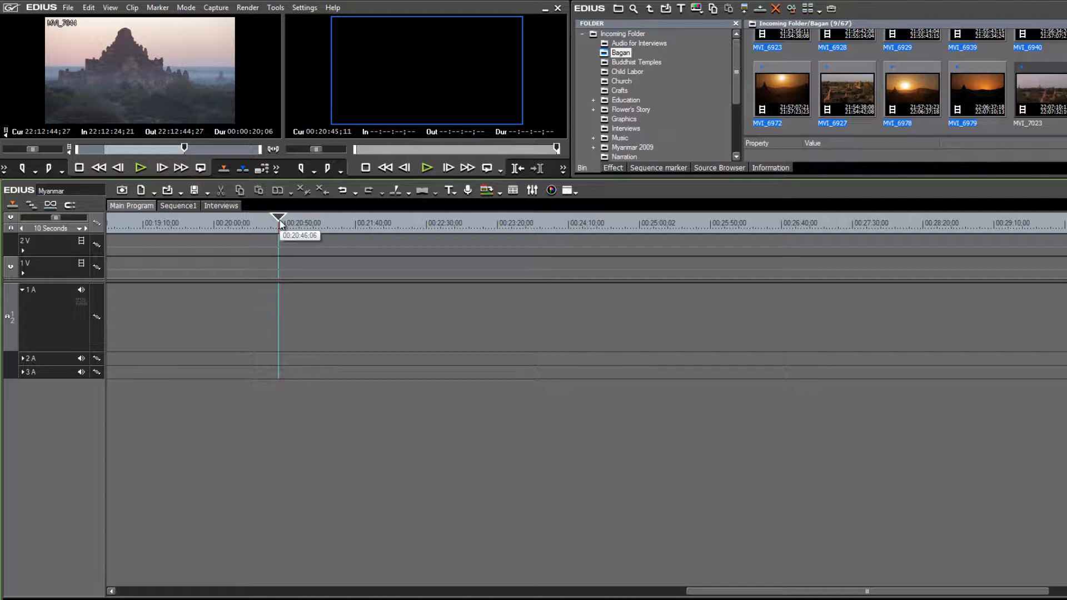
drag(277, 218, 215, 227)
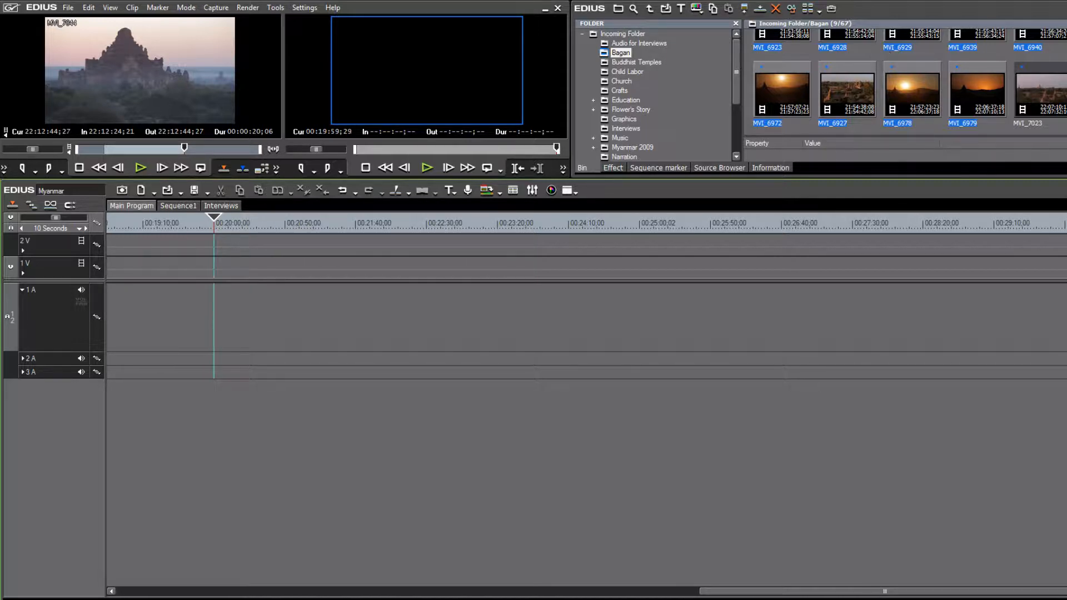
drag(889, 177, 889, 287)
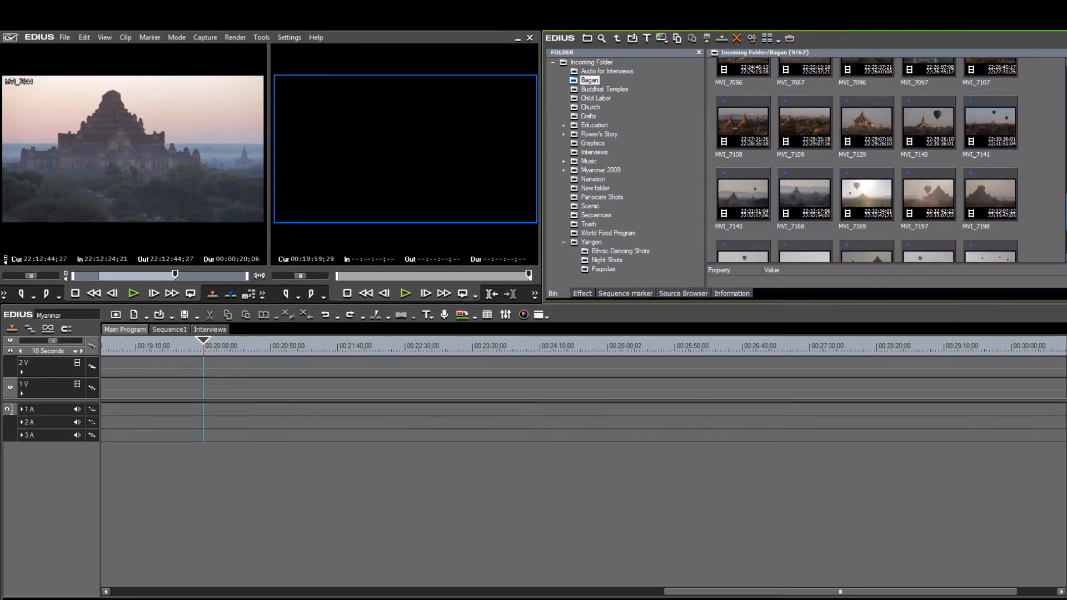
- Drag clip MVI_7145 from the bin onto tracks 1V and 1A at about 00:20:33
scroll(867, 160, down, 4)
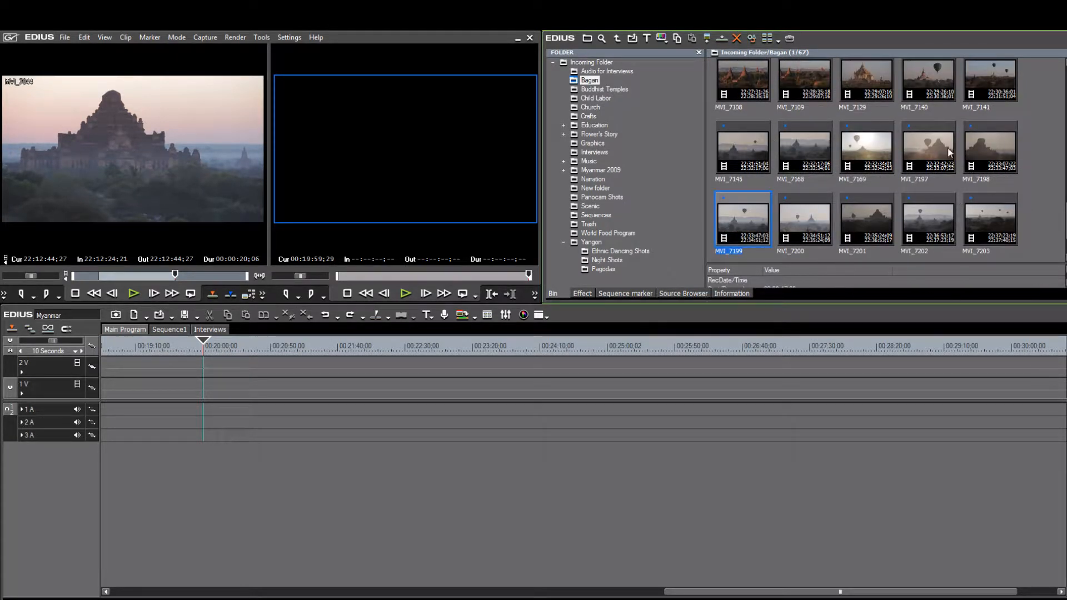
click(752, 145)
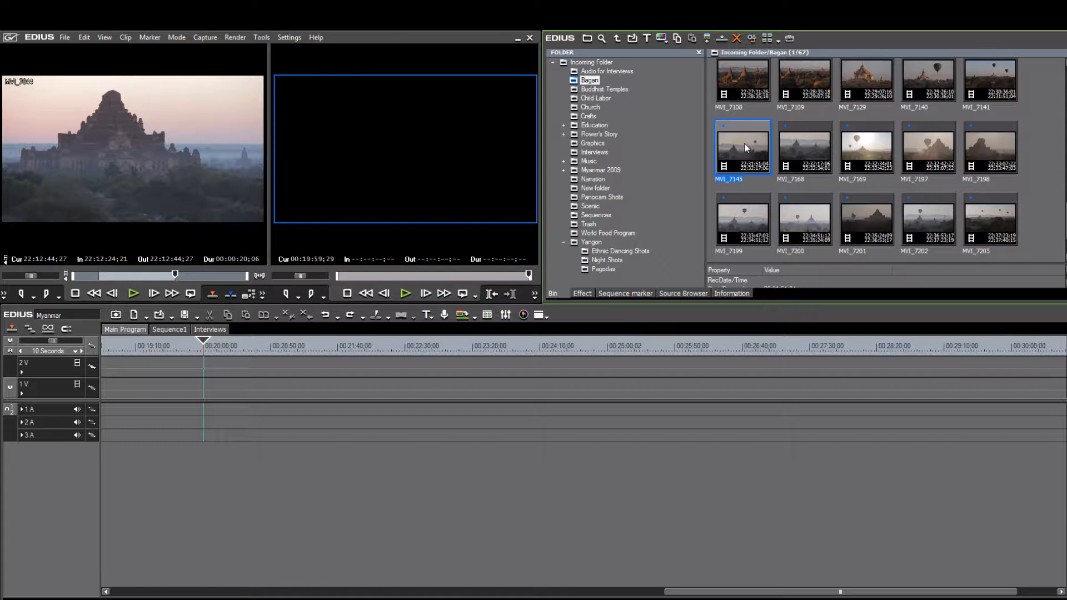
drag(745, 144, 238, 373)
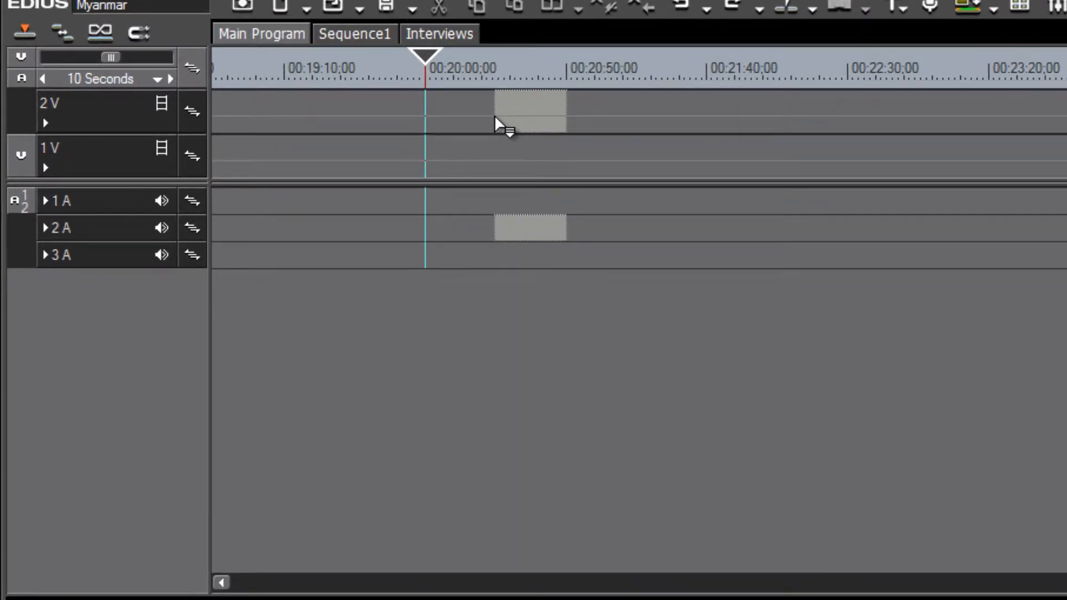
drag(494, 117, 509, 161)
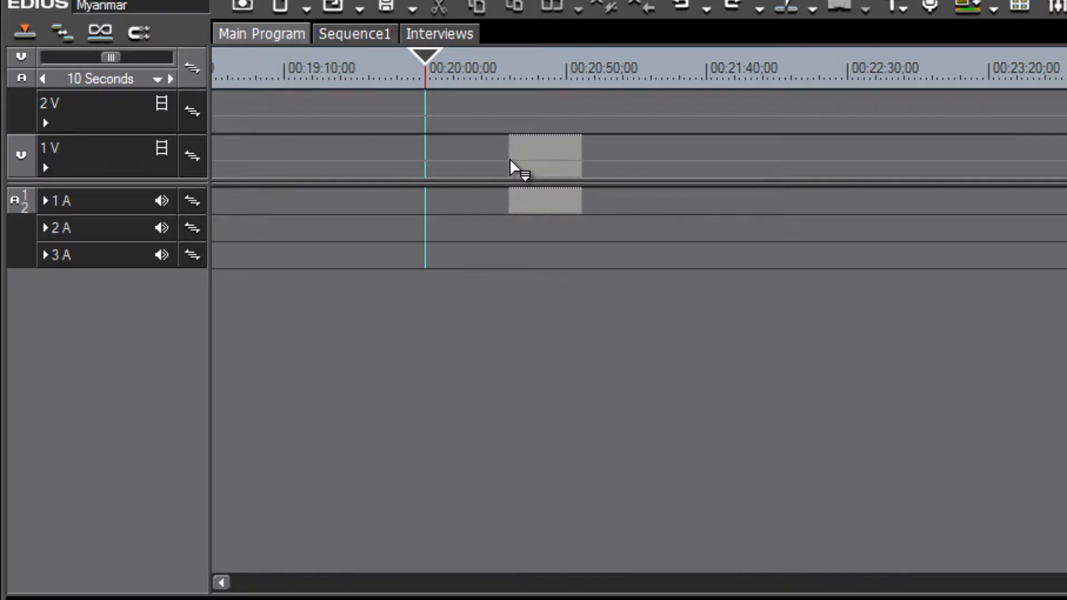
drag(510, 161, 510, 161)
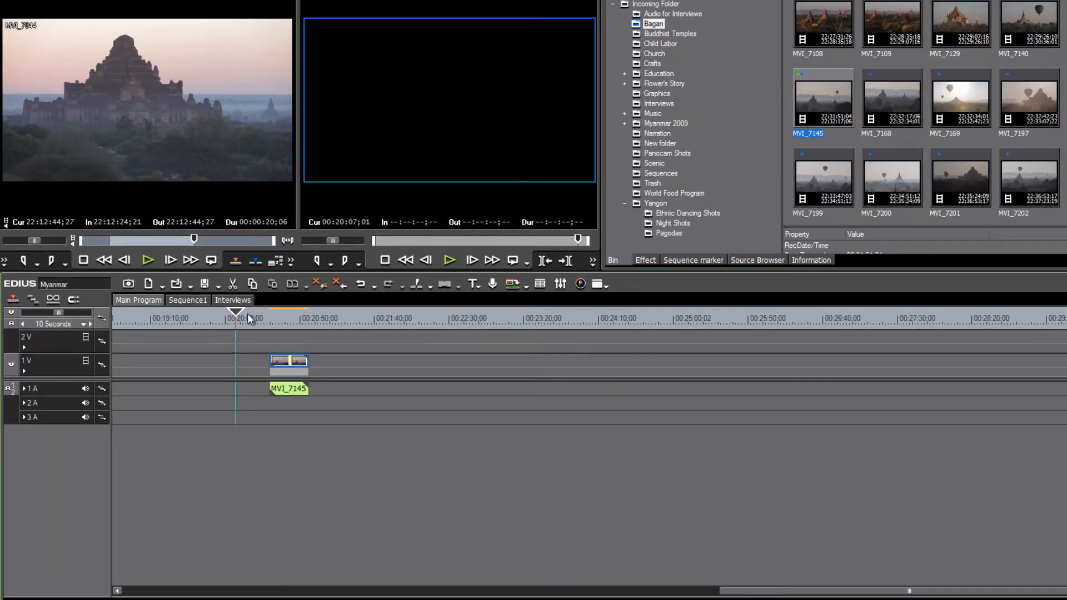
drag(248, 317, 278, 331)
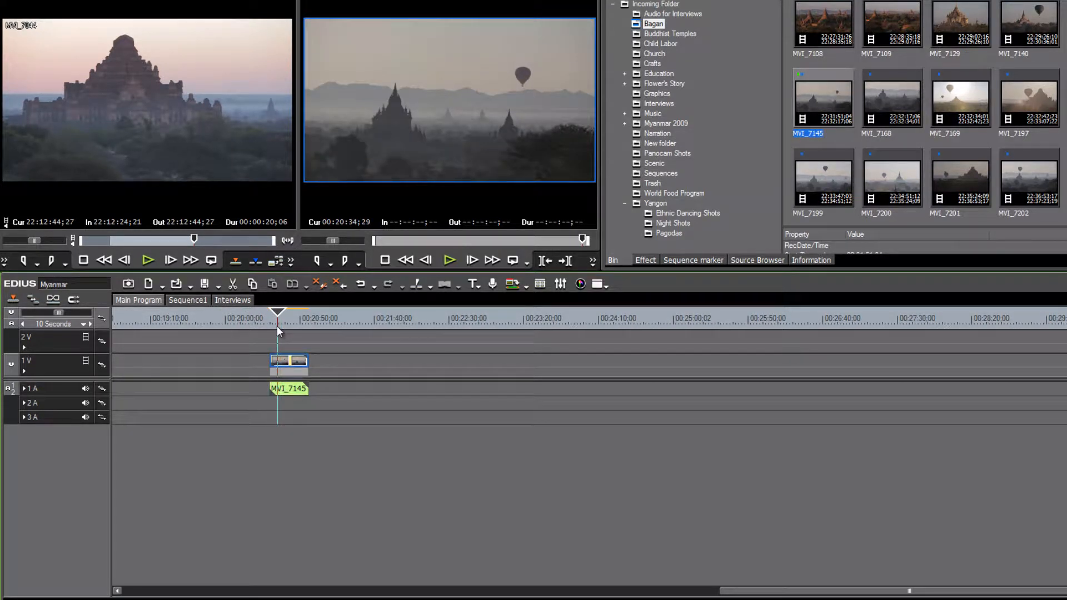
- Play back and scrub the playhead a few seconds through the MVI_7145 clip
key(space)
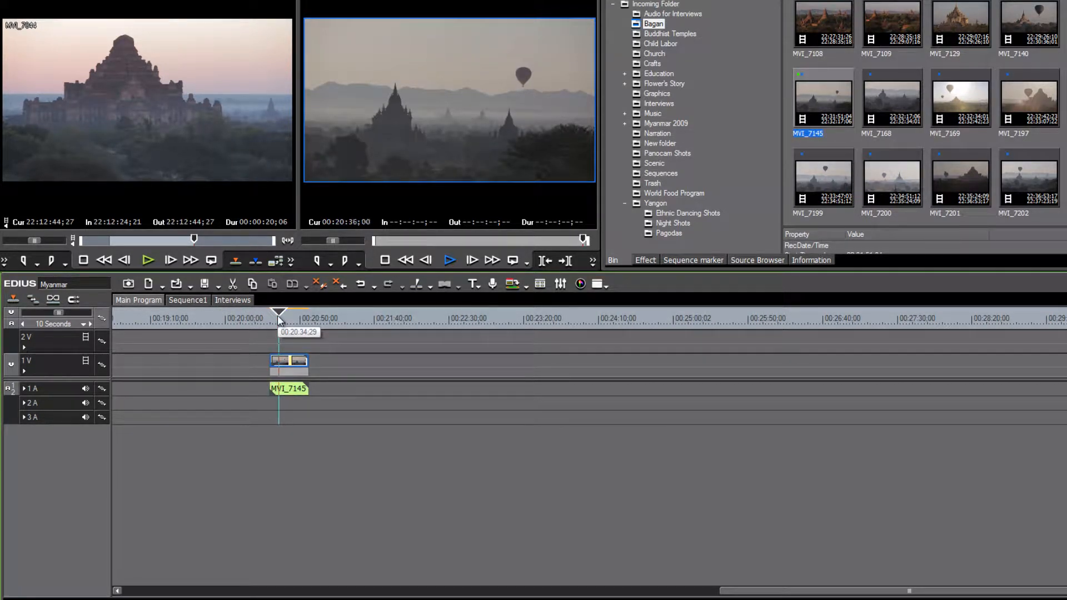
drag(278, 321, 327, 345)
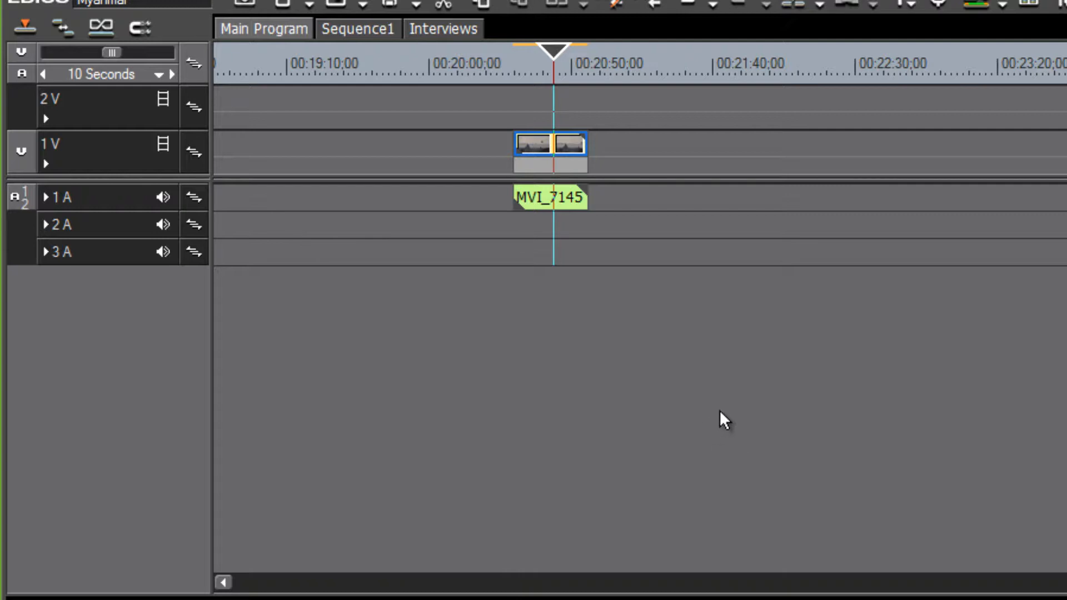
- Expand the 1 V and 1 A track headers, then scrub the playhead across MVI_7145
click(46, 164)
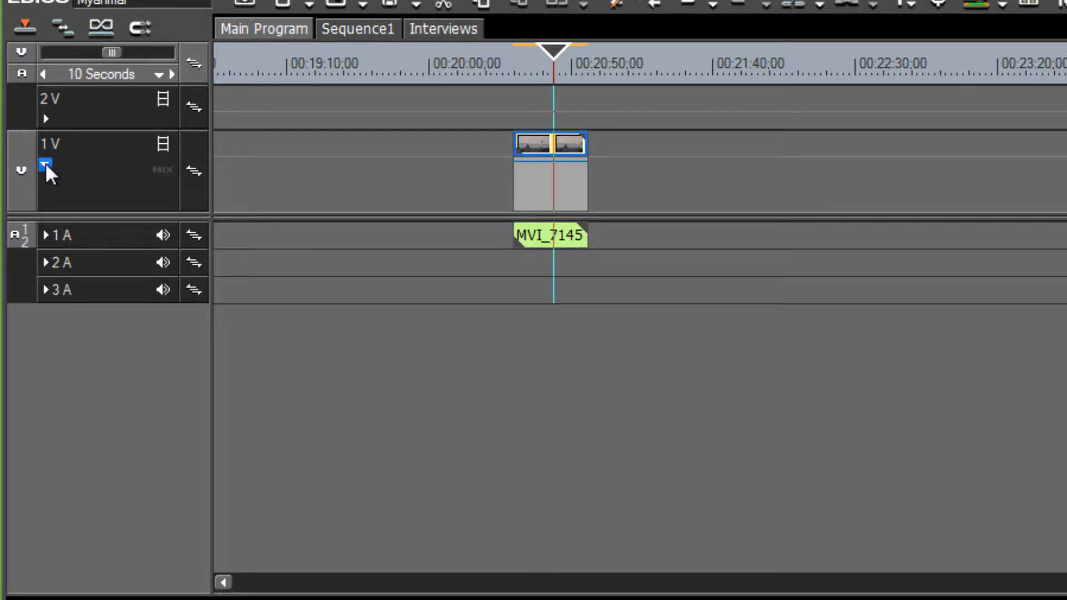
click(44, 234)
scroll(808, 52, up, 1)
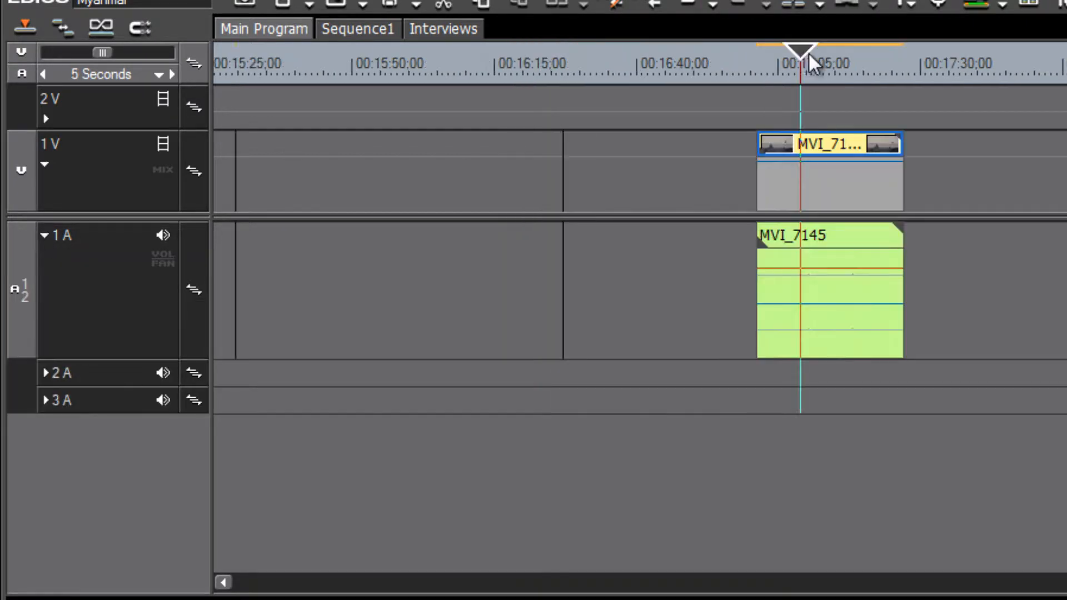
drag(821, 57, 791, 93)
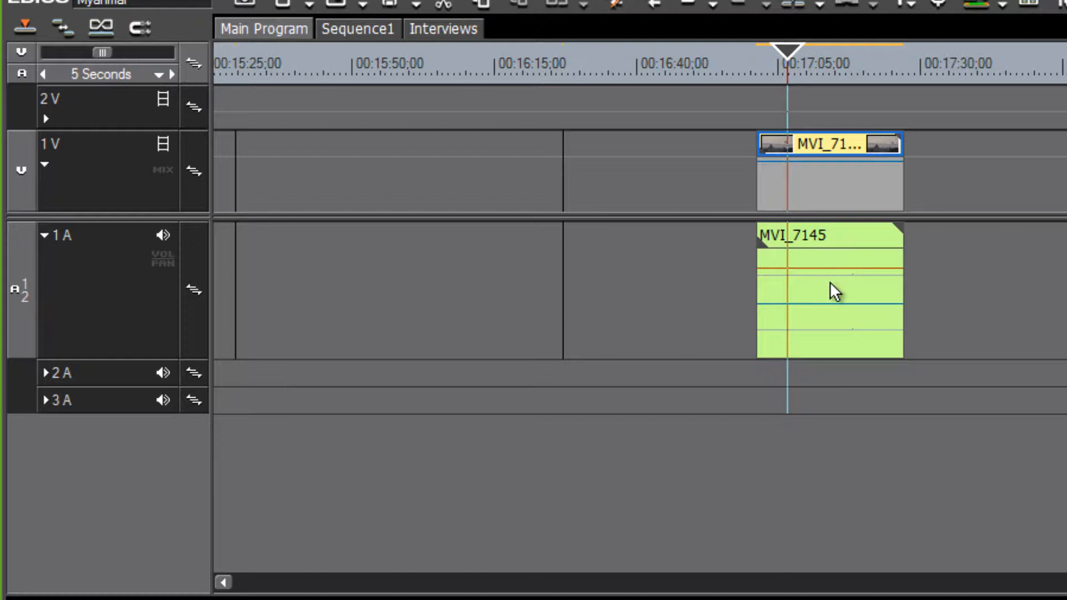
click(826, 61)
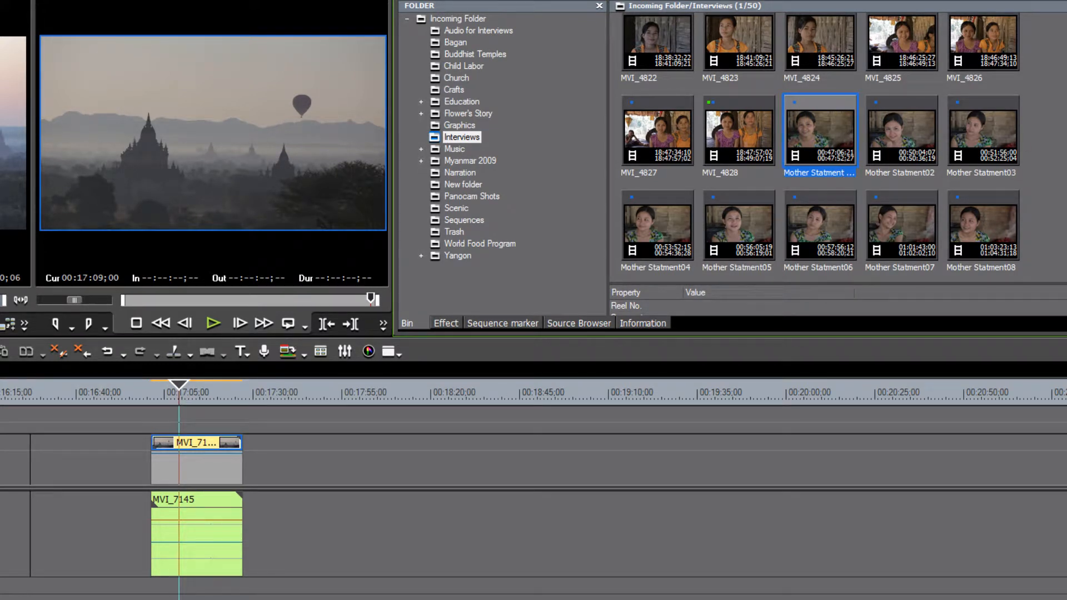
- Drag Mother Statment04 from the Interviews bin onto the timeline right after MVI_7145
scroll(656, 194, down, 1)
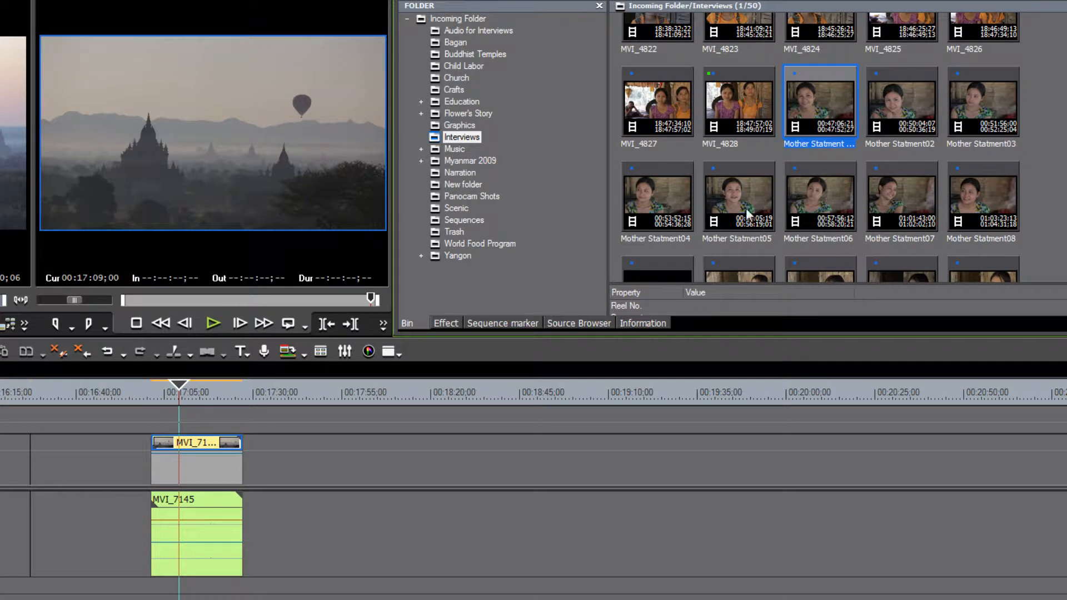
click(655, 195)
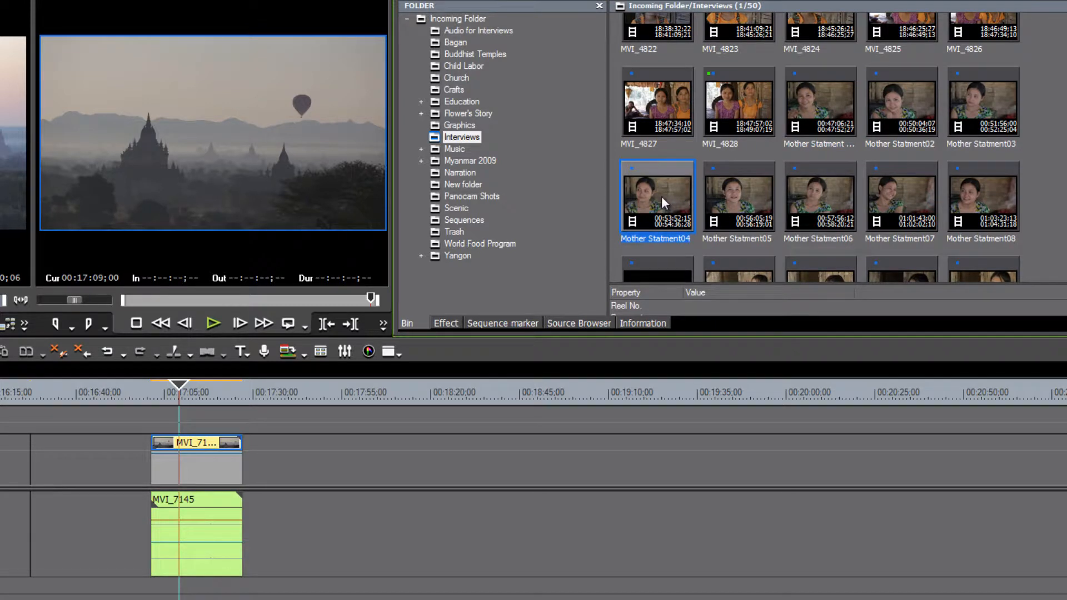
drag(662, 196, 267, 449)
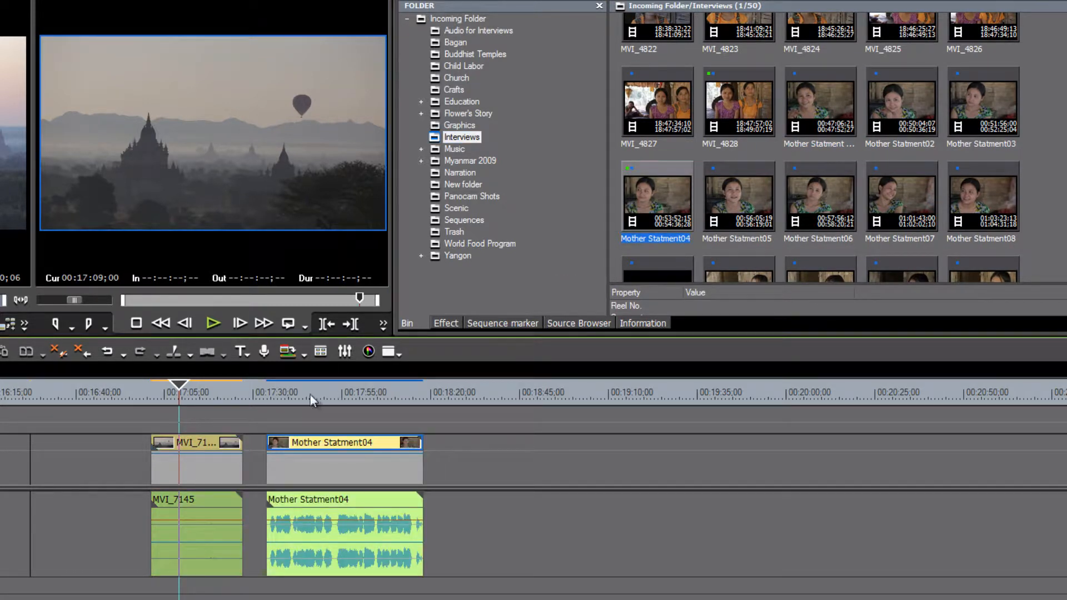
click(313, 397)
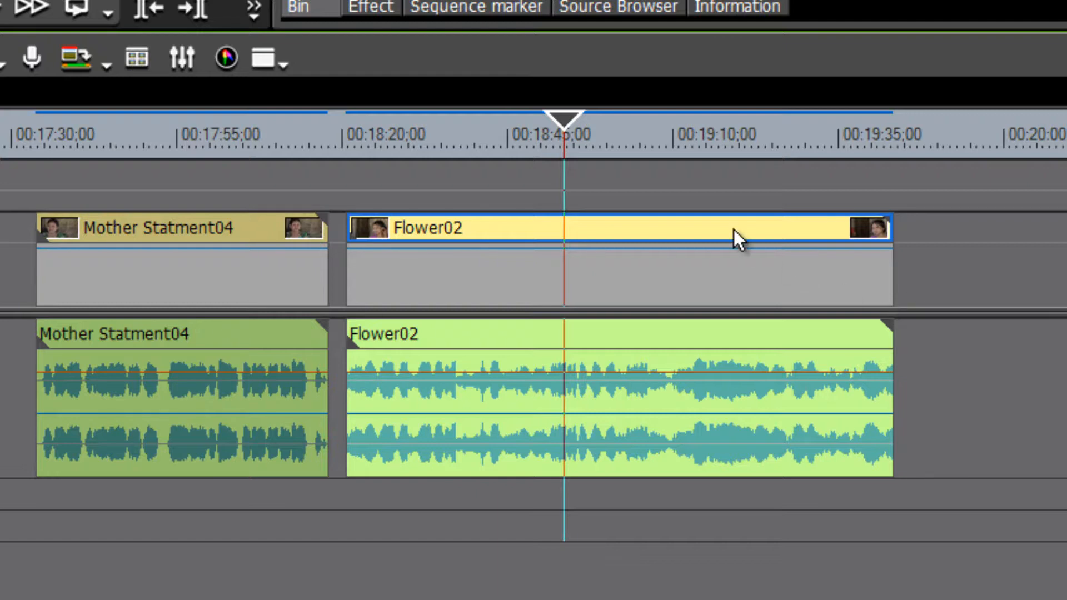
mouse_move(734, 229)
mouse_down()
mouse_move(736, 197)
mouse_move(731, 244)
mouse_up()
click(726, 345)
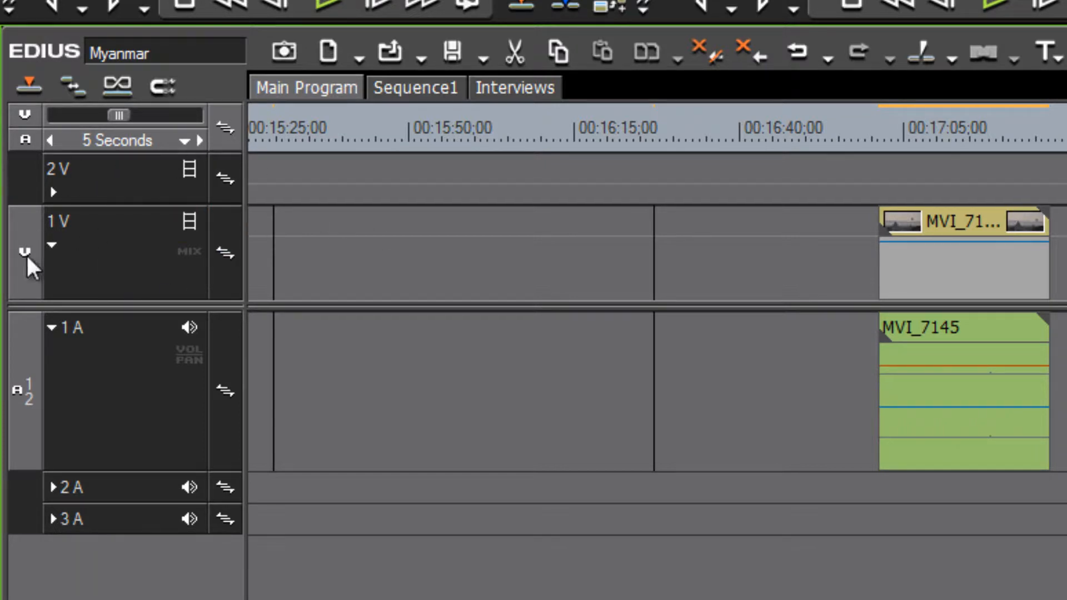
- Add a single VA track above 1 V with Add VA Track to Above, Number 1
right_click(124, 255)
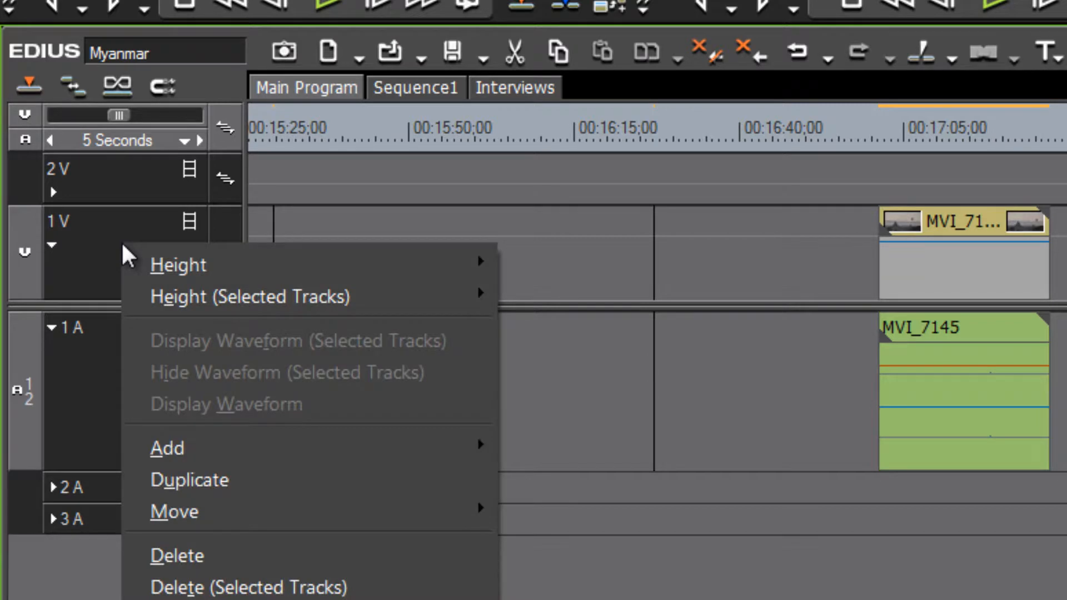
mouse_move(196, 448)
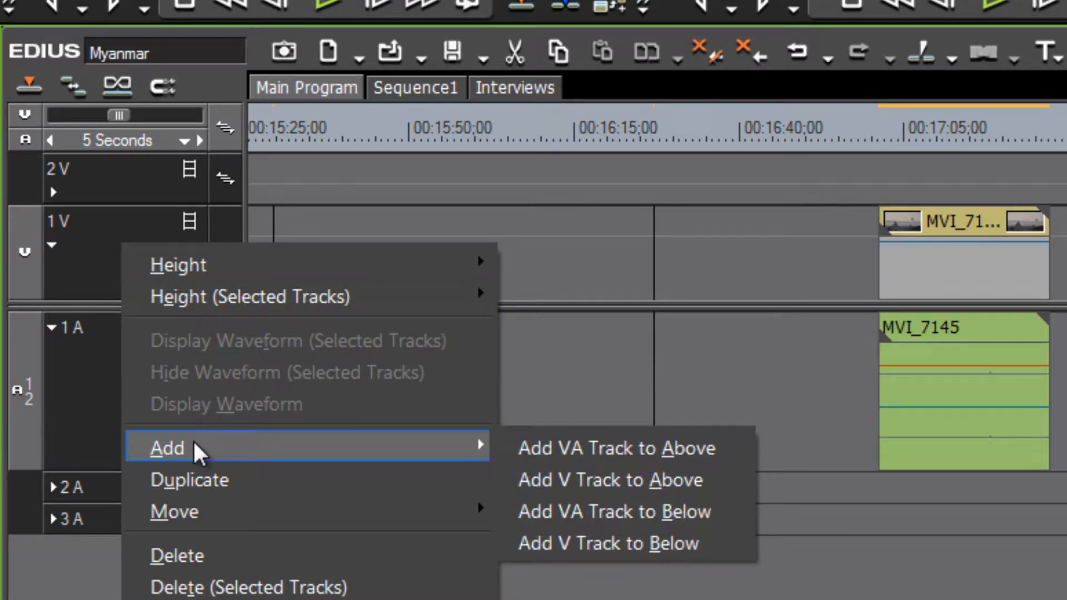
click(582, 448)
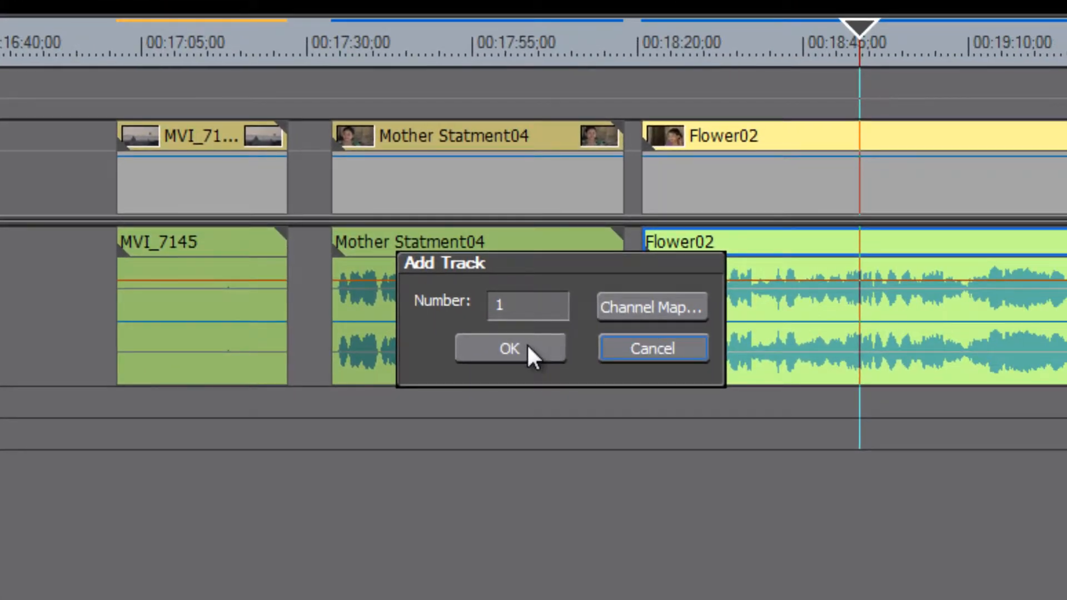
click(526, 343)
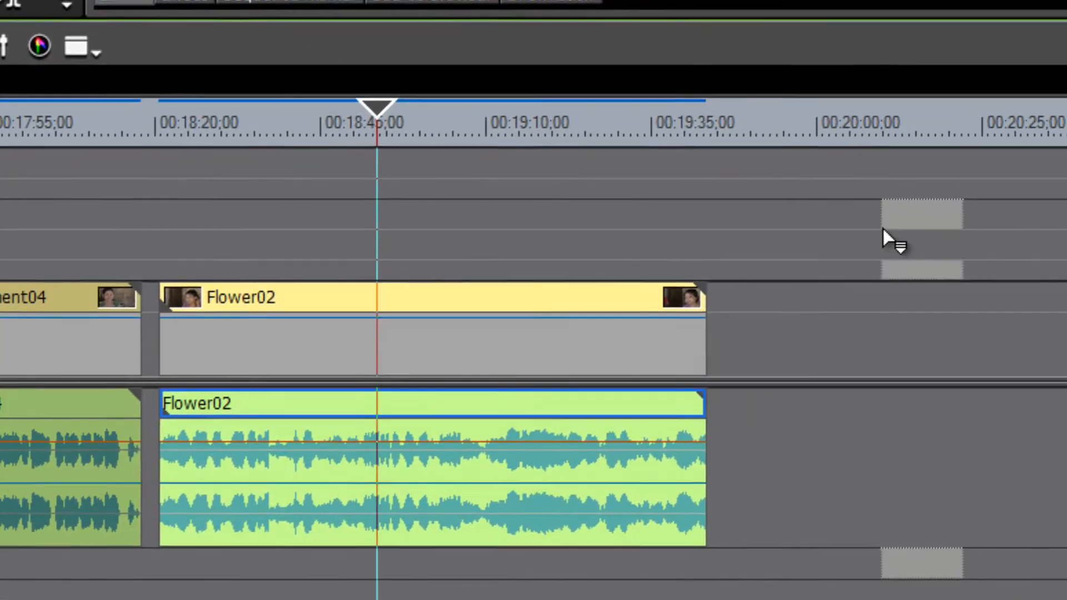
- Place Flower08 on the 2 VA track, show its mixer (Alt+W) and waveform (Alt+S), then delete the clip
drag(882, 229, 687, 234)
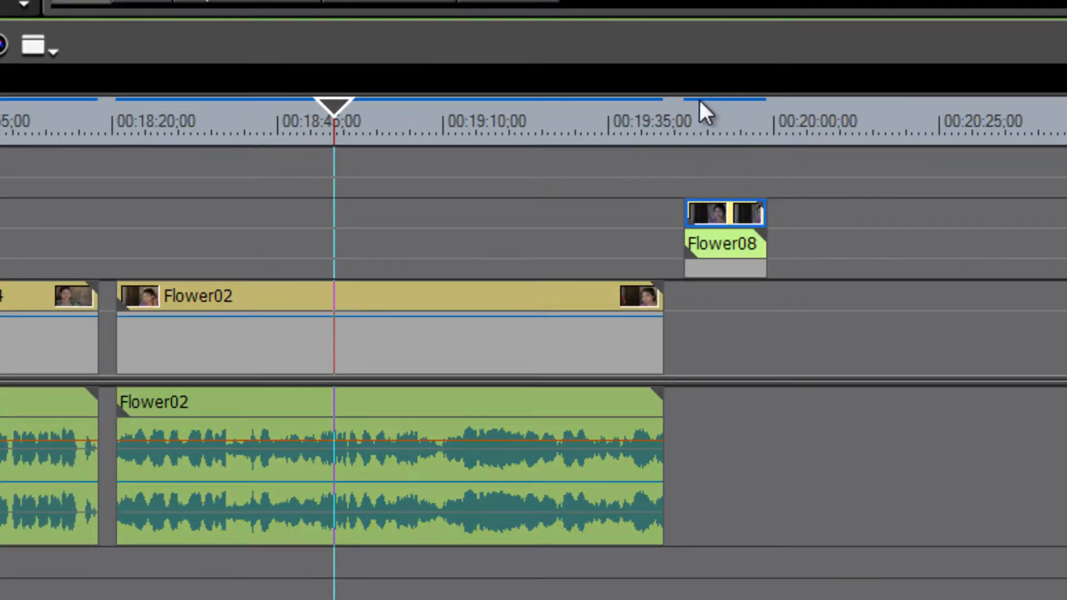
drag(691, 115, 723, 113)
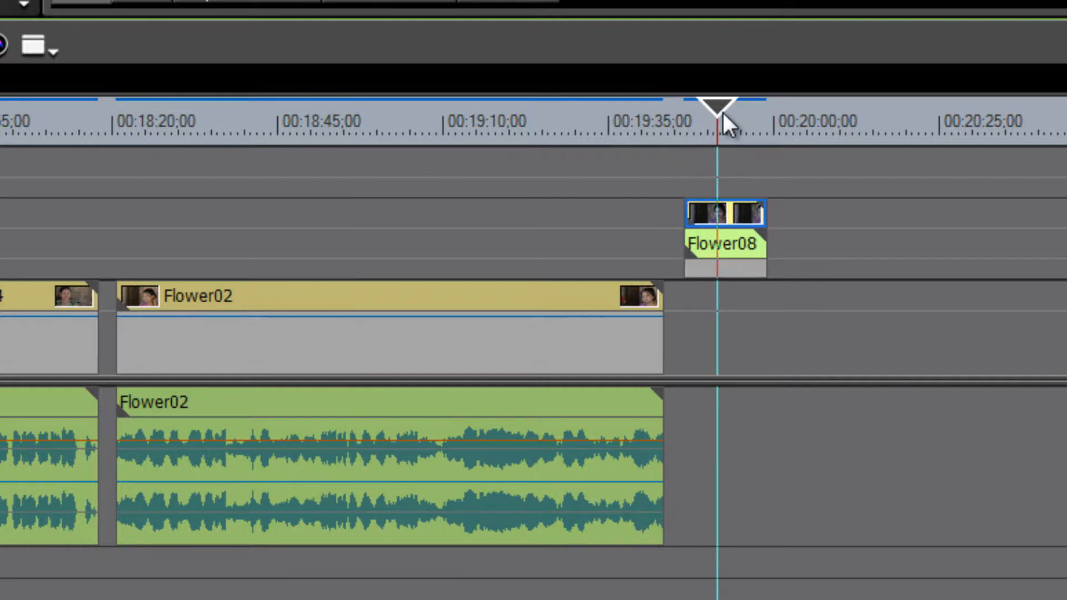
key(alt+w)
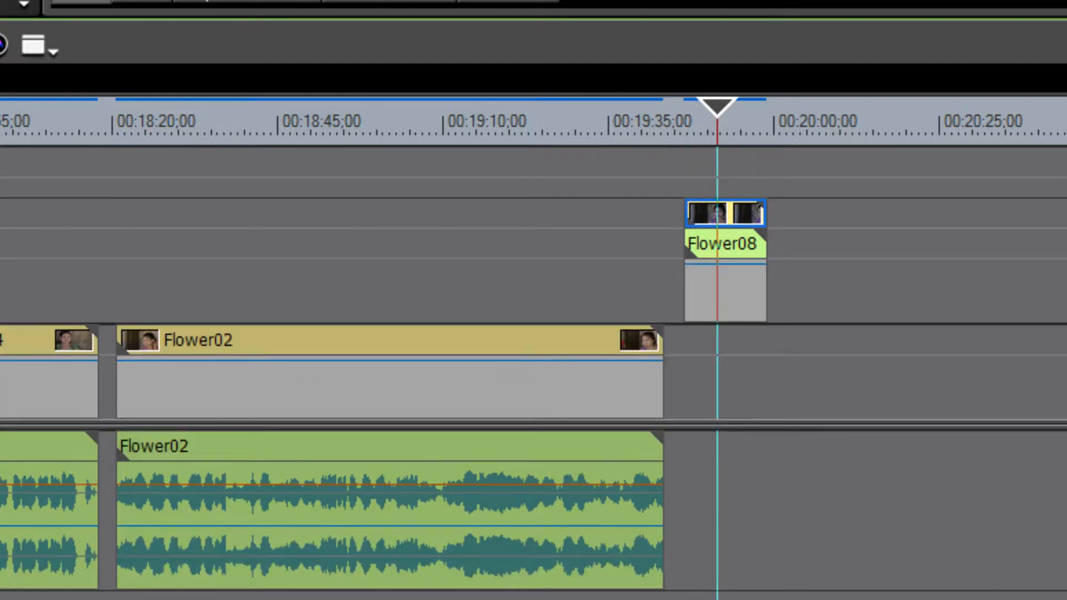
key(alt+s)
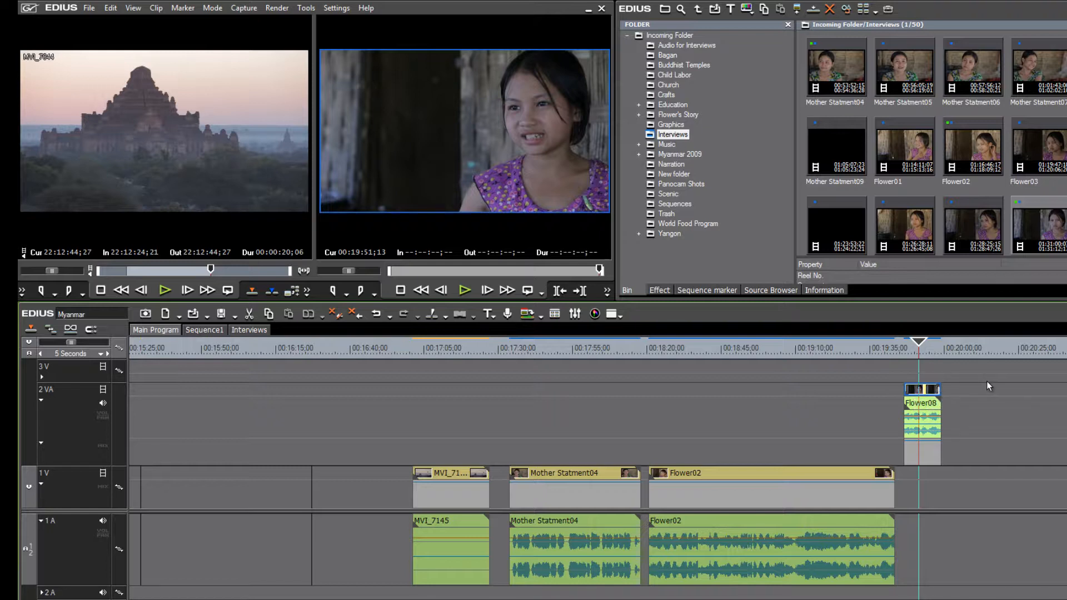
key(Delete)
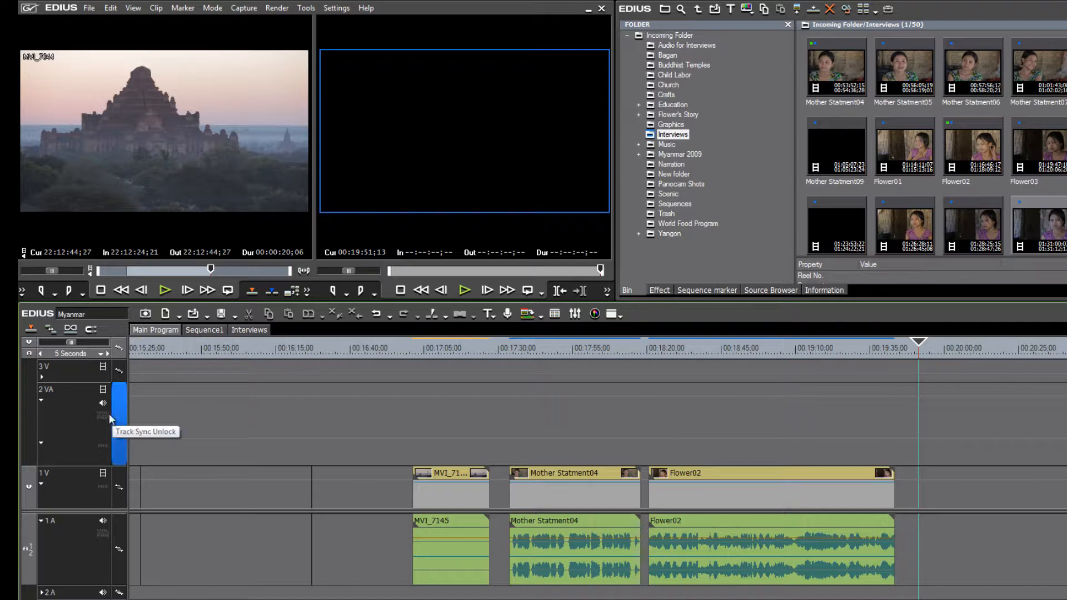
- Delete the 2 VA track from its header's right-click menu
right_click(64, 409)
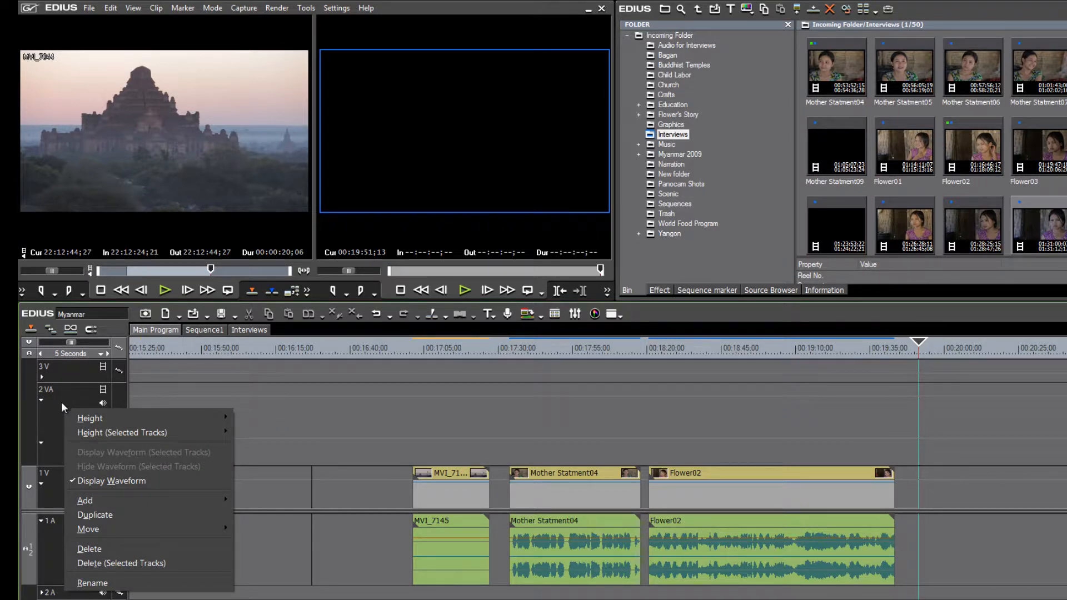
click(112, 551)
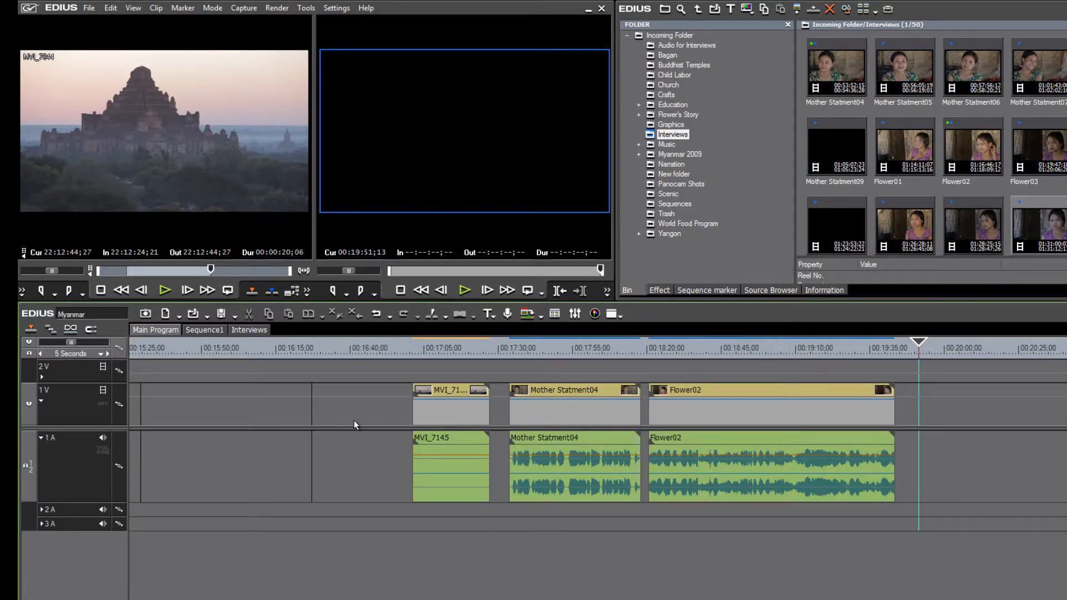
mouse_move(362, 408)
- Add video tracks above 1 V so the timeline runs up to 4 V
right_click(64, 399)
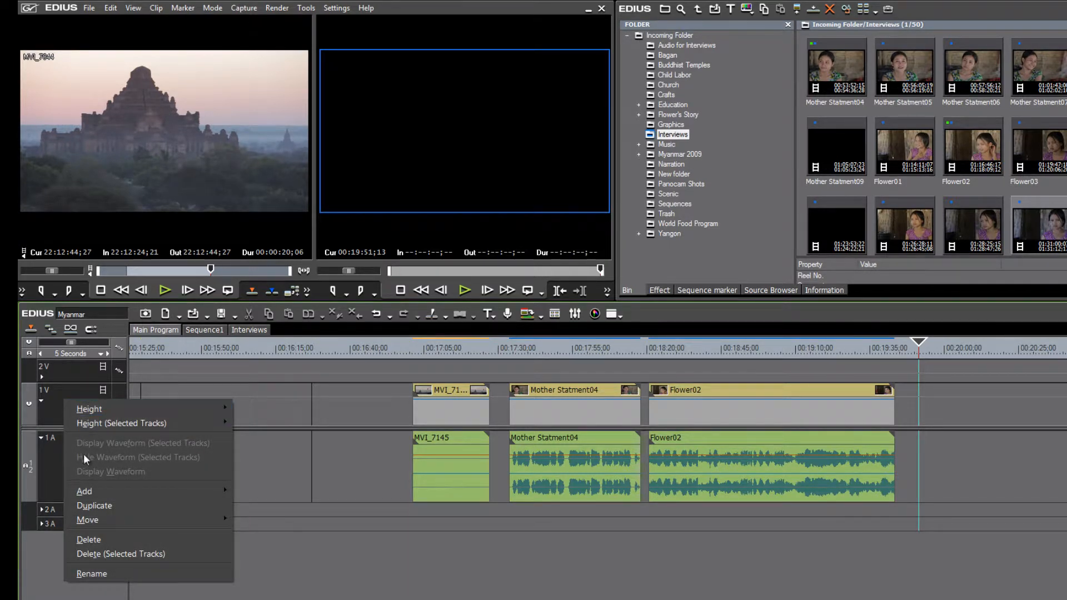
mouse_move(148, 492)
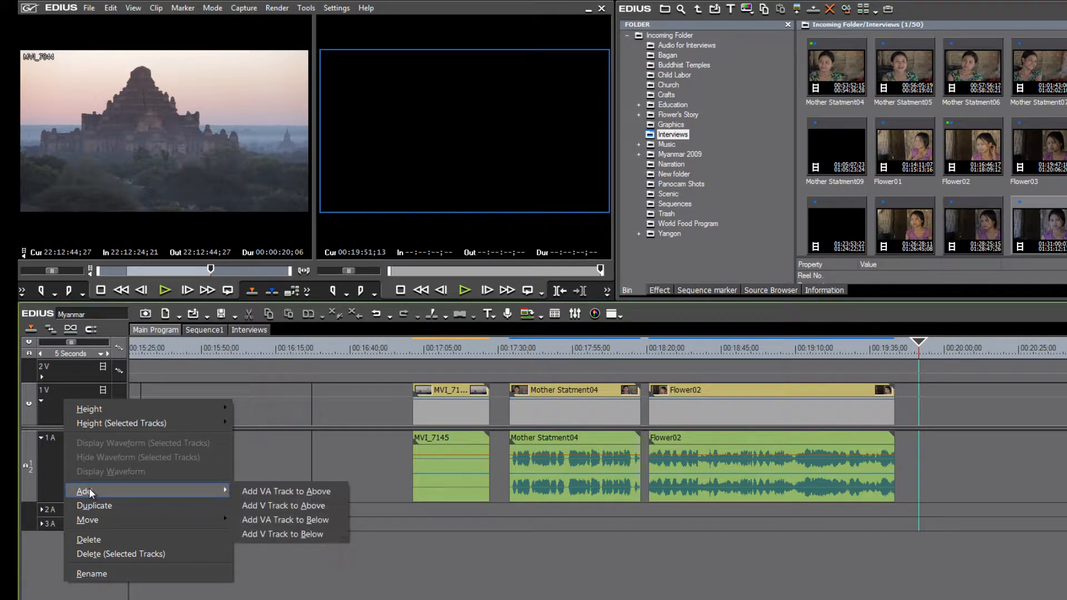
click(299, 506)
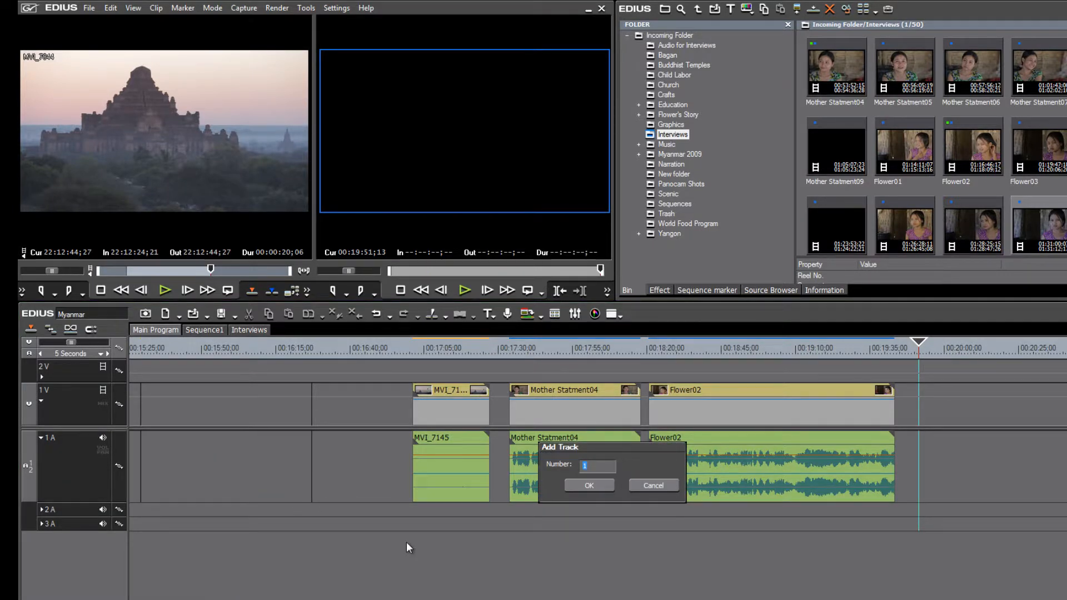
click(596, 486)
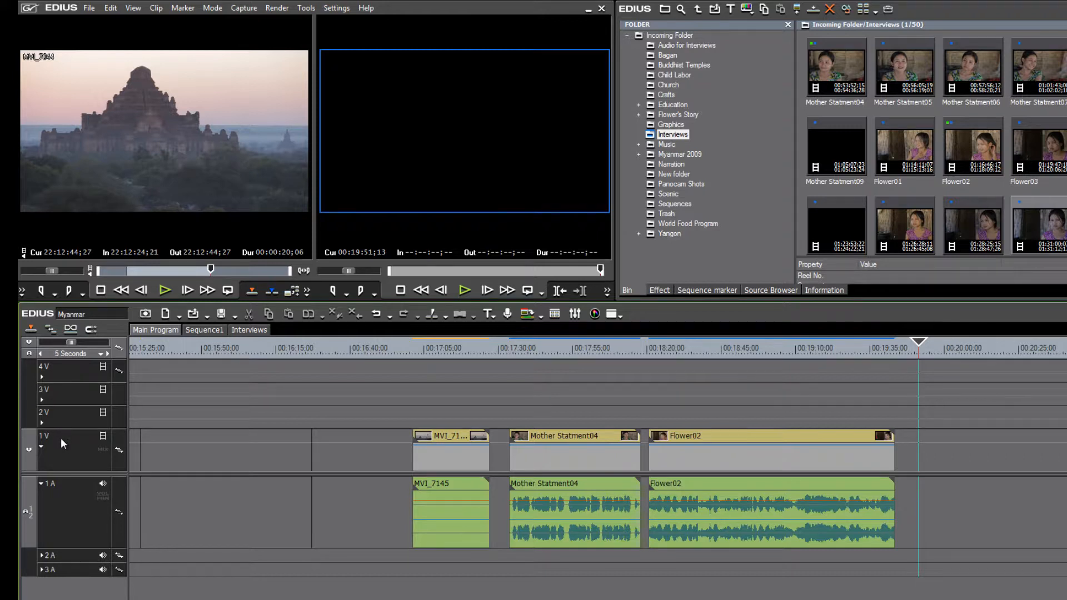
- Add two audio tracks below 1 A, extending audio to 5 A, and select track 3A
right_click(53, 520)
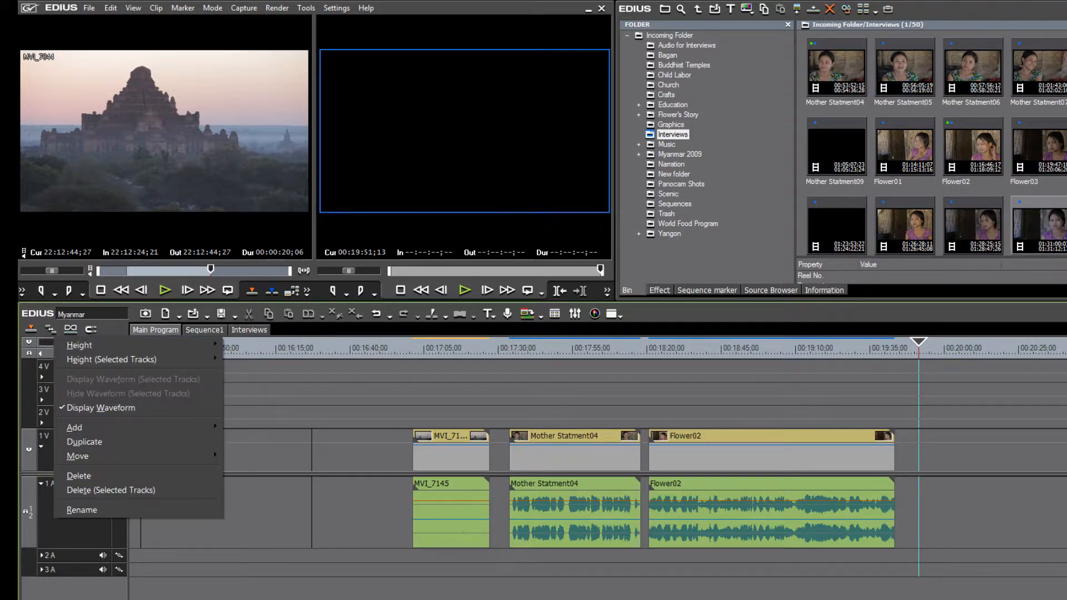
click(300, 584)
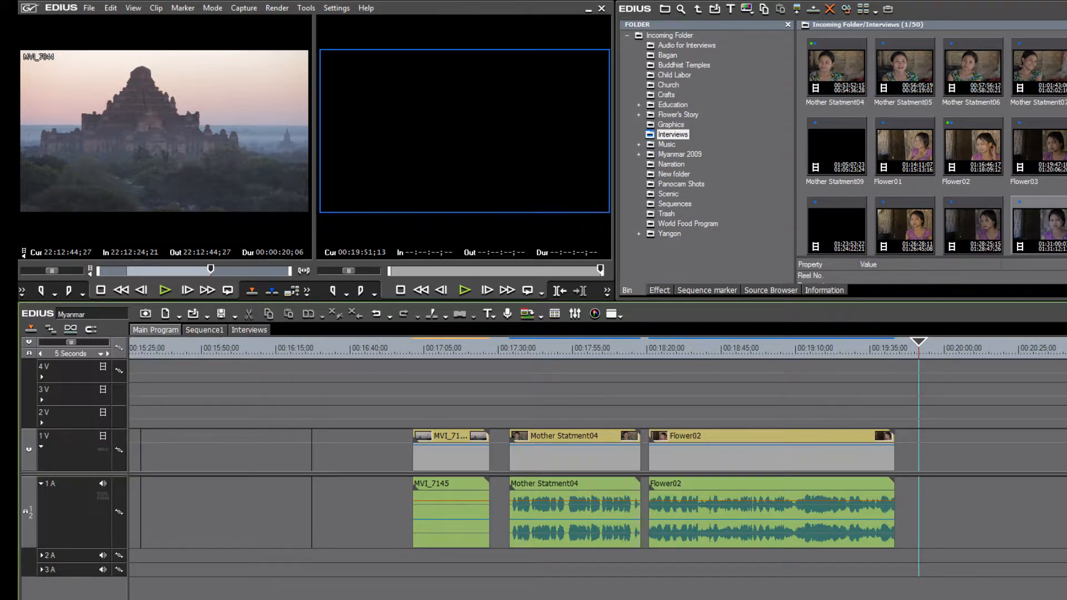
right_click(70, 513)
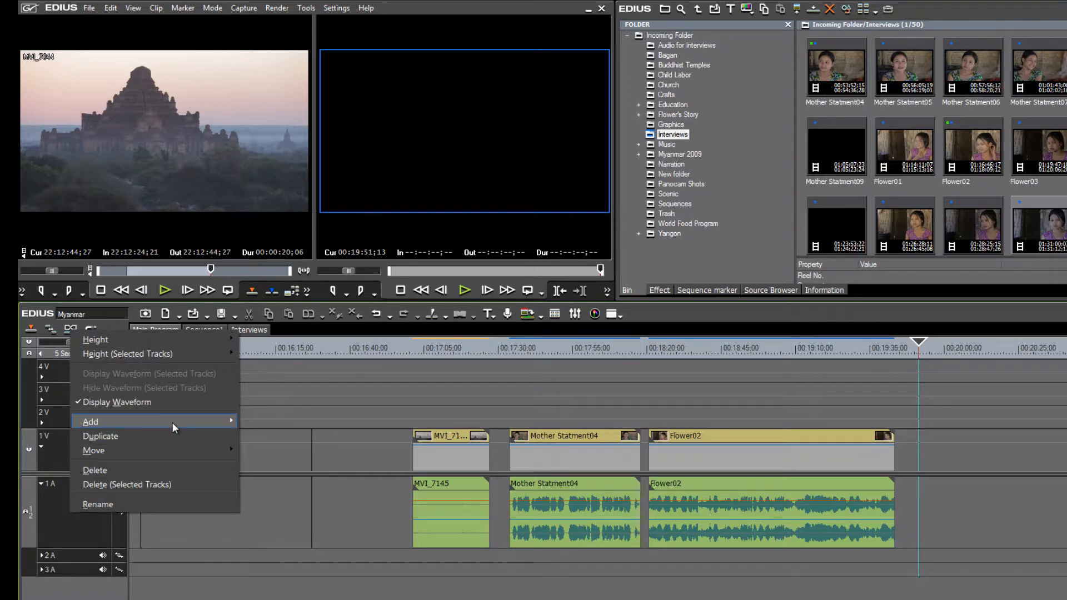
mouse_move(173, 423)
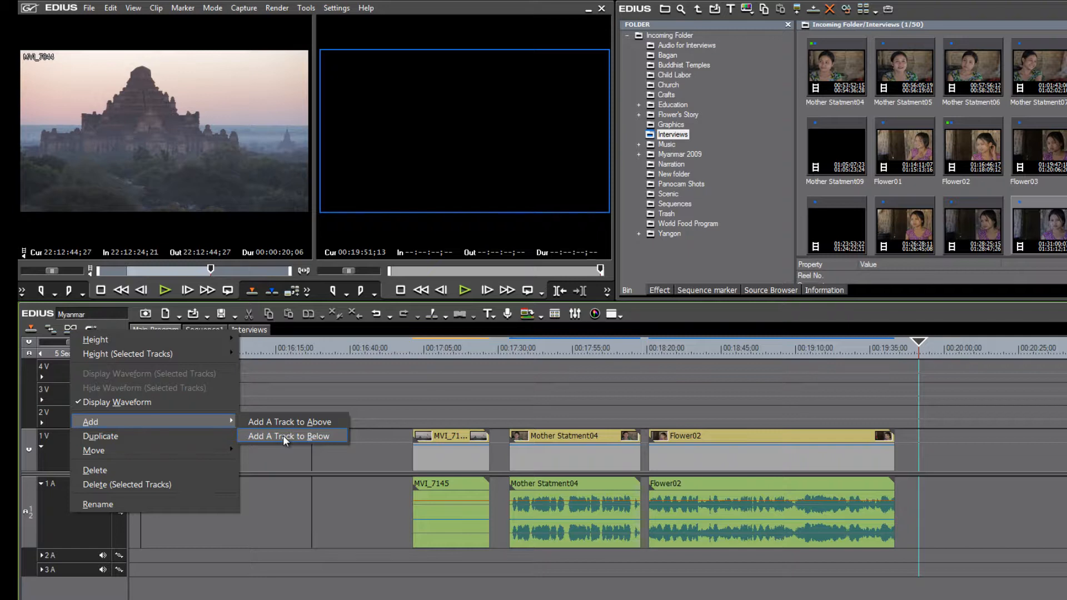
click(282, 435)
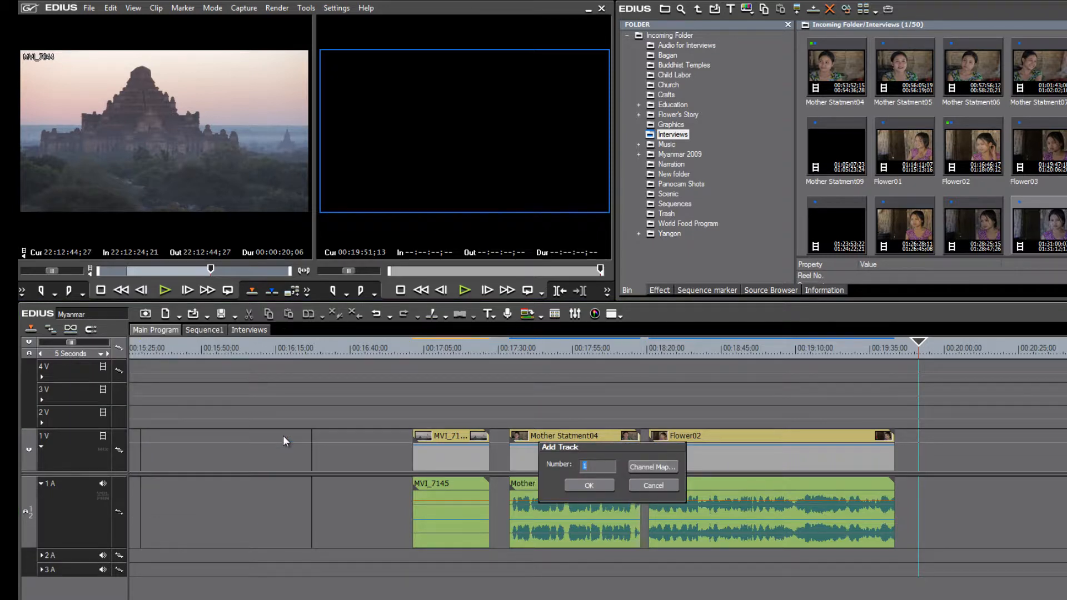
click(591, 486)
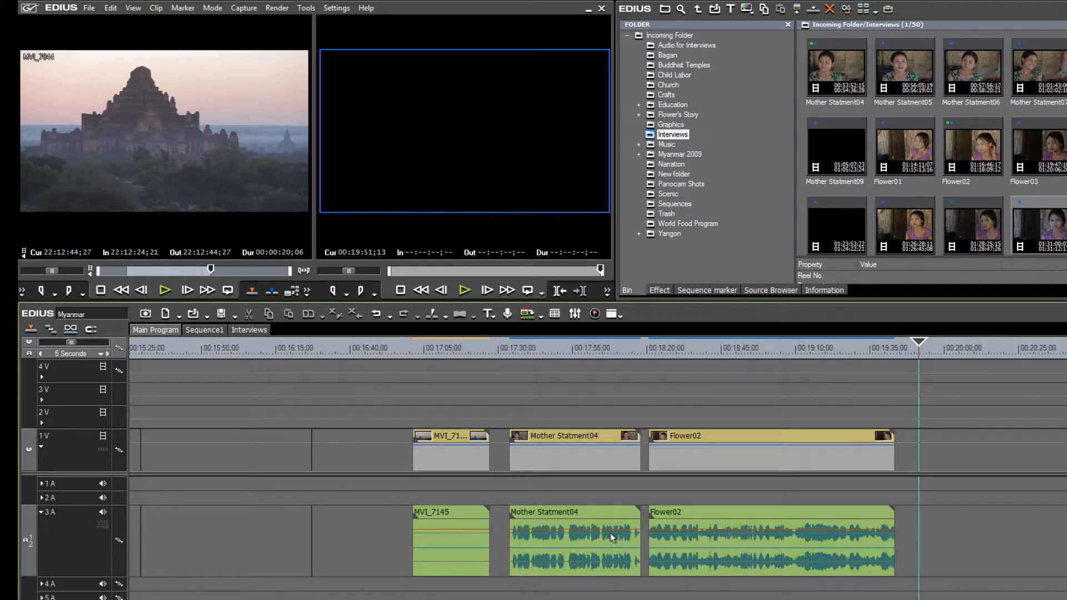
double_click(745, 533)
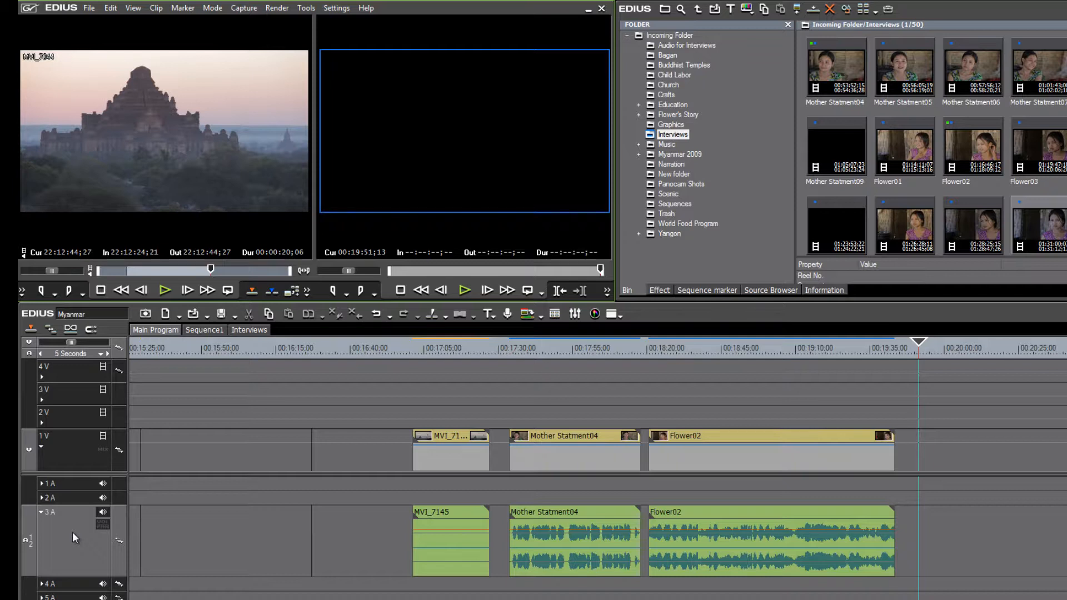
click(366, 8)
click(406, 112)
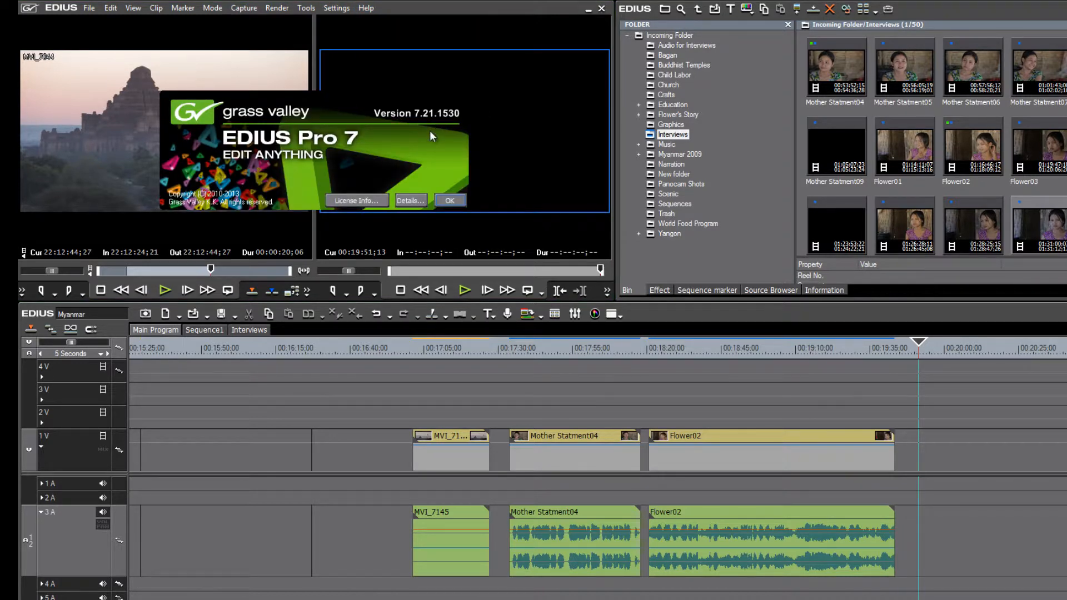
click(449, 200)
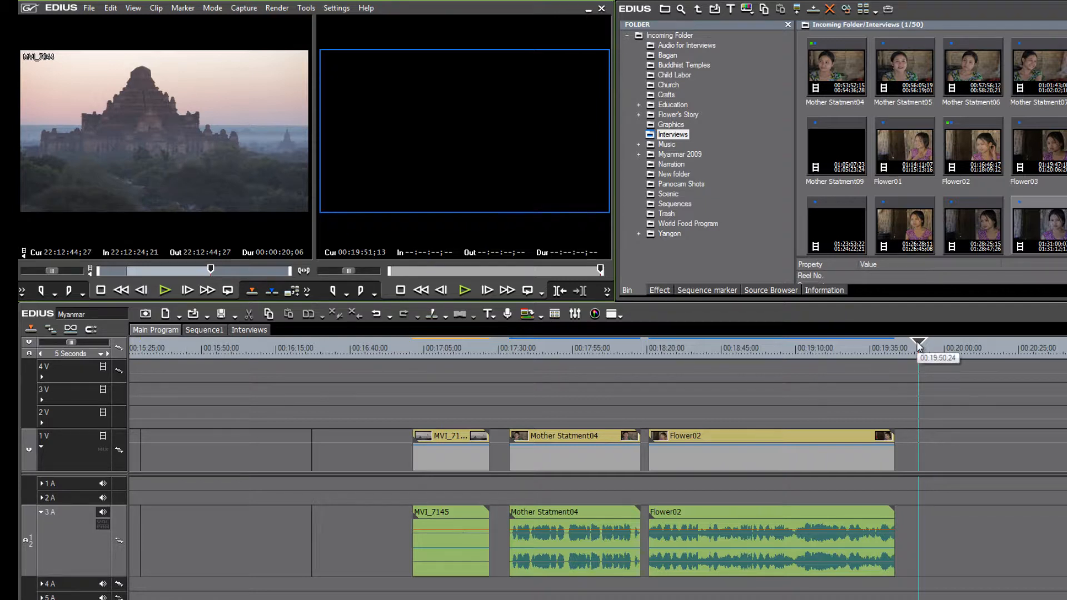
- Add one audio track below 3A with Number 1, so the audio tracks run 1A–7A
right_click(61, 535)
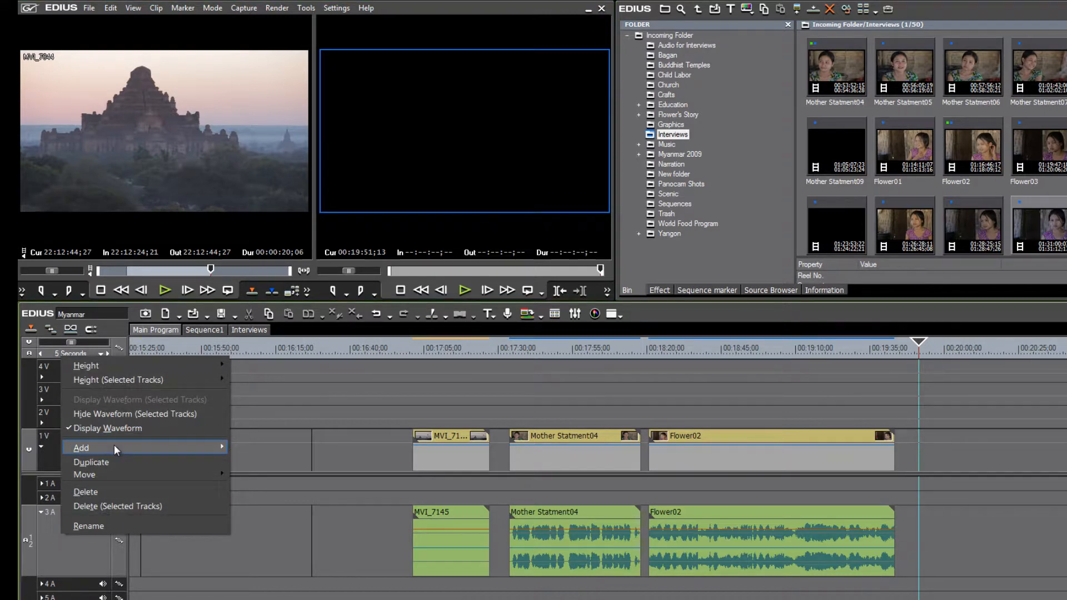
mouse_move(114, 448)
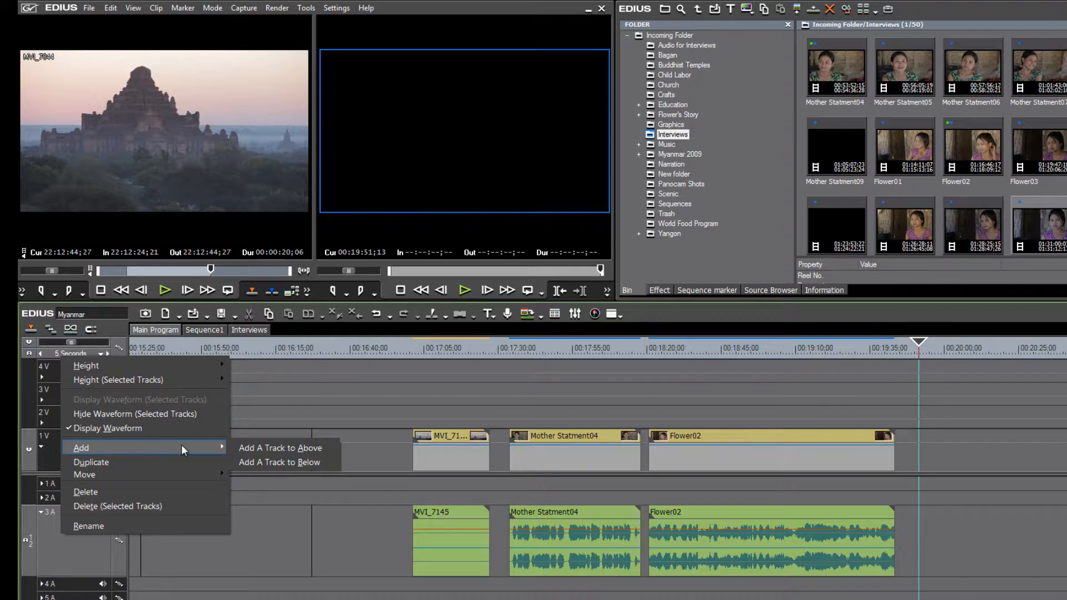
click(275, 448)
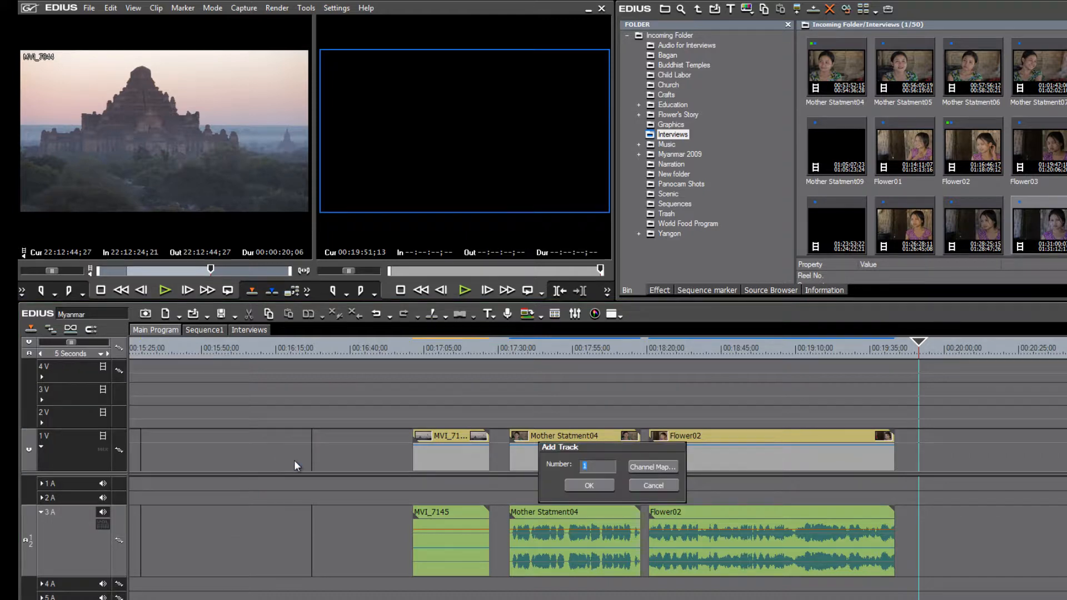
click(590, 485)
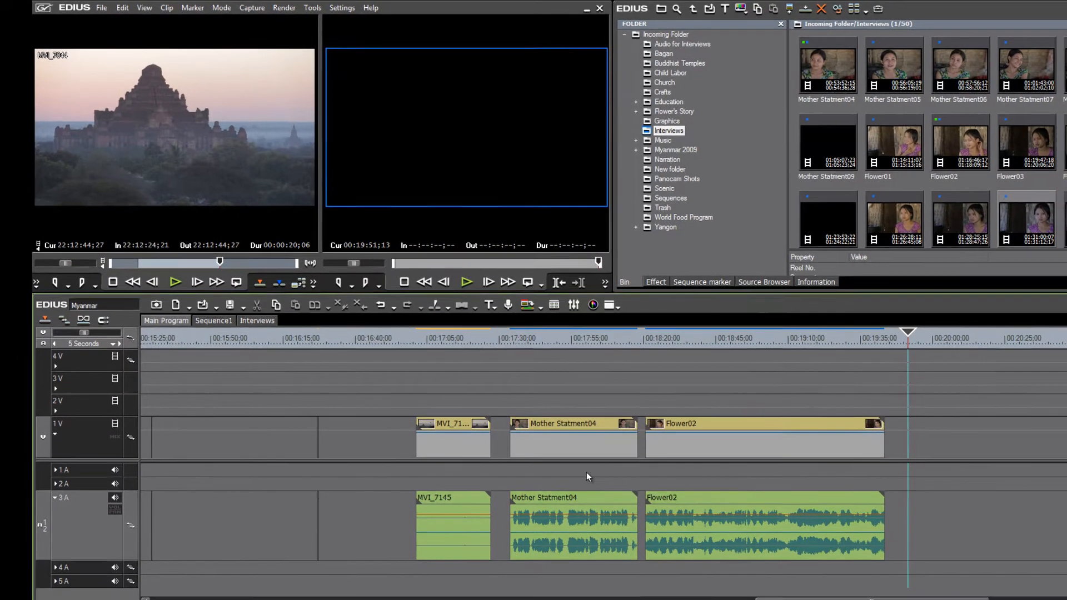
scroll(605, 522, down, 1)
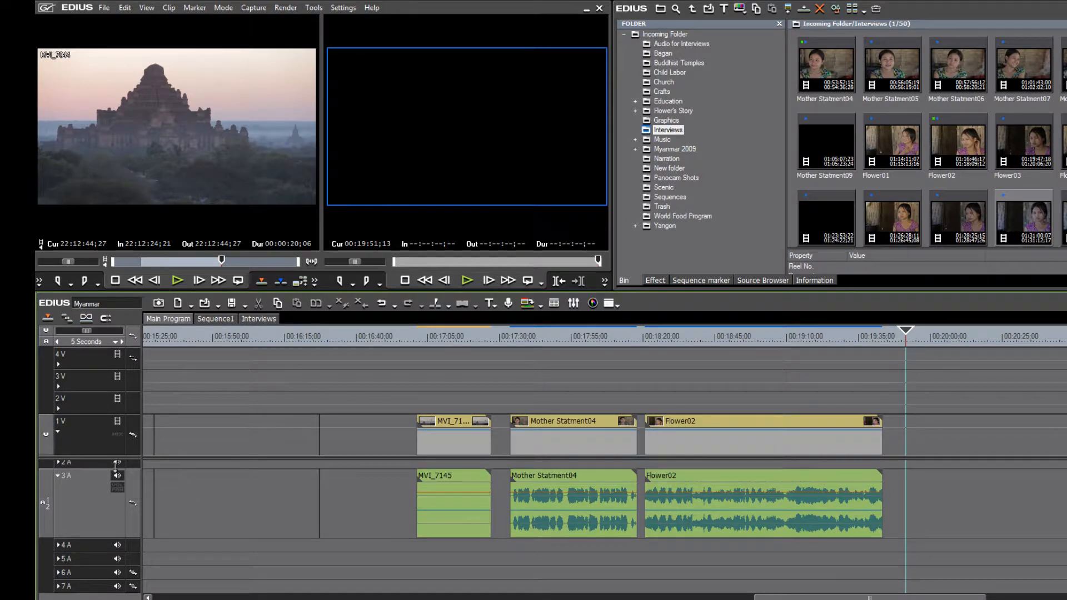
scroll(988, 494, up, 1)
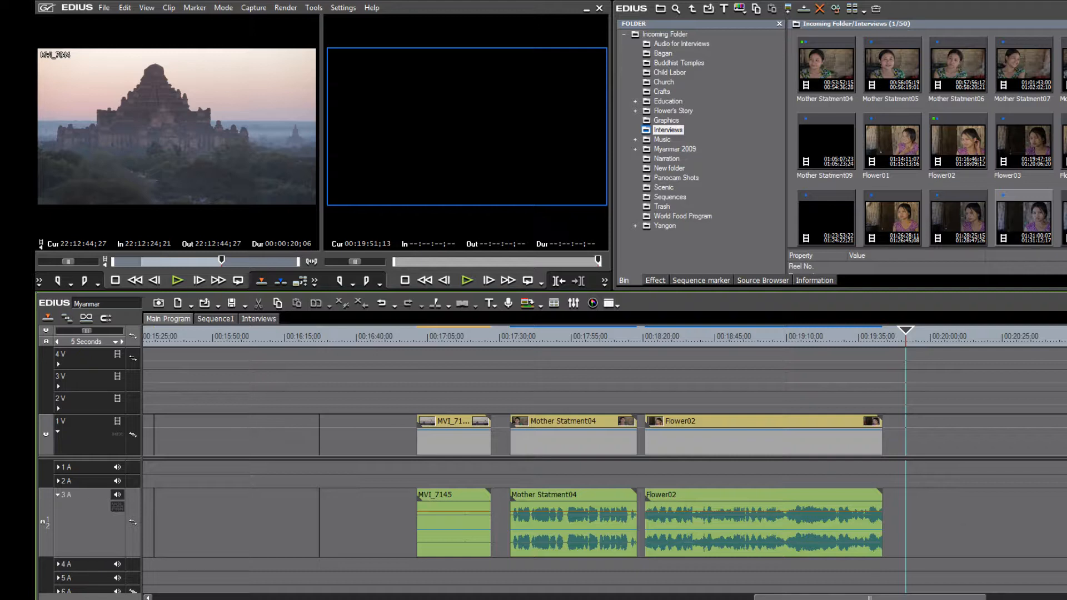
scroll(83, 522, down, 1)
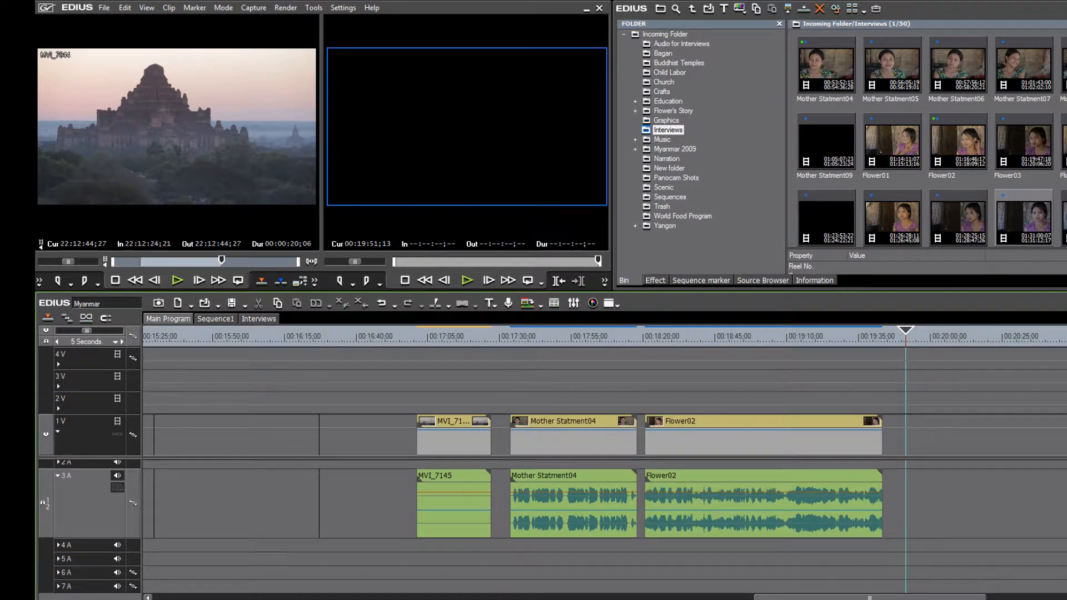
- Delete audio track 7A, confirming the prompt, and widen the track-name column
click(94, 591)
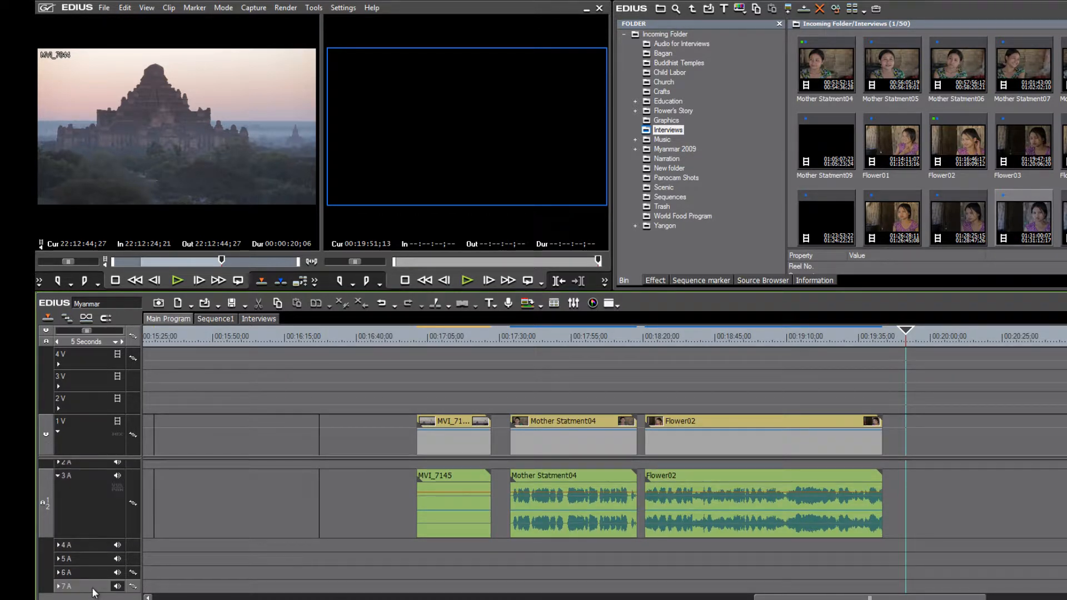
right_click(93, 591)
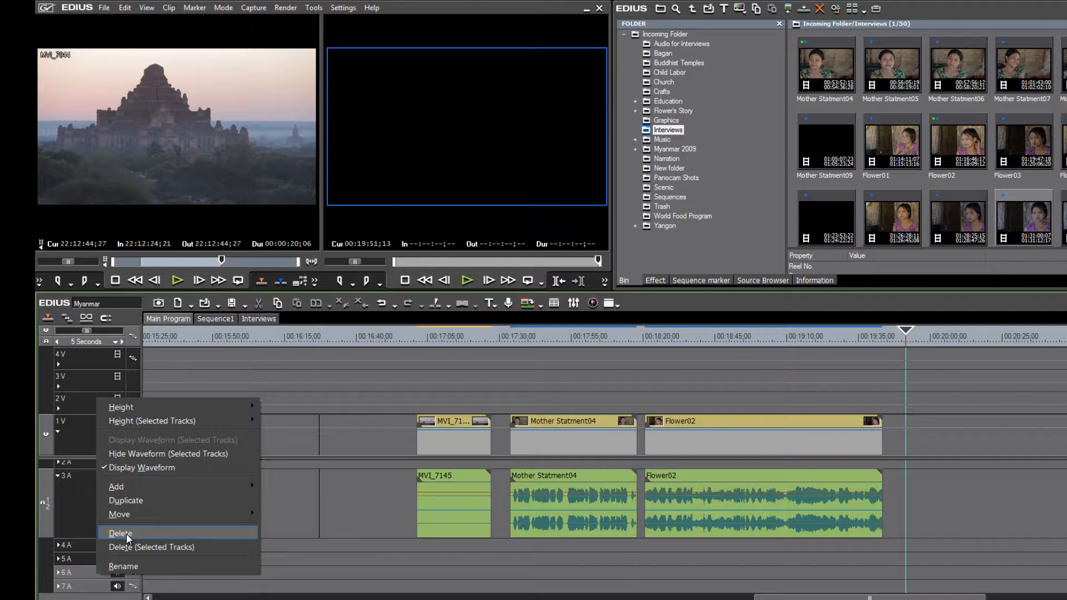
click(127, 534)
click(591, 474)
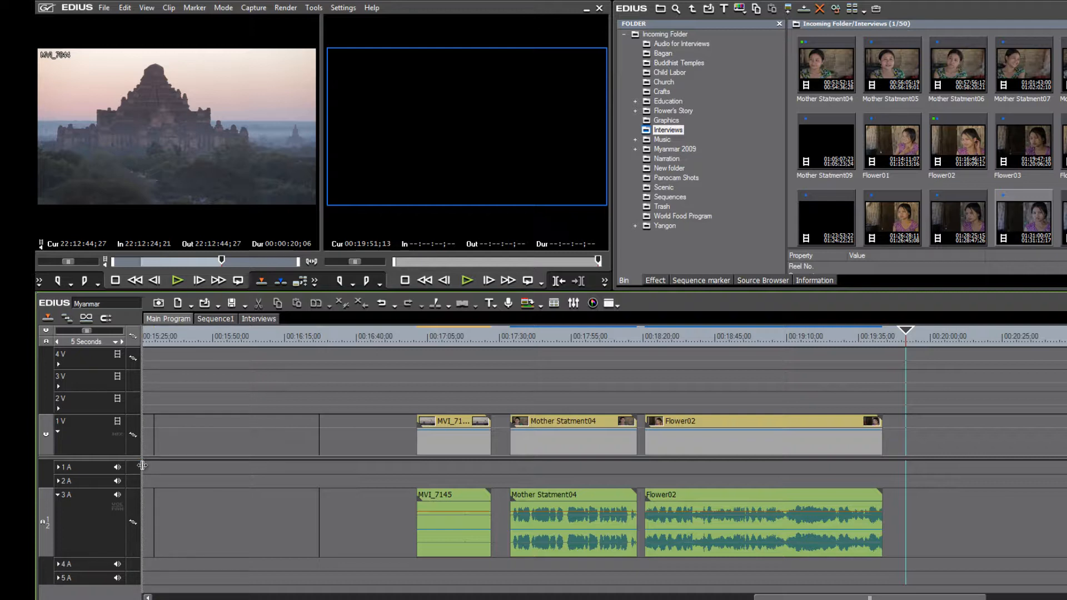
drag(161, 469, 178, 472)
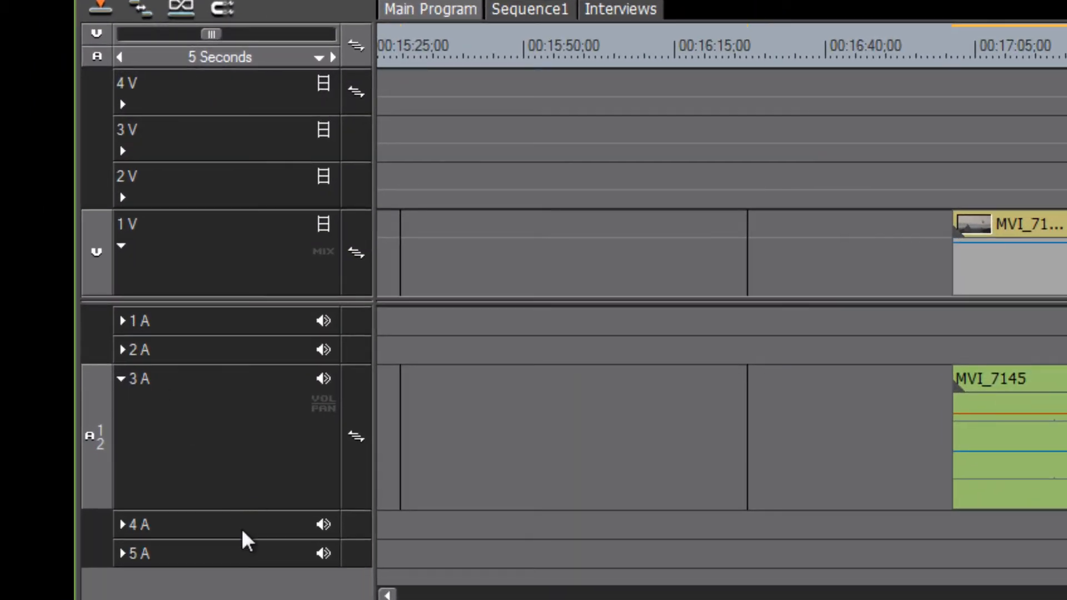
- Rename audio track 1A to 'Ambient Audio' and track 2A to 'Narration'
click(142, 322)
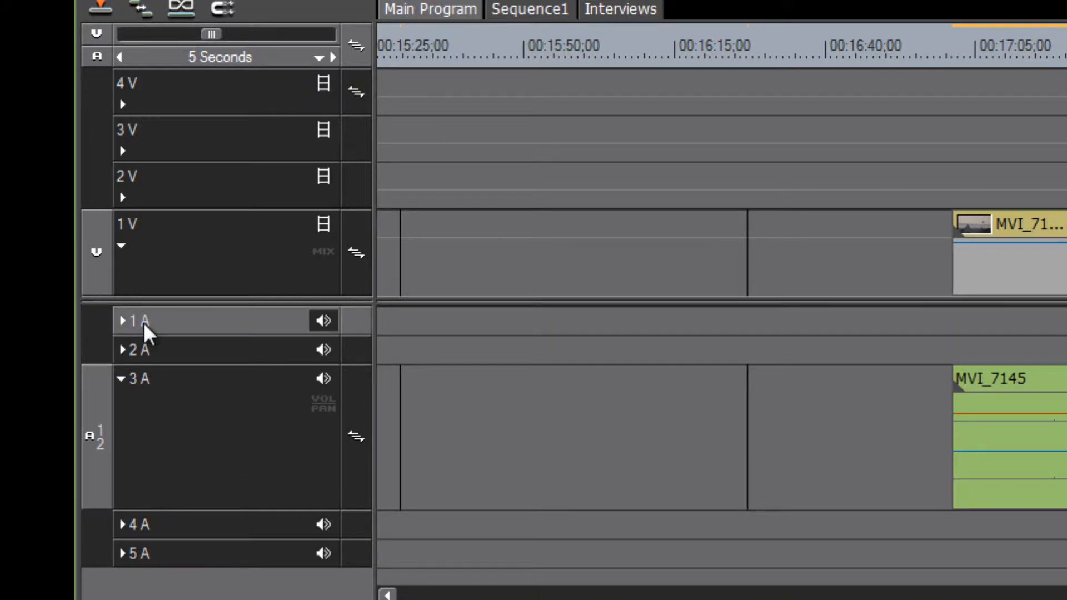
right_click(143, 321)
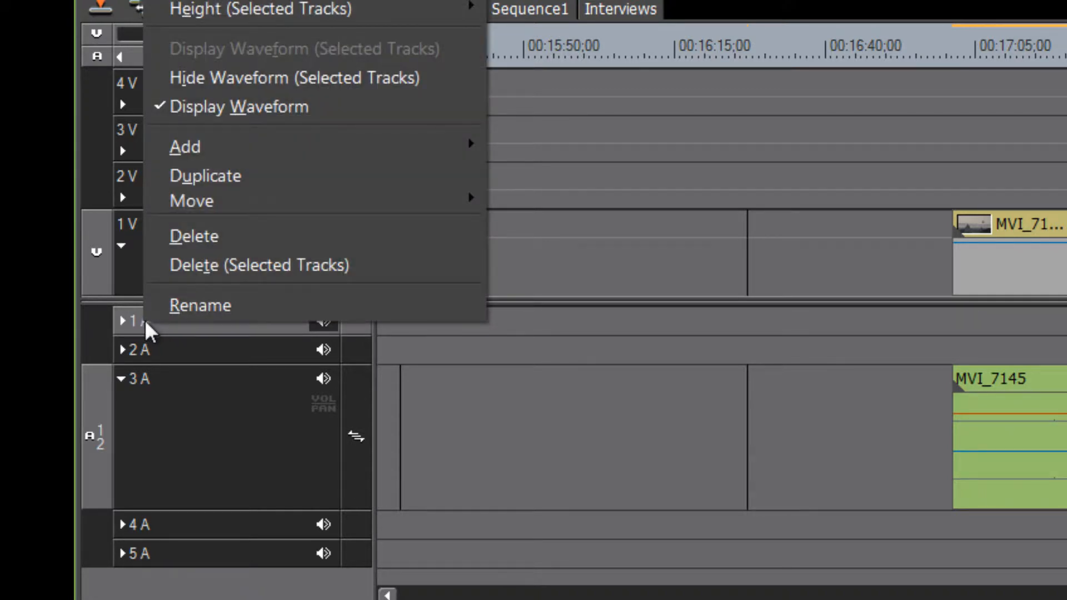
click(183, 307)
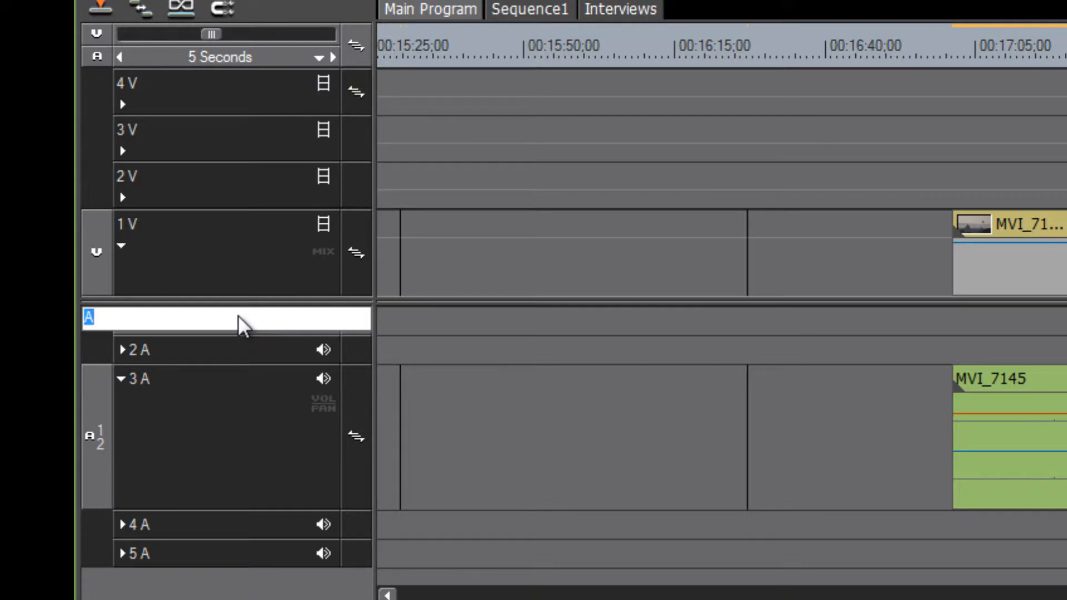
text(Ambient Audio)
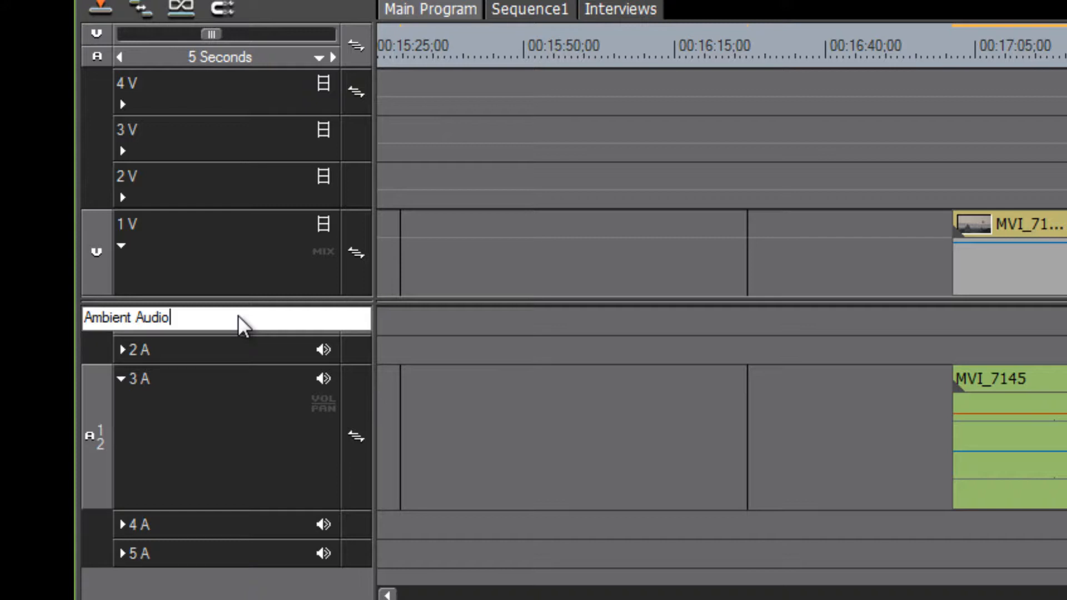
key(Return)
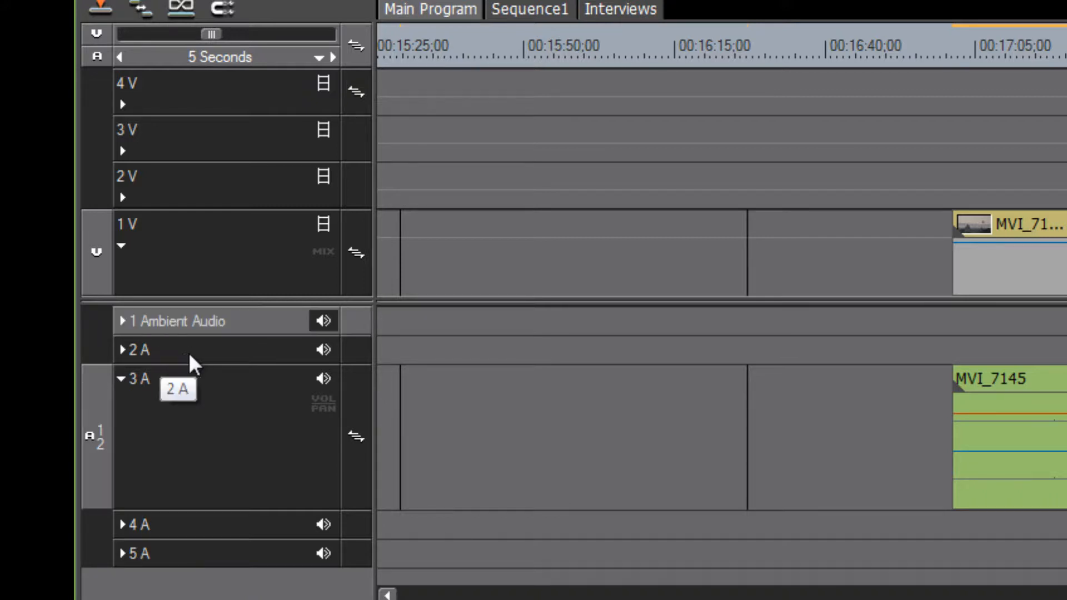
right_click(182, 351)
click(235, 335)
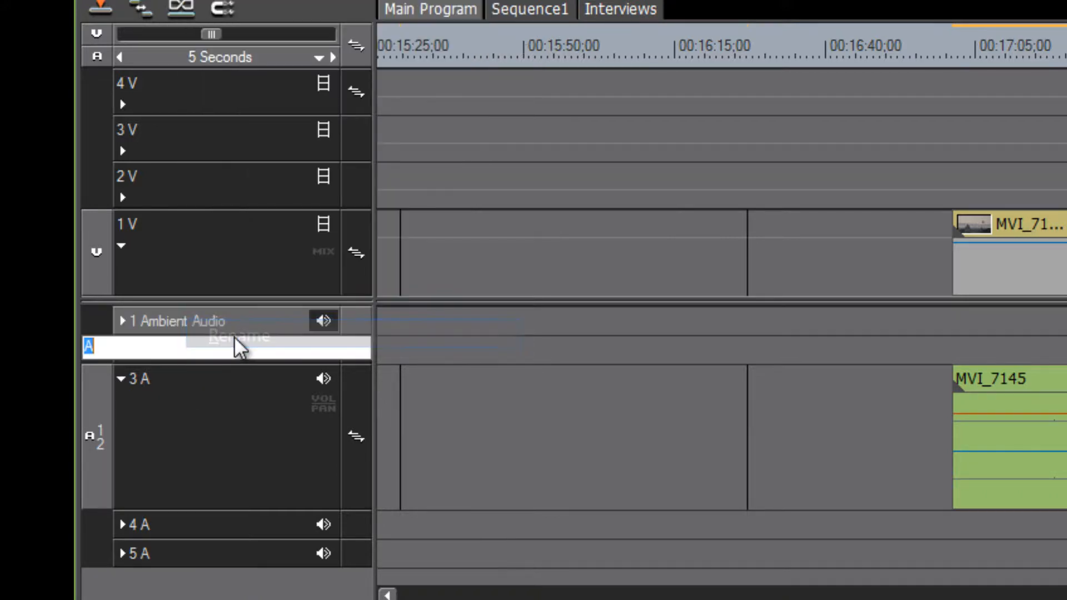
text(Narration)
key(Return)
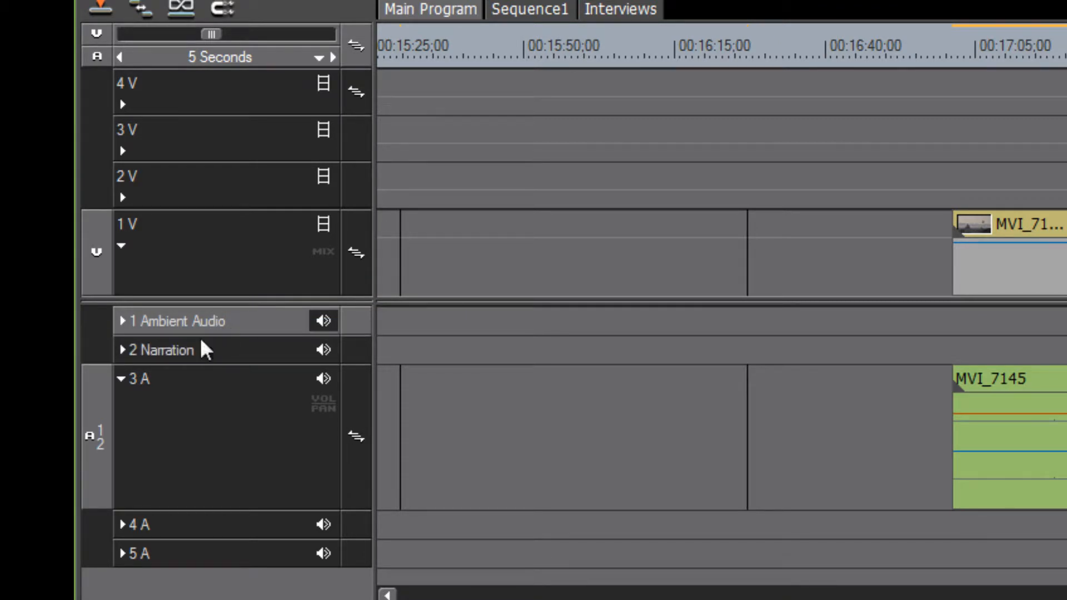
- Rename audio track 3A to 'Music' and track 4A to 'Sound Effects'
right_click(139, 380)
click(196, 365)
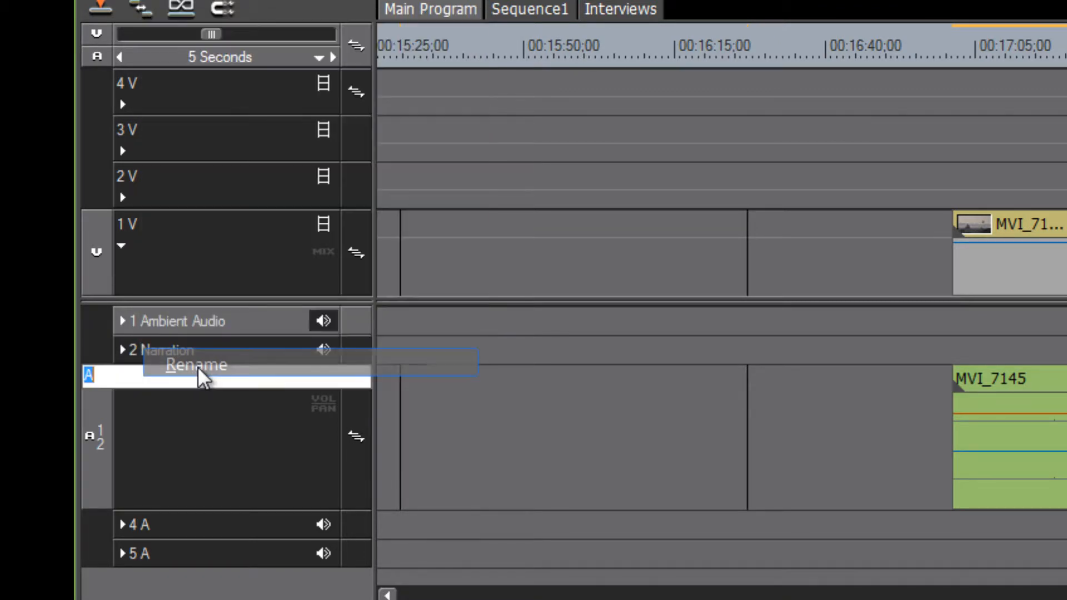
text(Music)
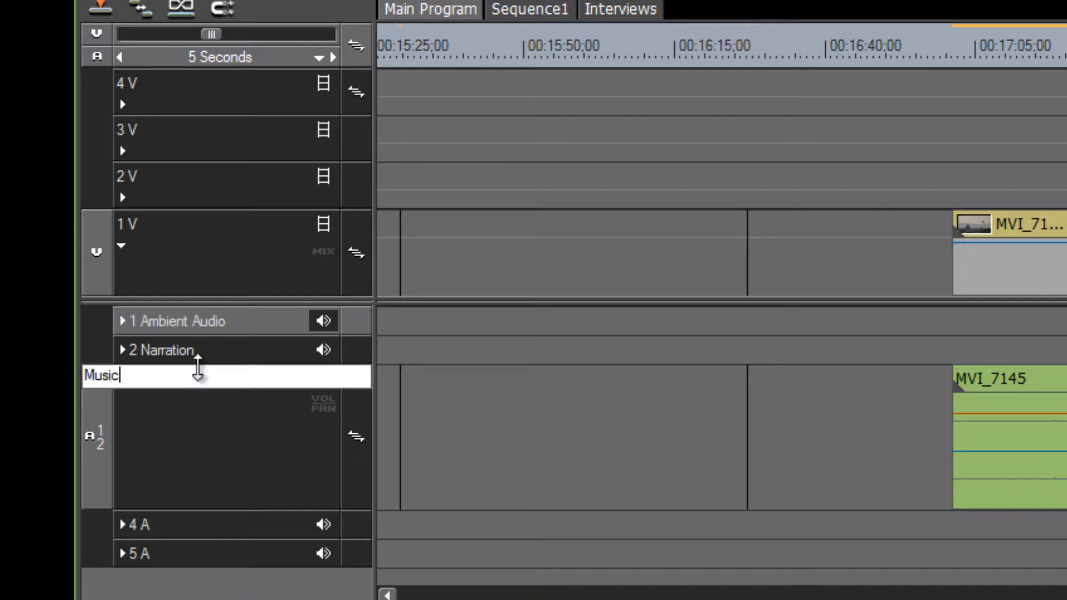
key(Return)
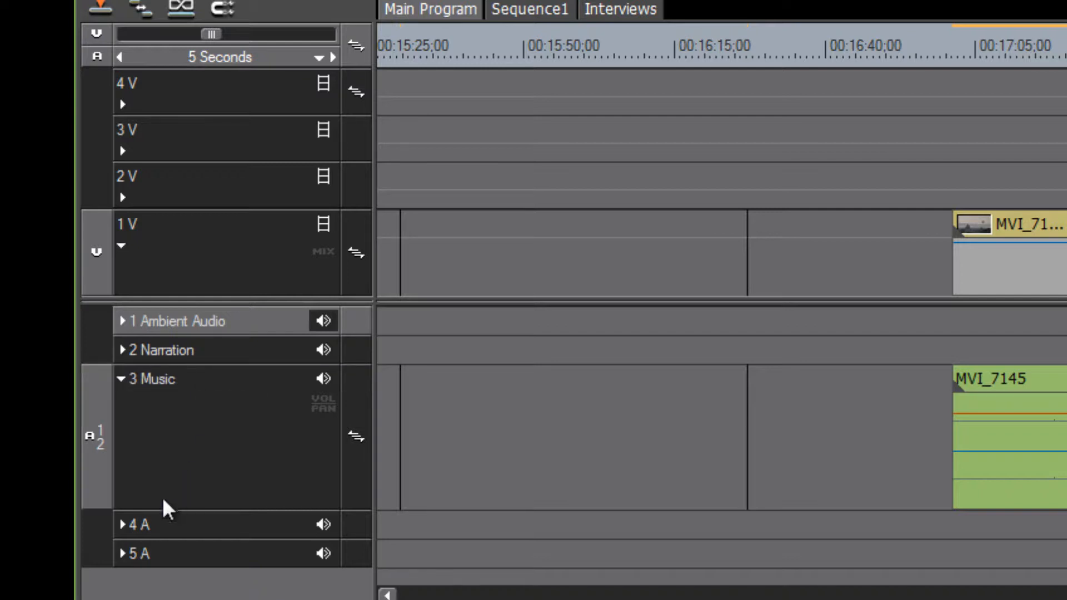
right_click(139, 522)
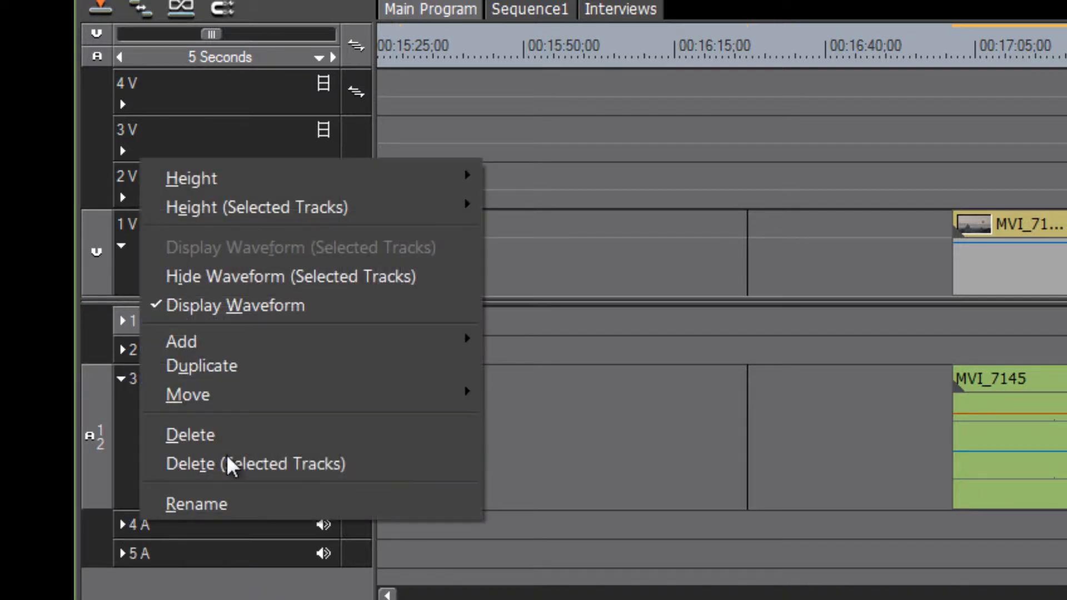
click(220, 500)
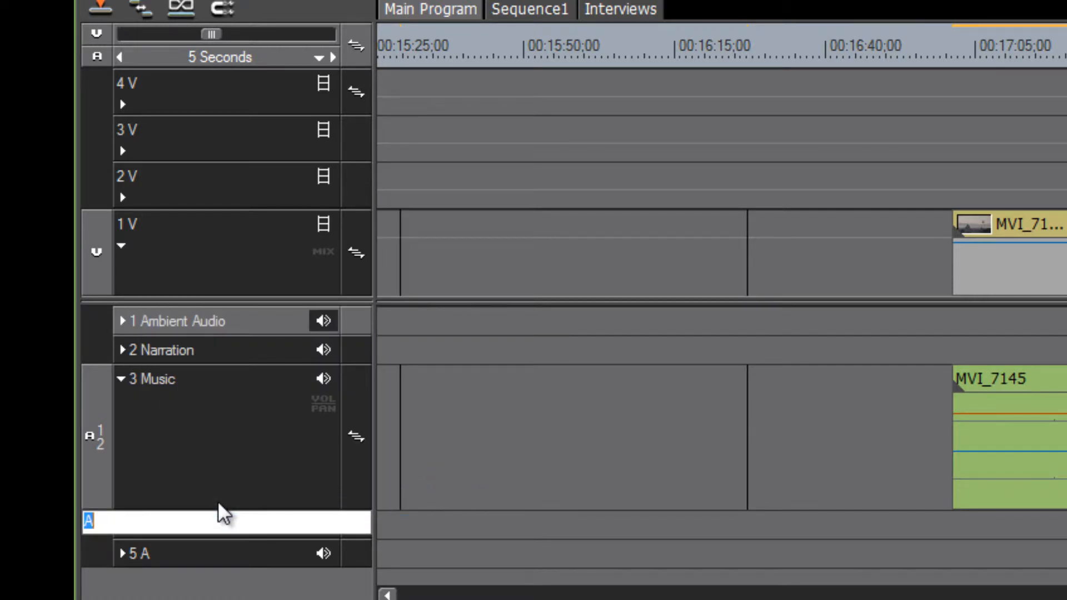
text(Sound Effects)
key(Return)
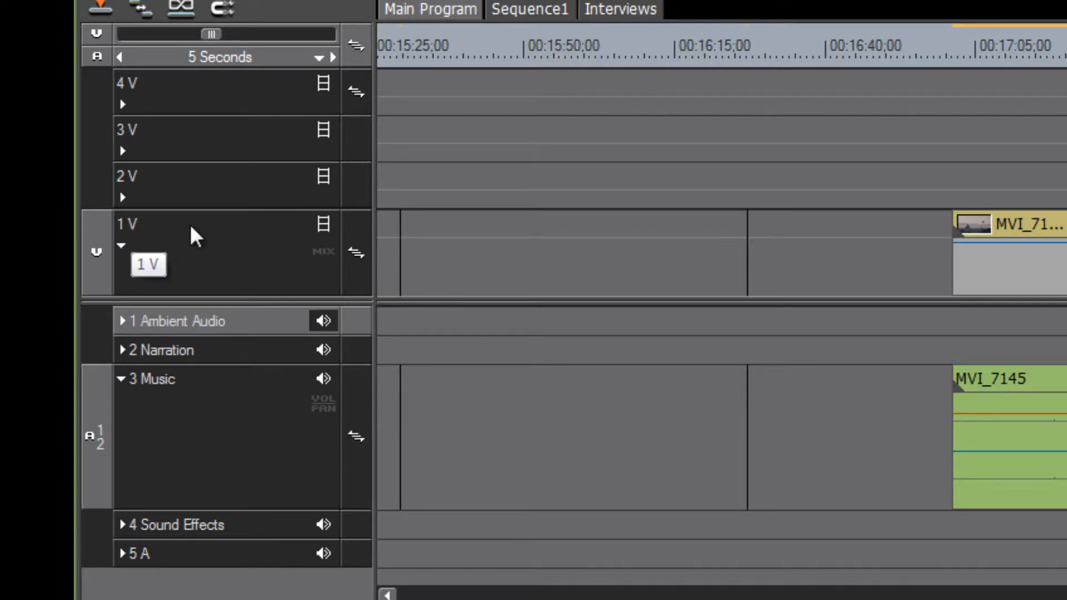
- Rename video track 1V to 'Main Video'
right_click(133, 225)
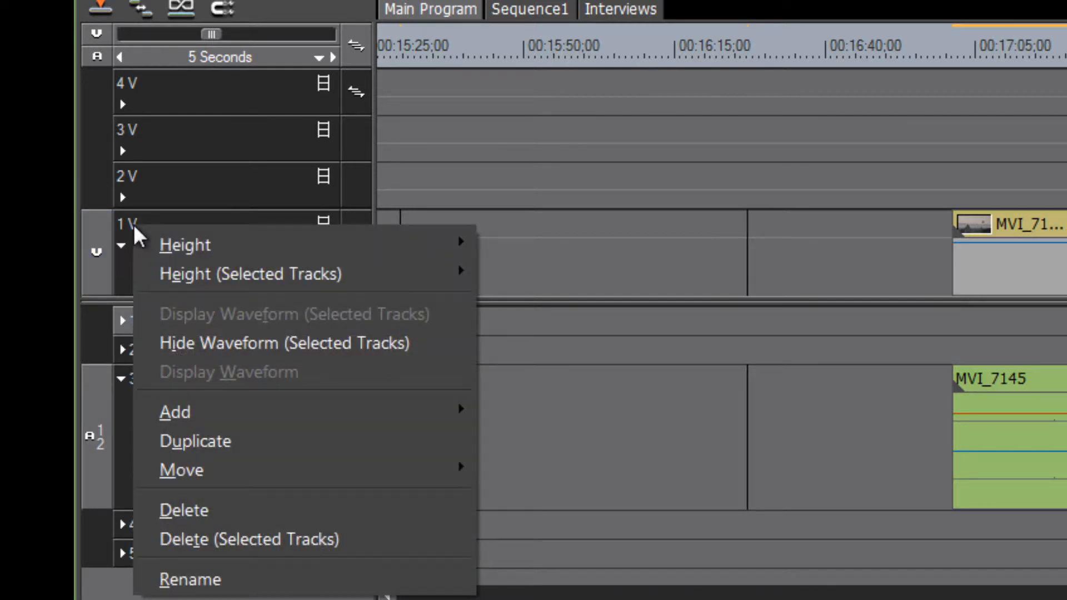
click(200, 578)
text(Main Video)
key(Return)
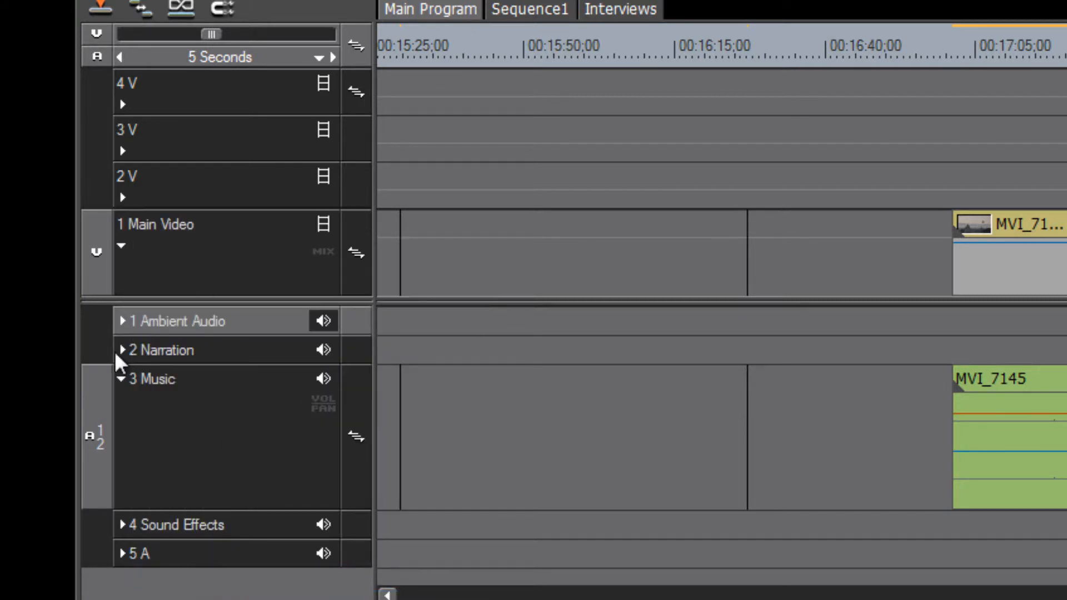
- Set the Music track height to 5 High, the tallest option
right_click(206, 417)
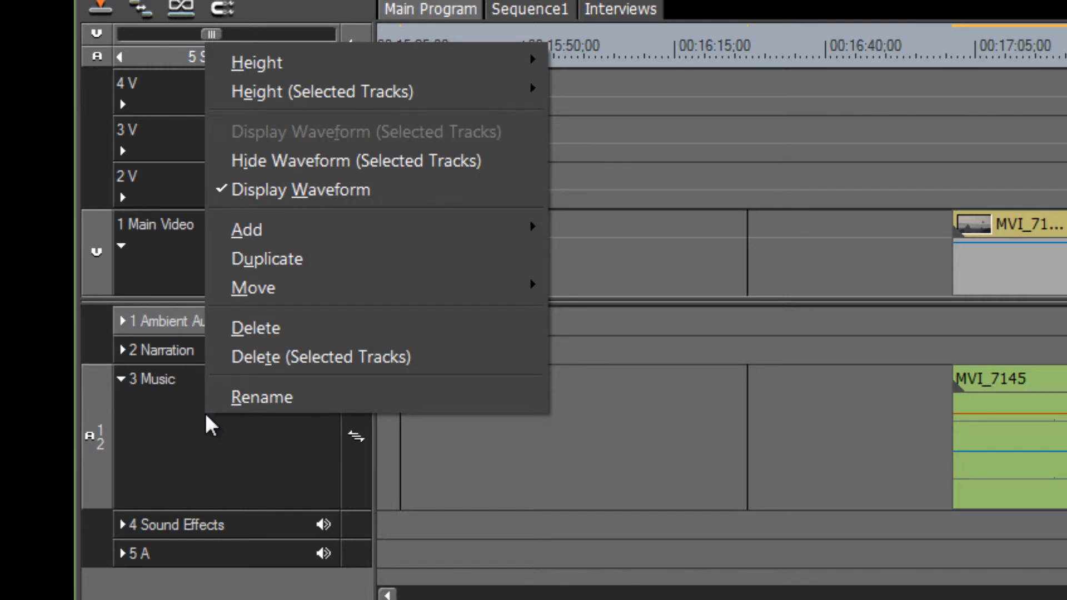
mouse_move(269, 70)
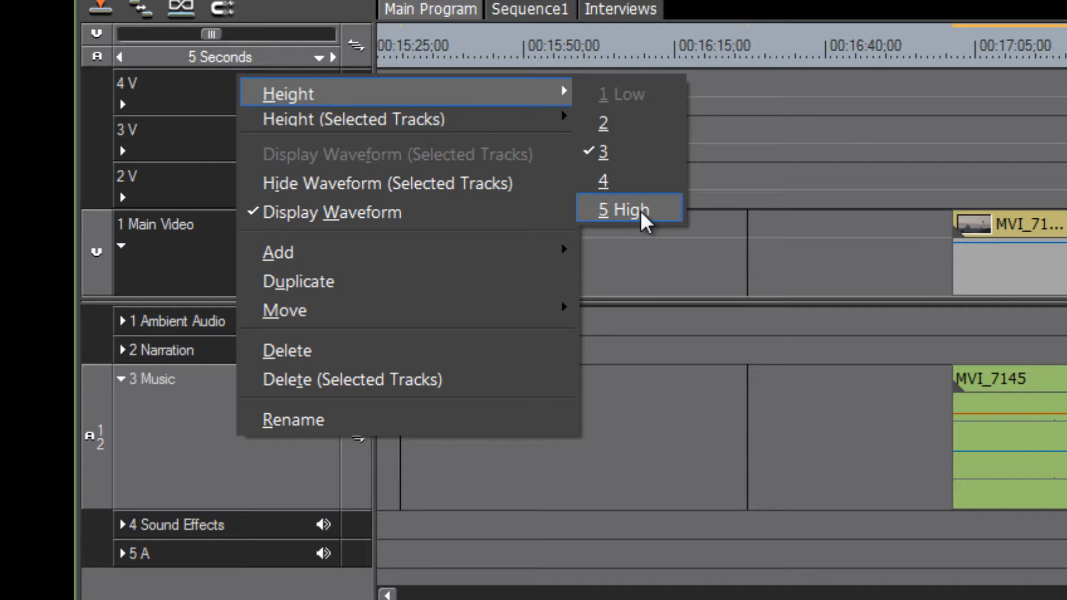
click(640, 210)
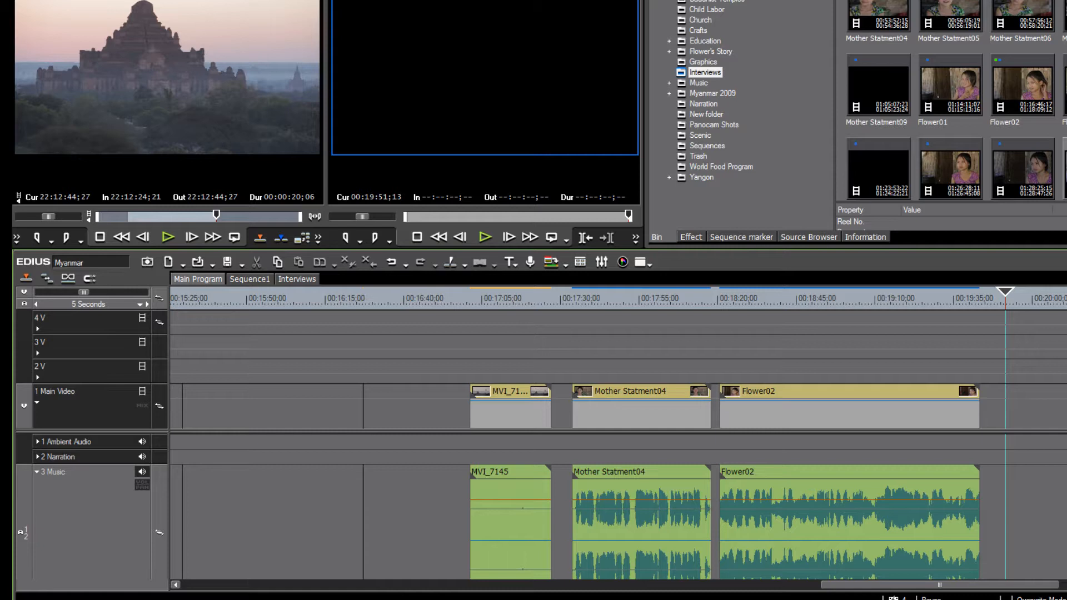
- Place the playhead in Flower02, zoom the timeline in, and scrub its audio near 00:18:51
scroll(619, 507, down, 2)
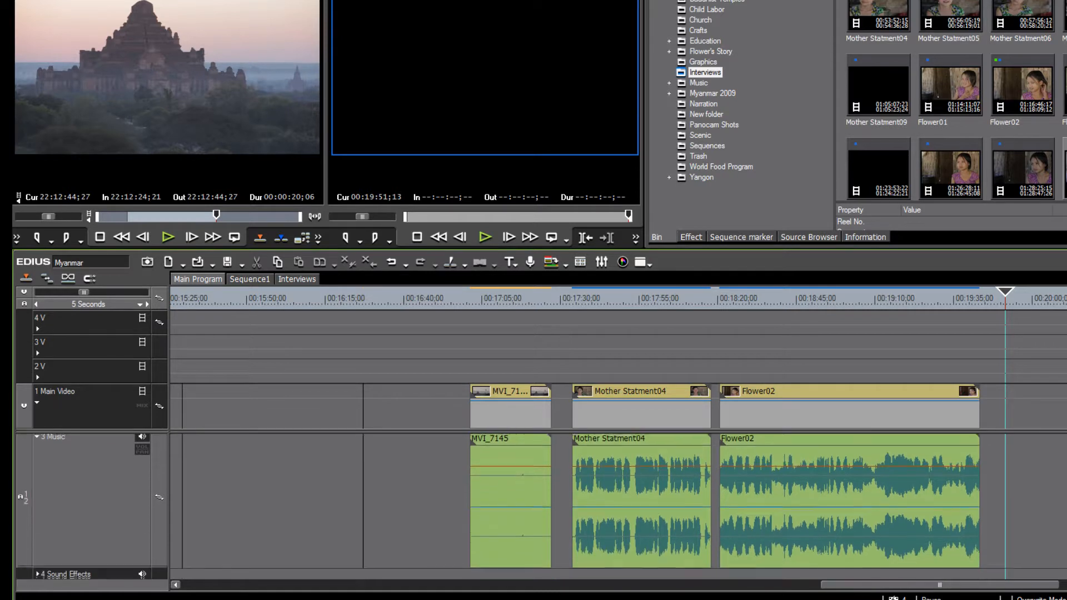
scroll(619, 506, up, 1)
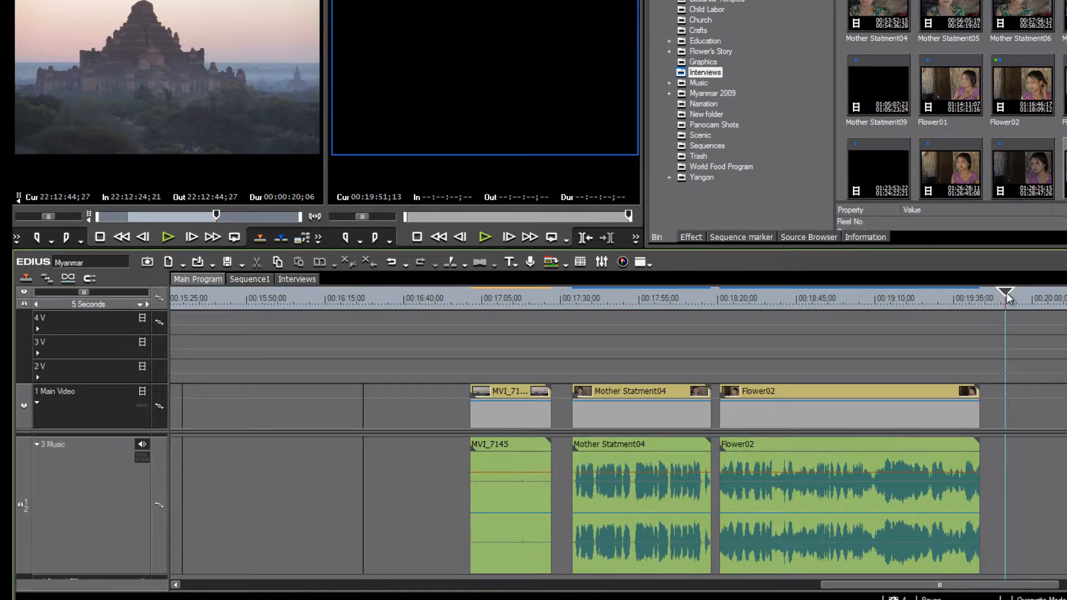
click(825, 298)
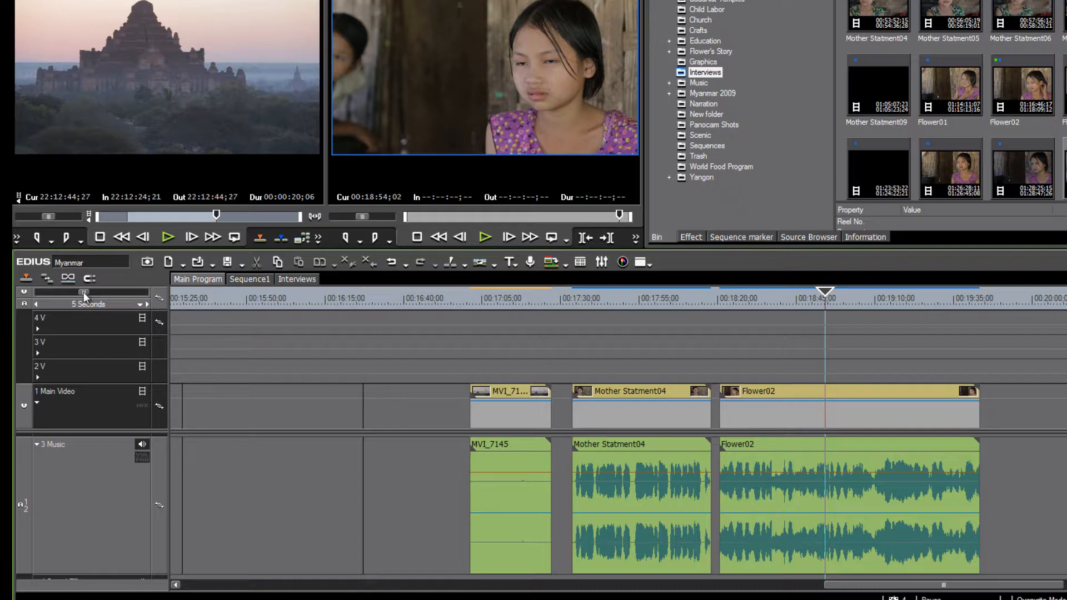
mouse_move(83, 291)
mouse_down()
mouse_move(59, 293)
mouse_move(139, 295)
mouse_move(46, 292)
mouse_up()
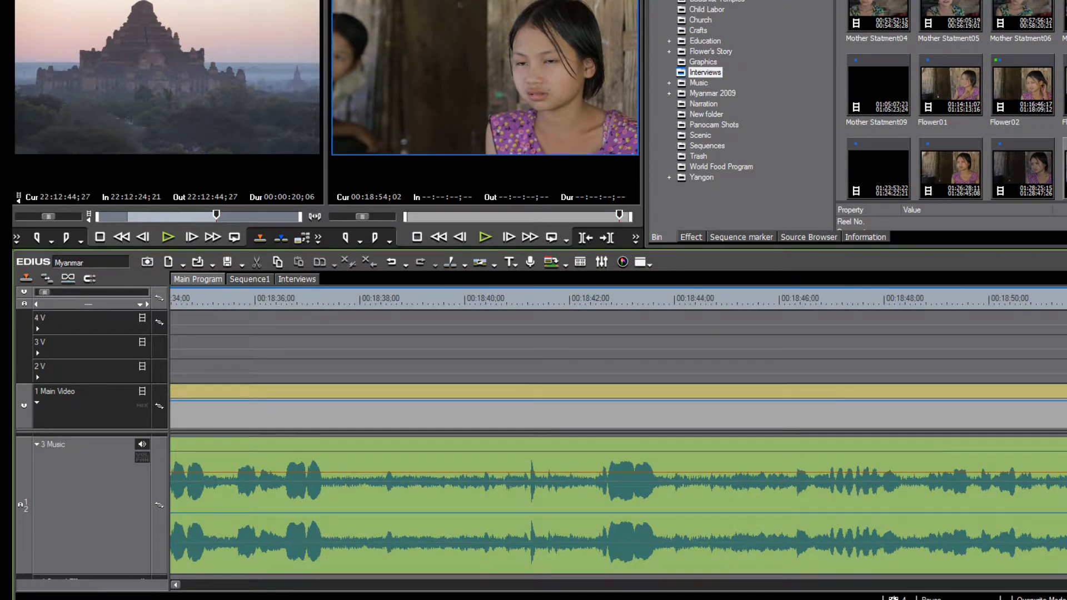
drag(1066, 298, 1066, 298)
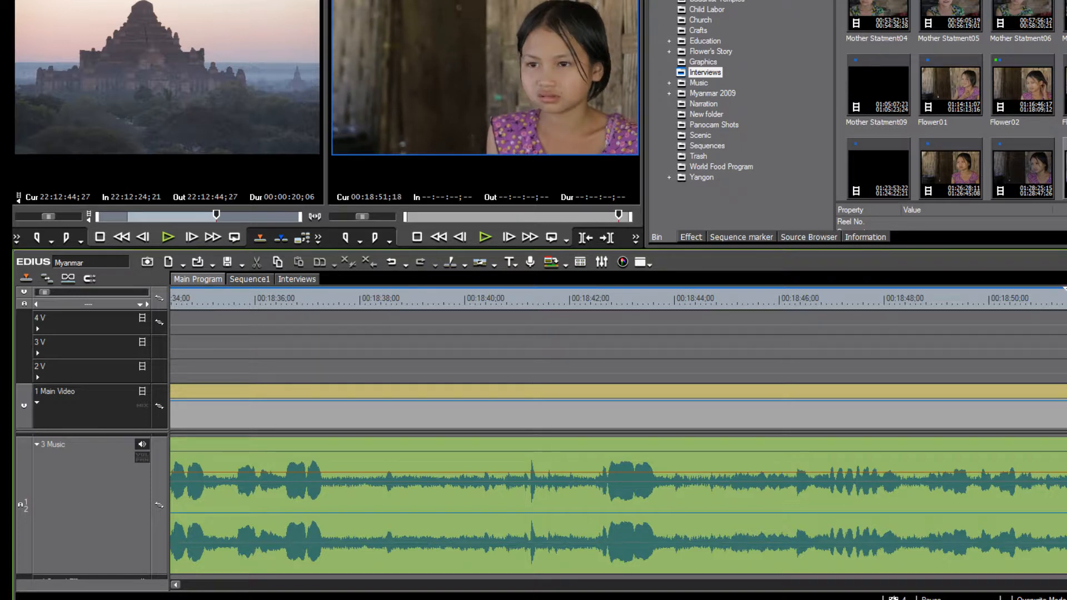
mouse_move(1066, 328)
mouse_down()
mouse_move(1031, 326)
mouse_move(1064, 327)
mouse_move(1053, 327)
mouse_up()
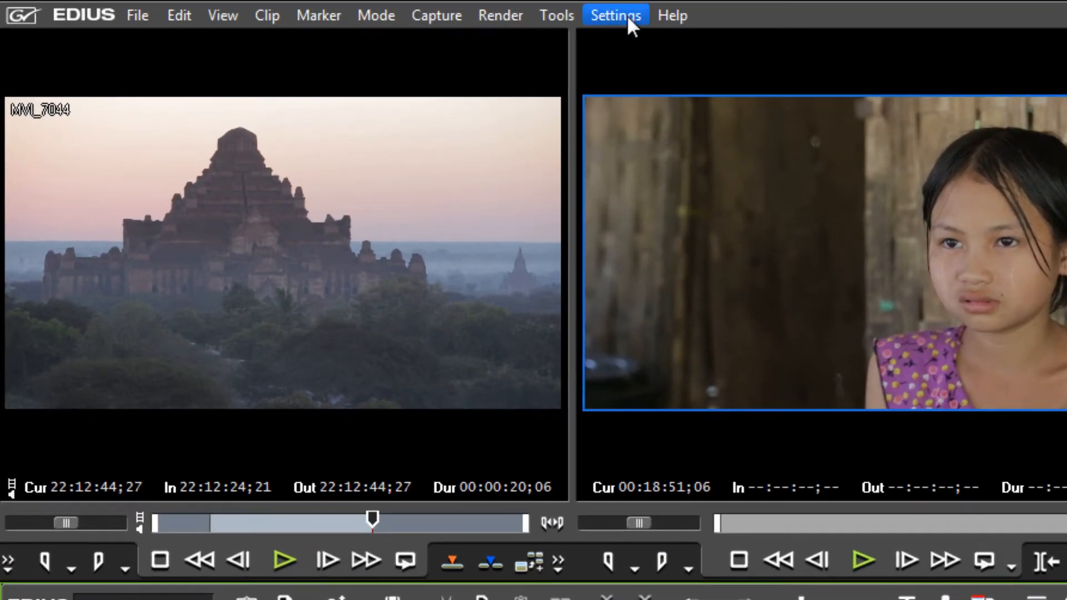
- In User Settings > Application > Timeline, set the waveform scale to Linear (%) and apply
click(627, 15)
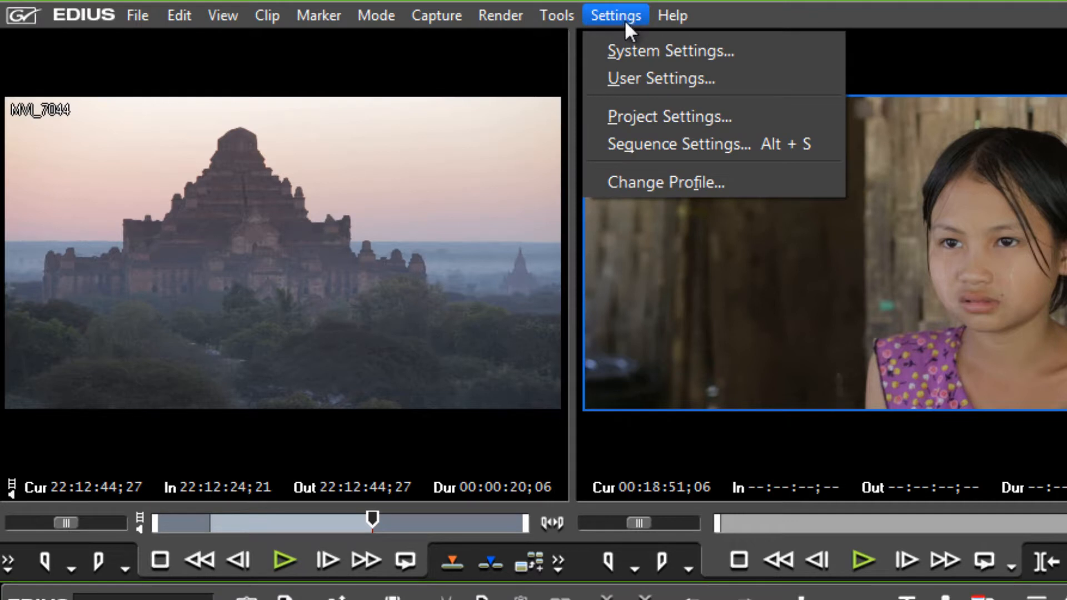
click(640, 78)
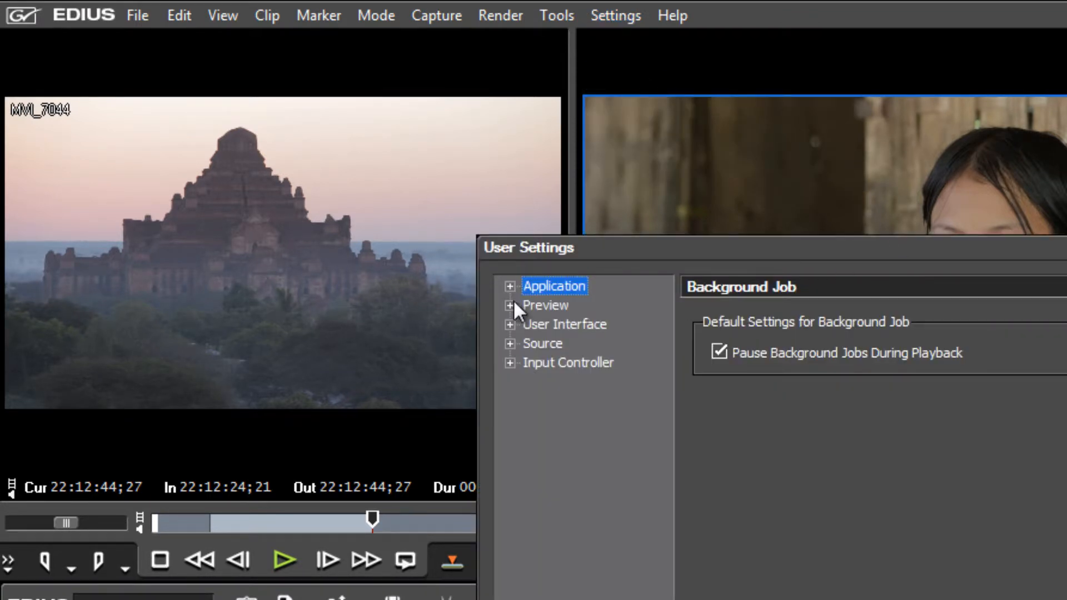
click(510, 286)
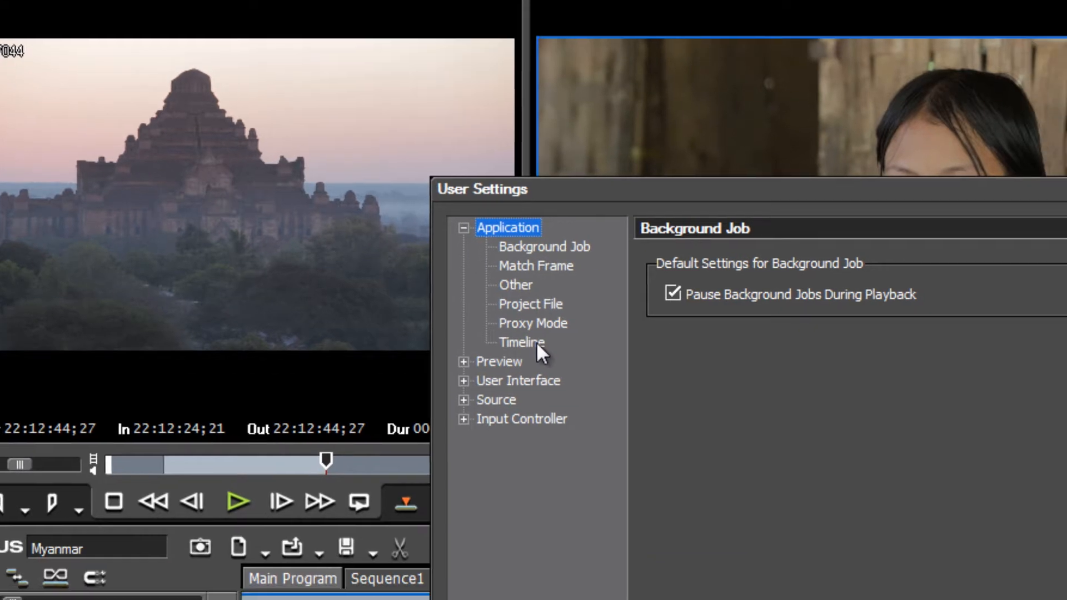
click(568, 400)
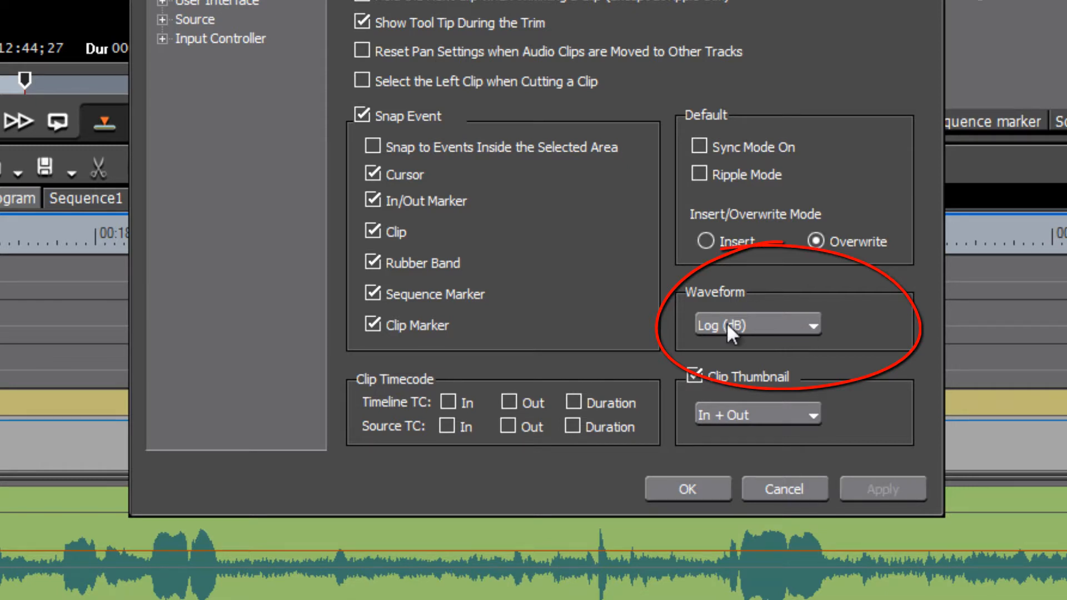
click(812, 326)
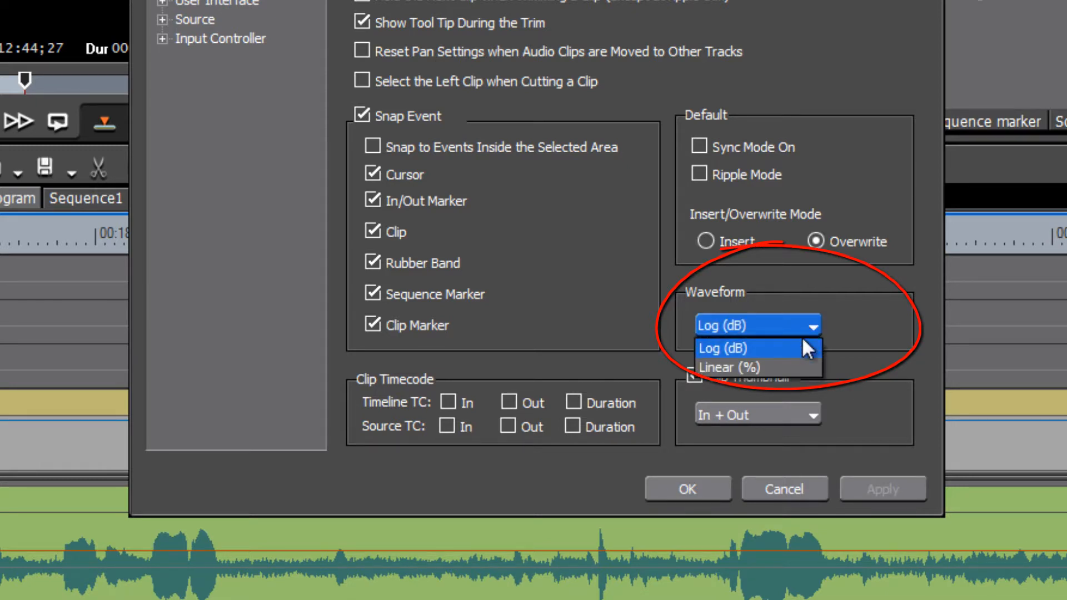
click(782, 368)
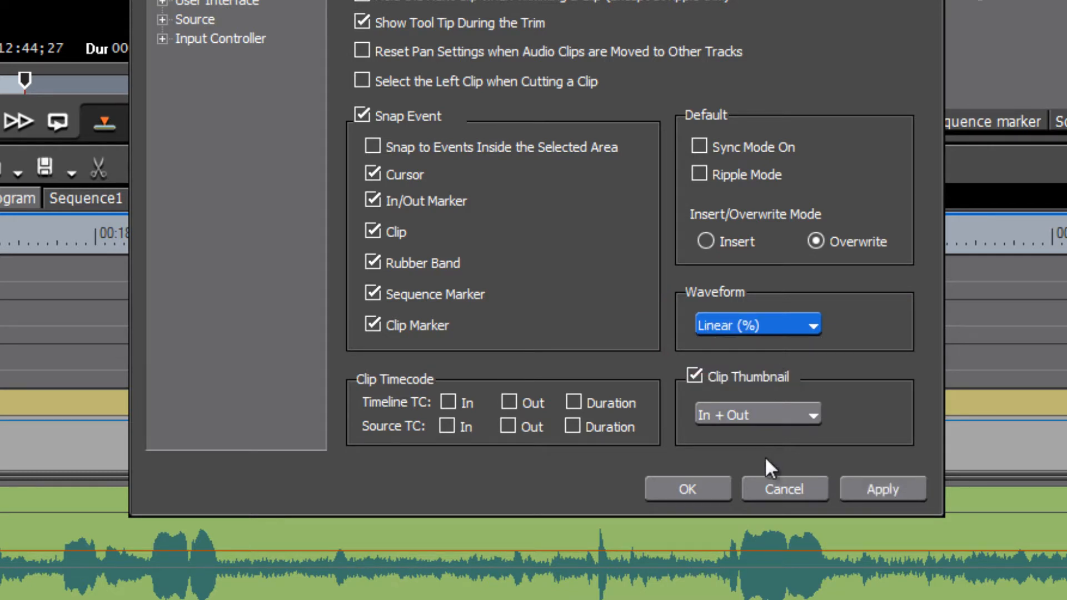
click(884, 489)
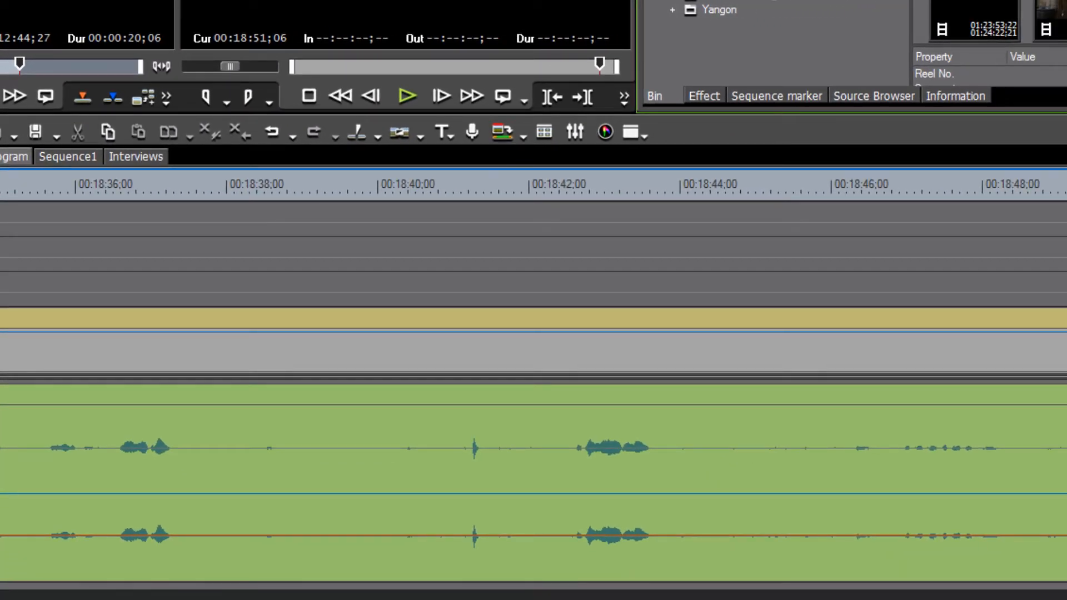
- Play a few seconds near 00:18:51, return to 00:18:51;14, and reopen User Settings
drag(1064, 184, 1065, 184)
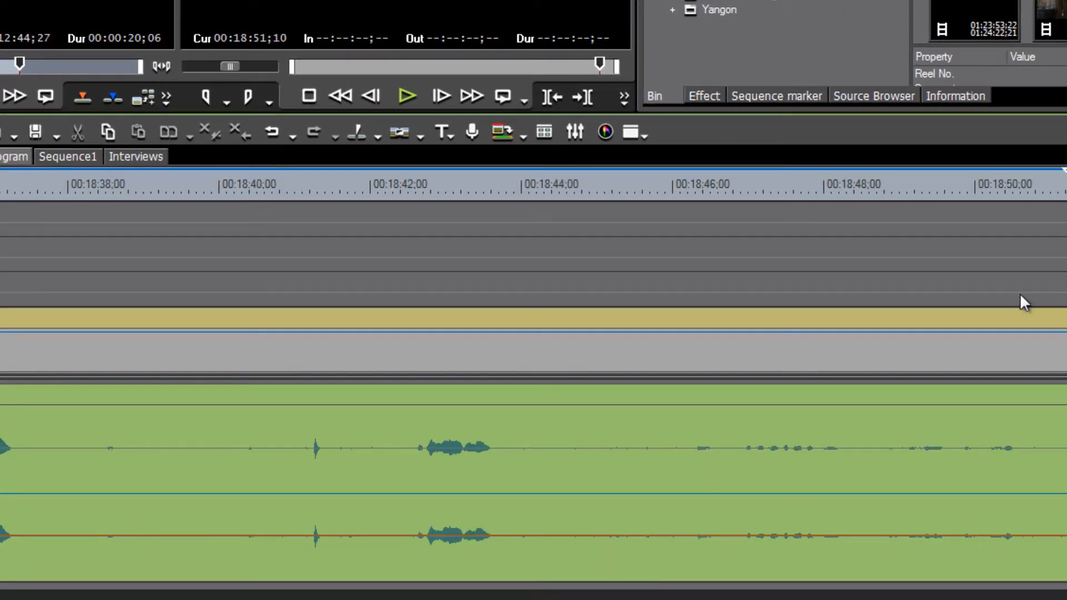
drag(1021, 294, 947, 367)
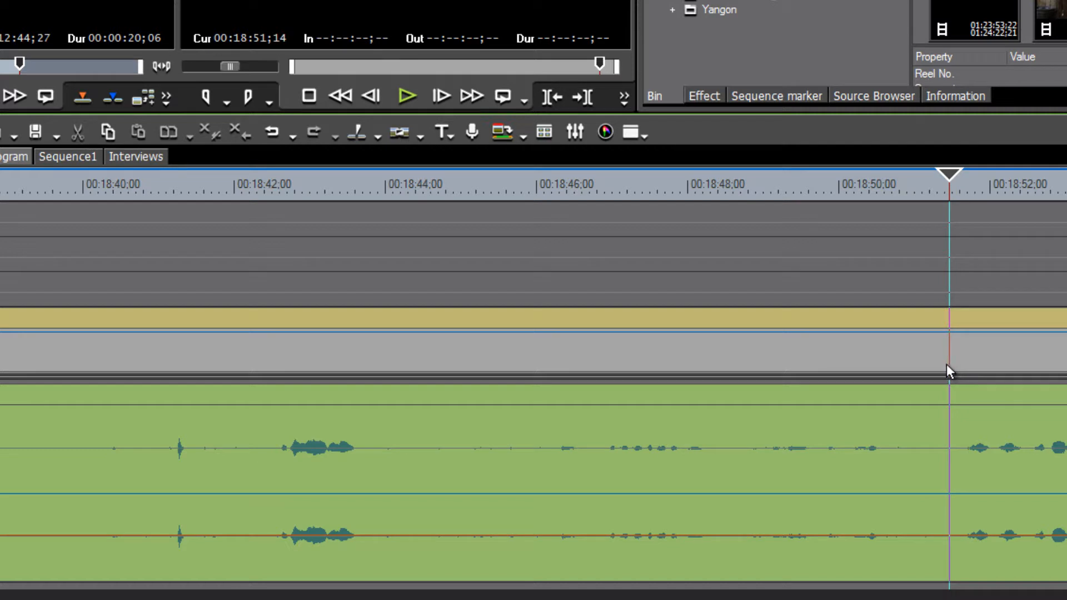
key(space)
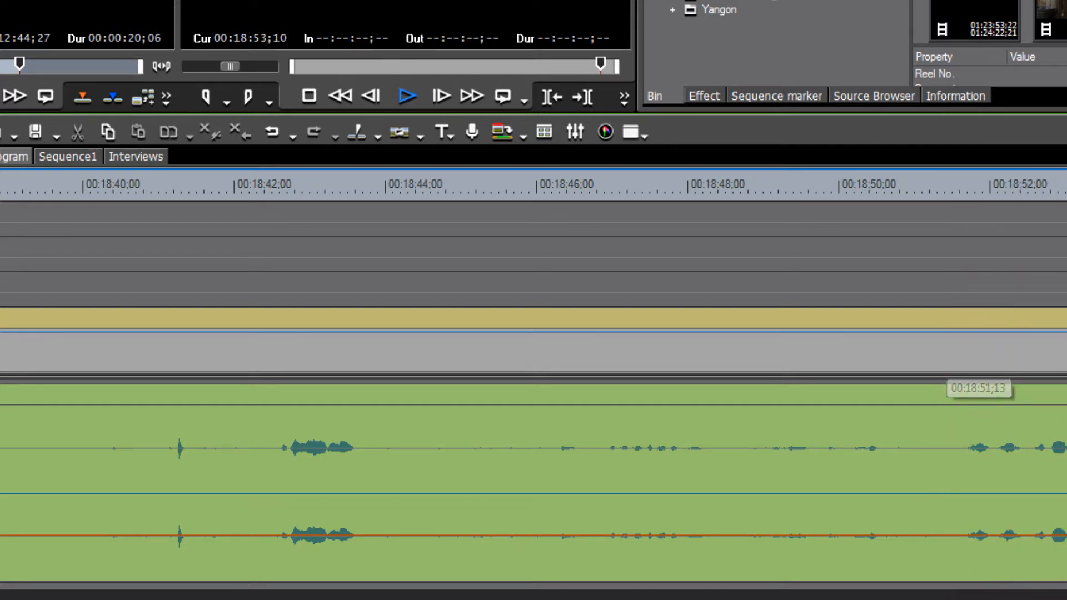
key(space)
drag(1022, 195, 949, 230)
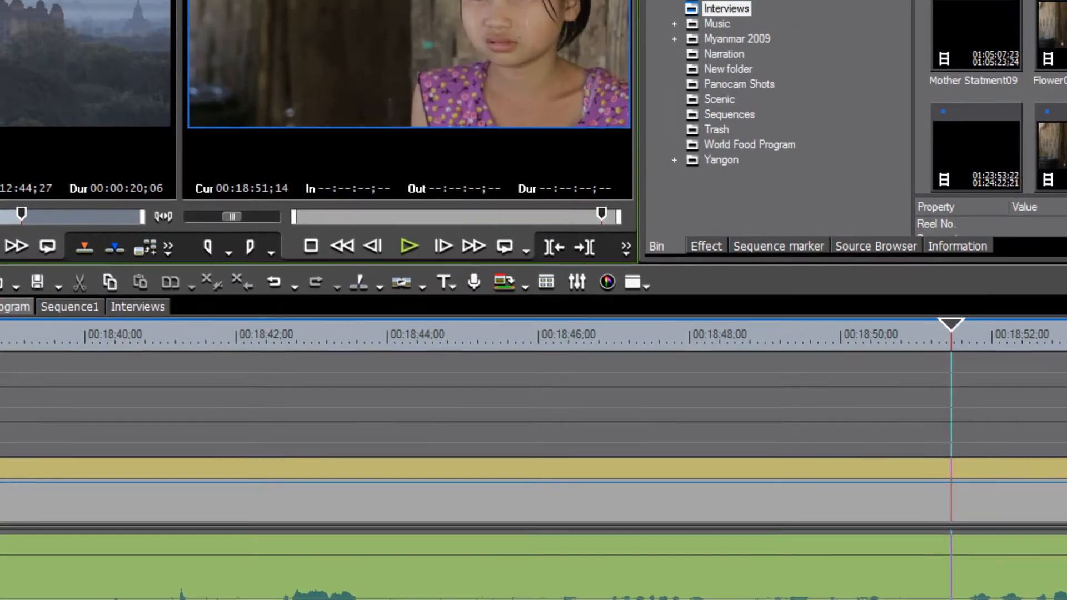
click(217, 12)
click(239, 58)
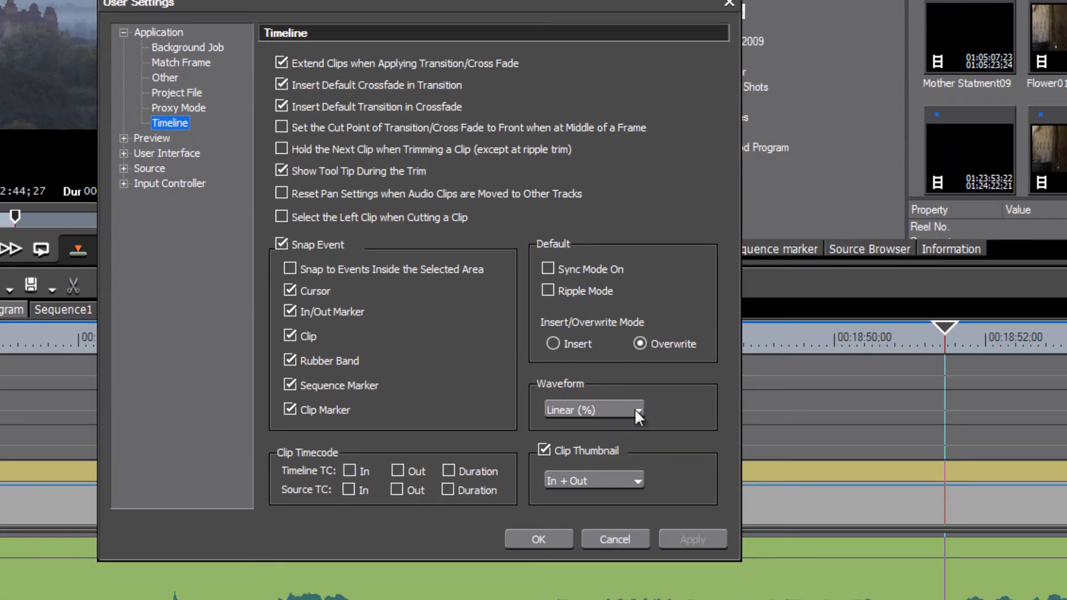
- Switch the timeline waveform scale back to Log (dB) and close the settings
click(637, 429)
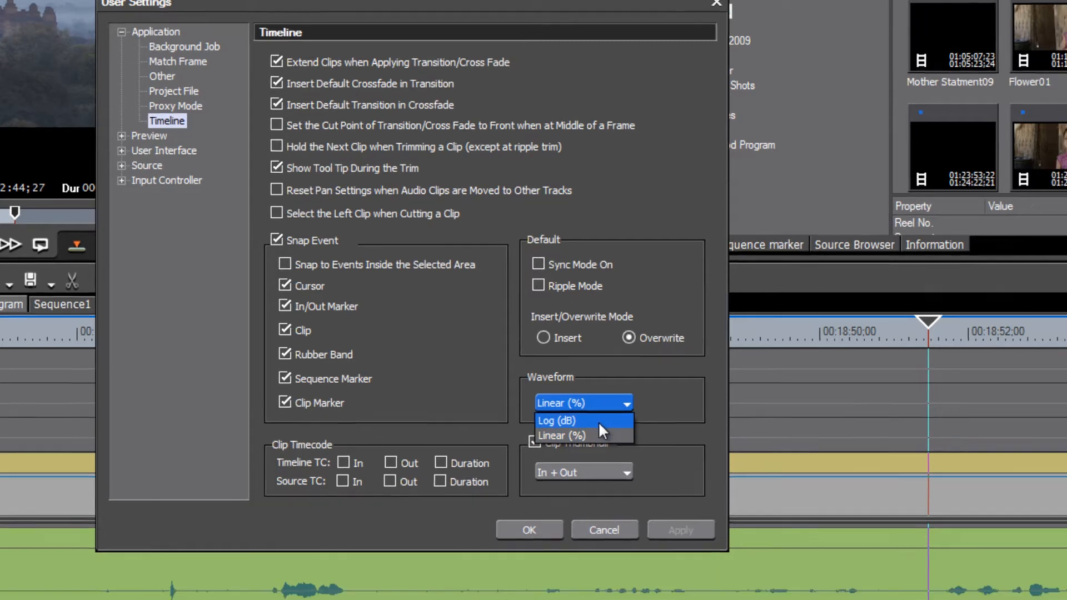
click(597, 443)
click(614, 485)
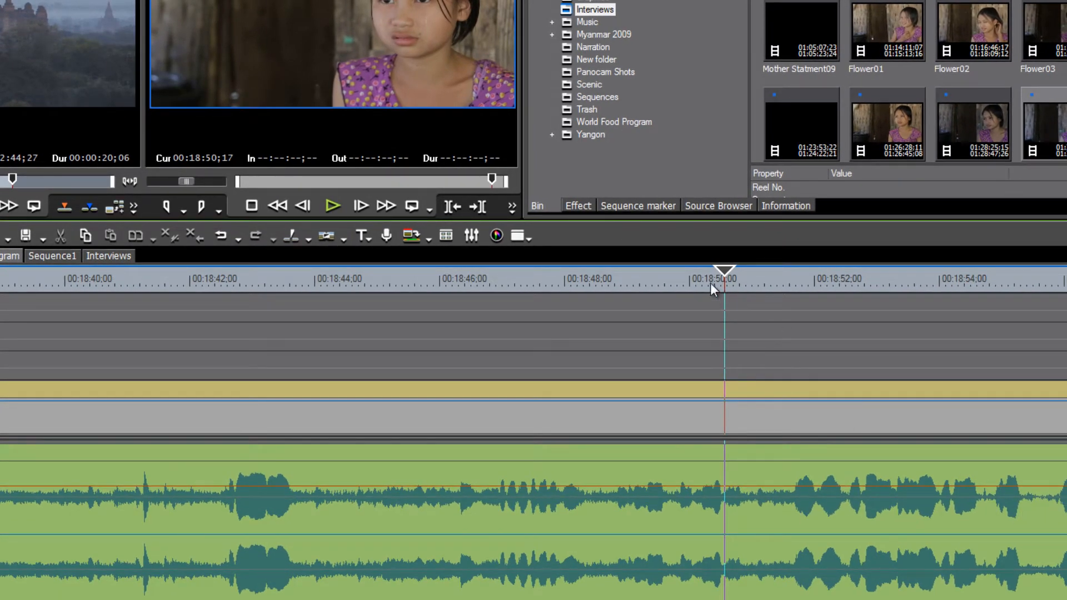
- Put the playhead at 00:18:51;14 and drag the Main Video track's lower border up to shorten it
drag(727, 277, 781, 287)
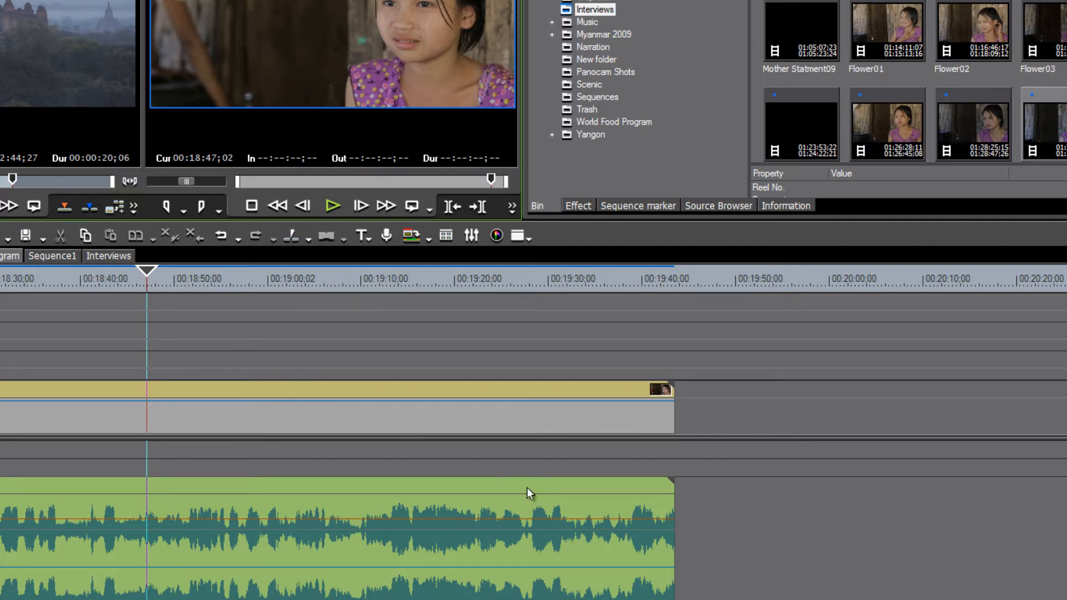
scroll(534, 520, down, 3)
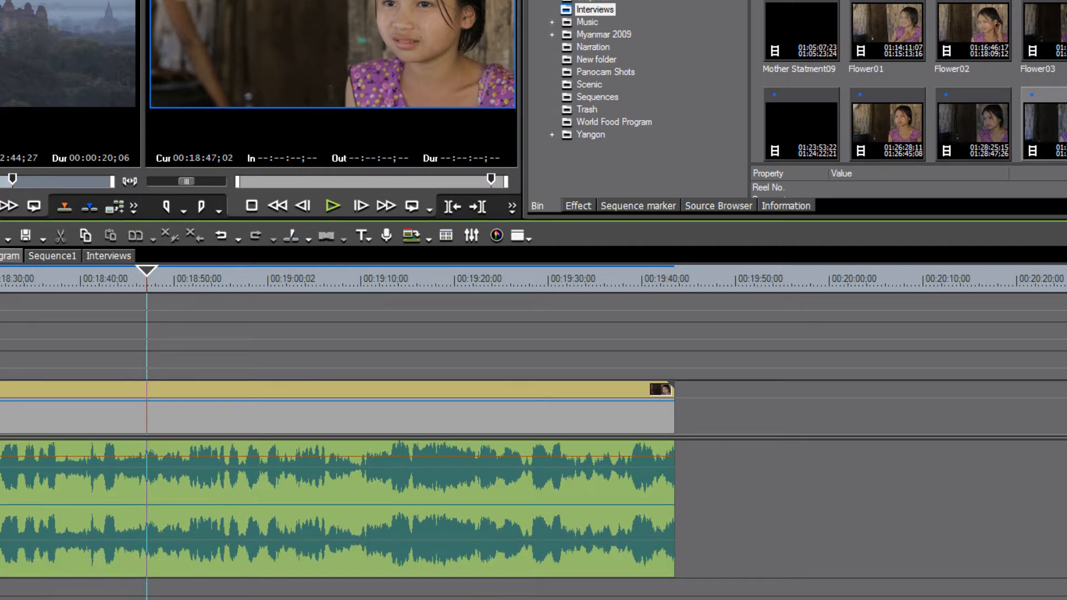
scroll(533, 520, up, 3)
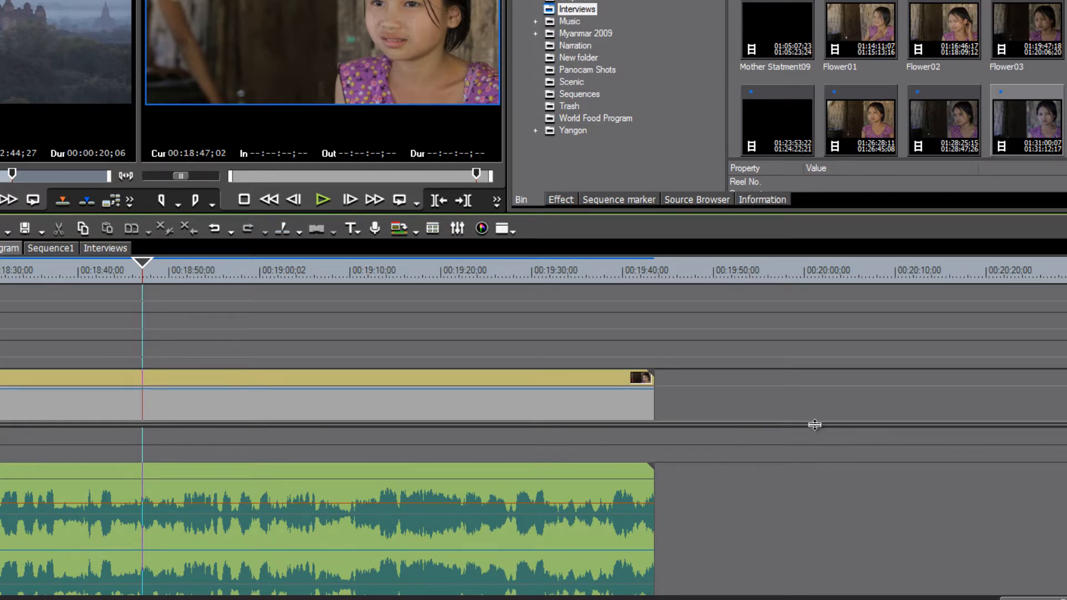
drag(814, 426, 815, 425)
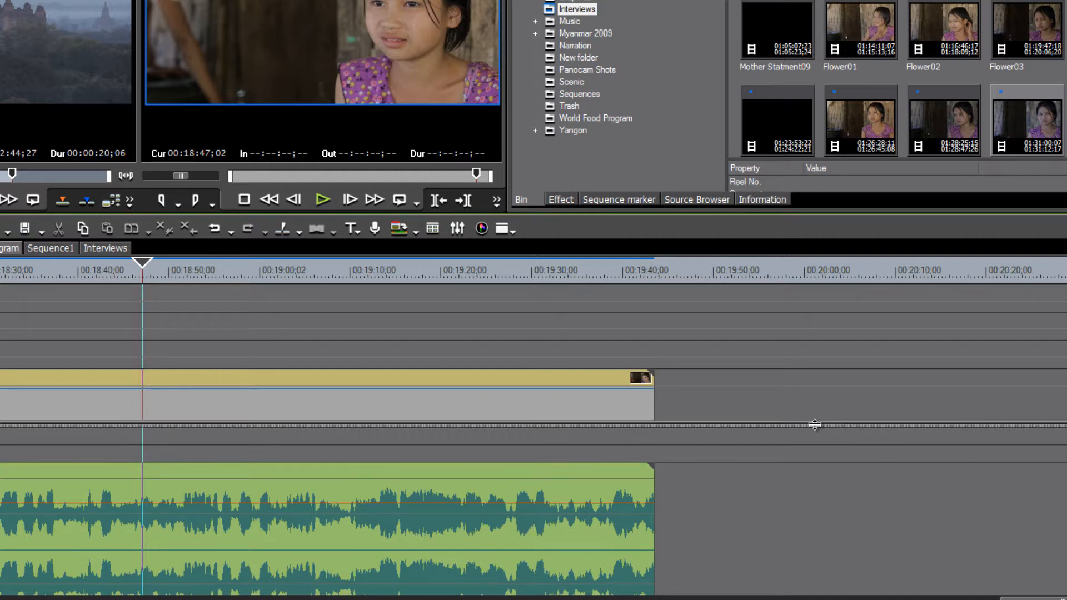
drag(815, 425, 815, 349)
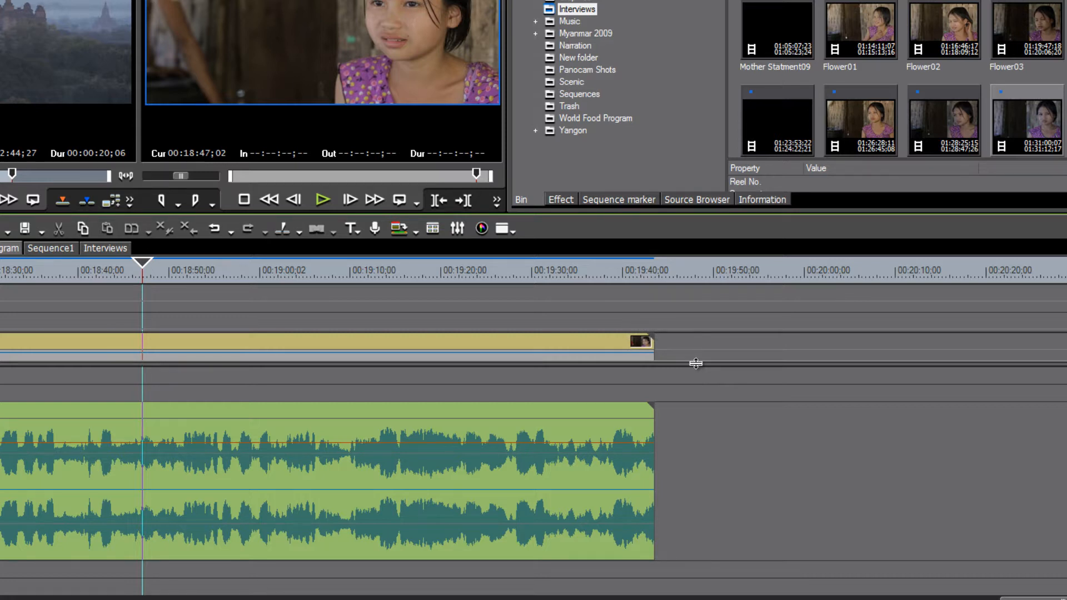
- Stretch the Main Video track taller, then shrink it back to a shorter height
drag(696, 363, 696, 500)
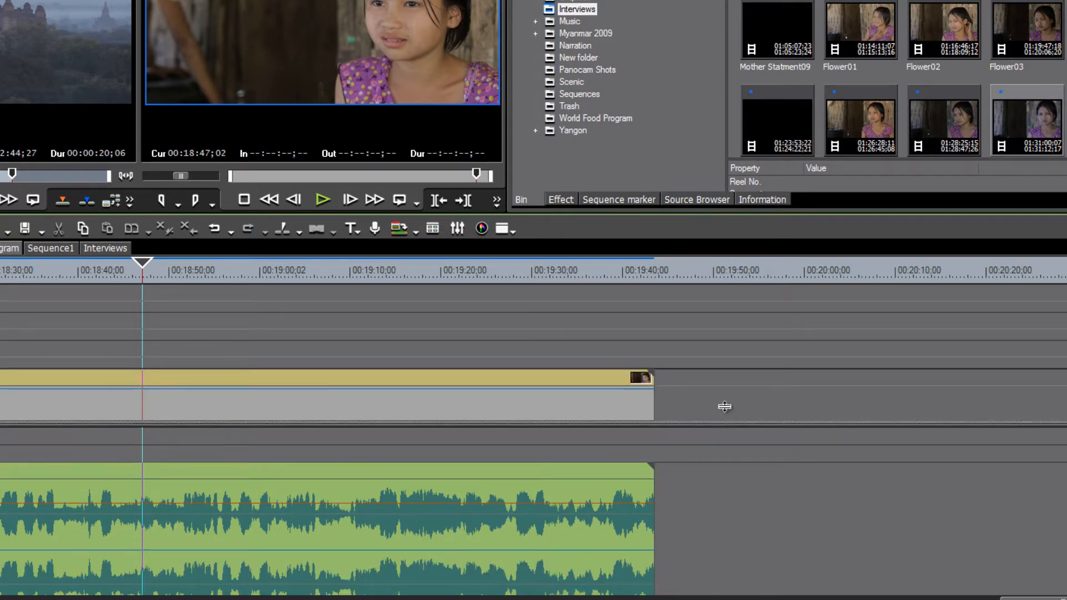
drag(724, 407, 725, 322)
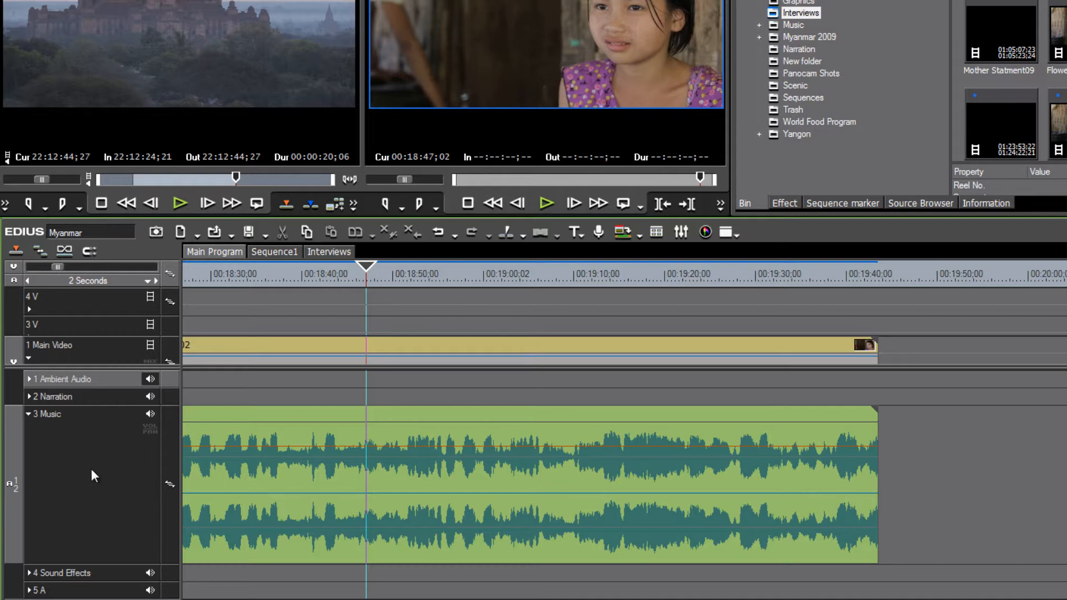
- Set the Music track height to High, then drag its border to a compact height
right_click(92, 471)
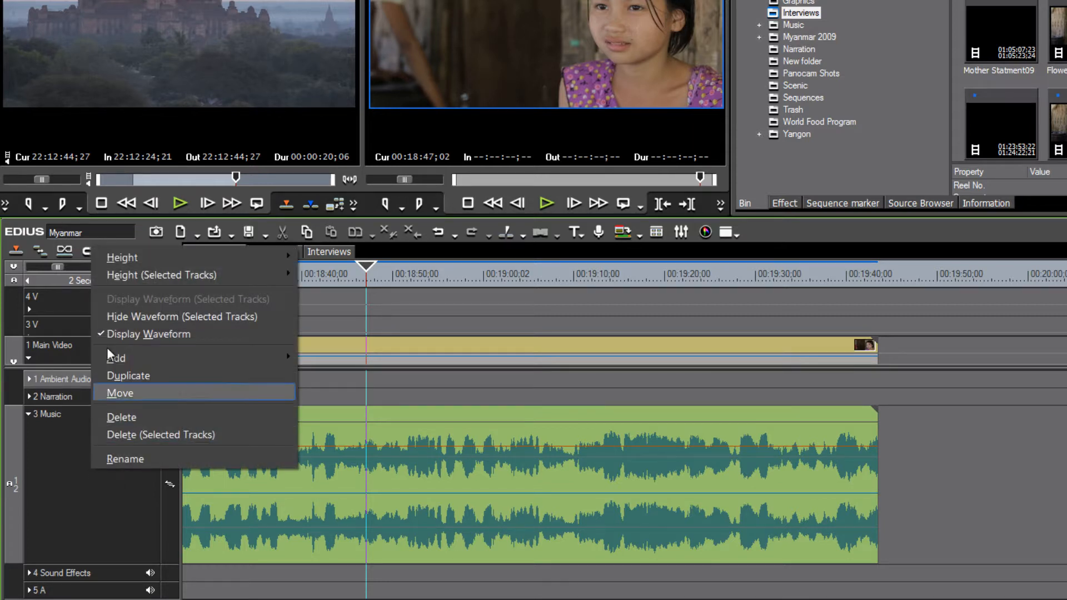
mouse_move(152, 258)
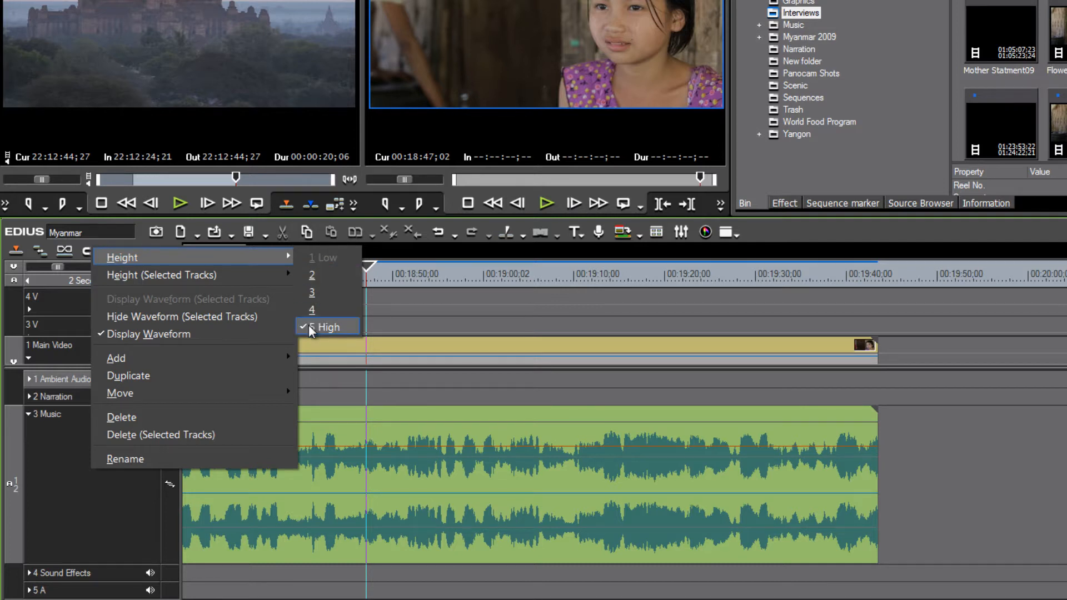
click(77, 500)
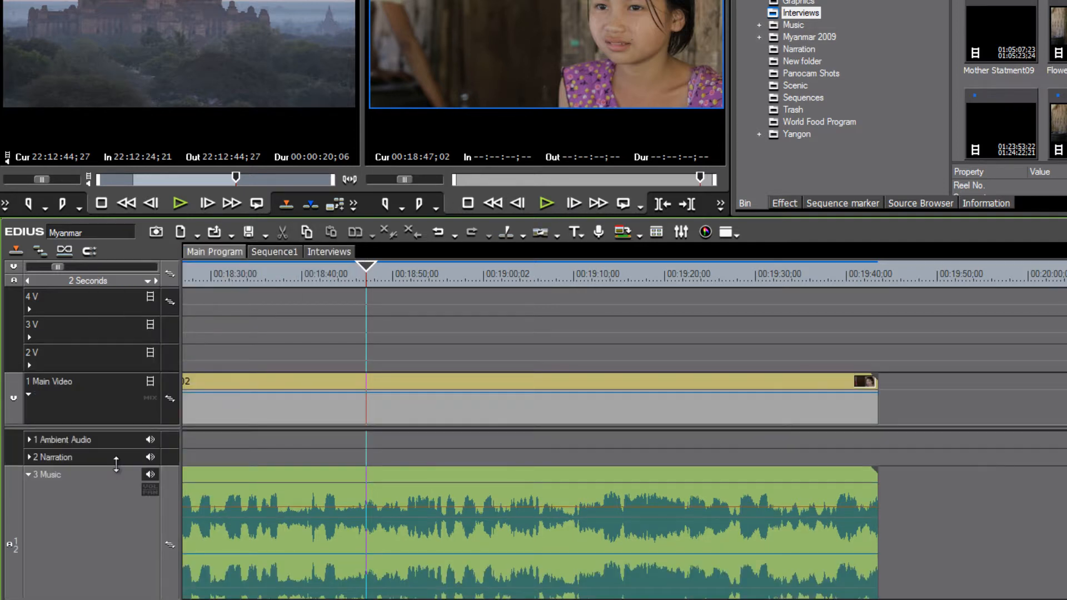
drag(116, 465, 125, 505)
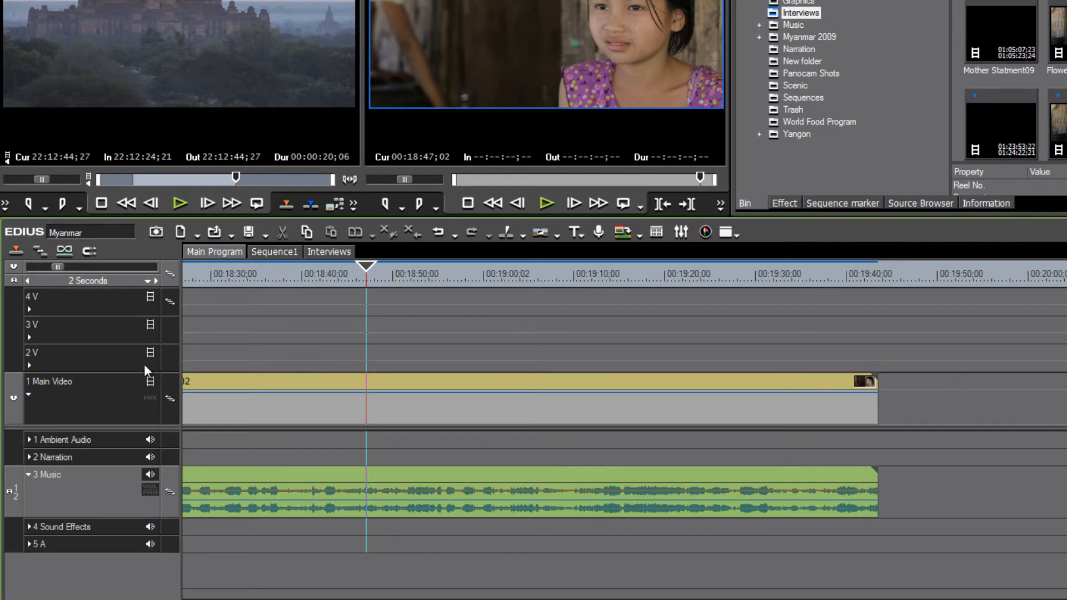
- Enlarge the Main Video track to show thumbnails and set the playhead to 00:18:25;04
drag(133, 374, 133, 323)
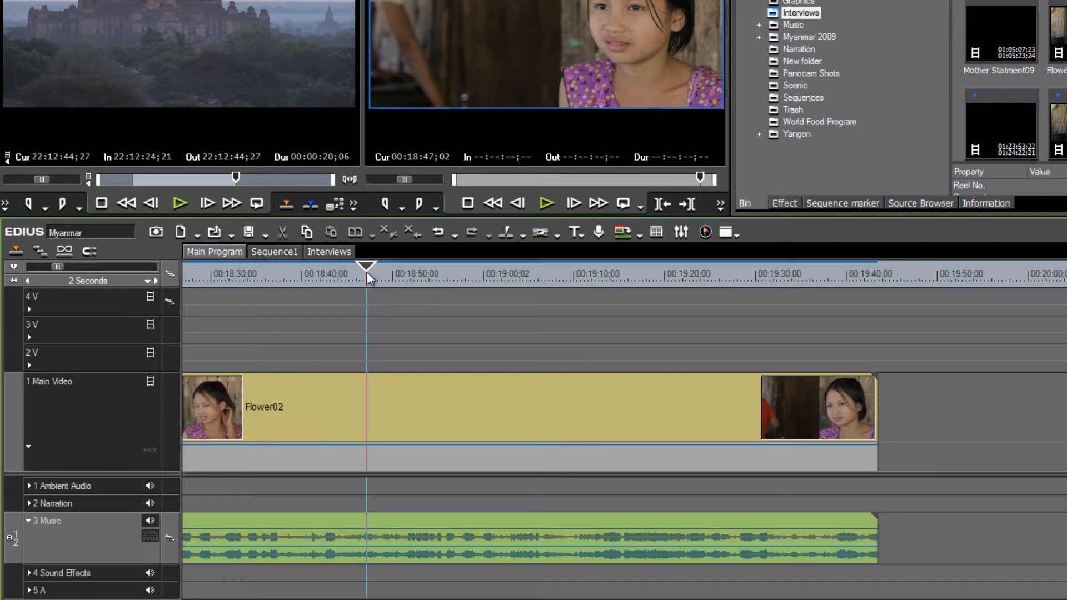
drag(365, 271, 418, 333)
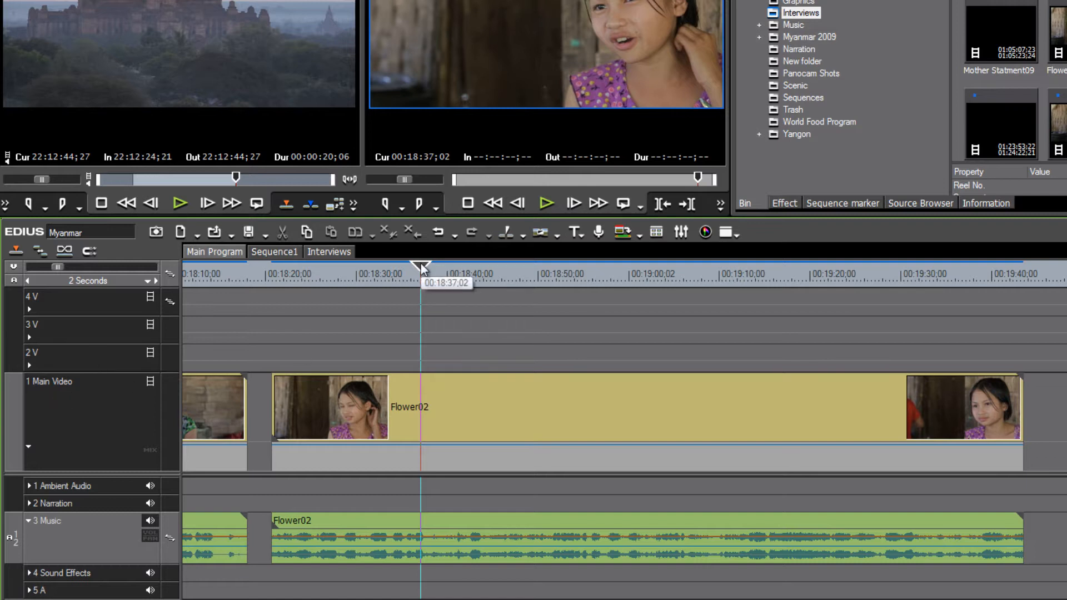
click(326, 274)
drag(326, 273, 312, 320)
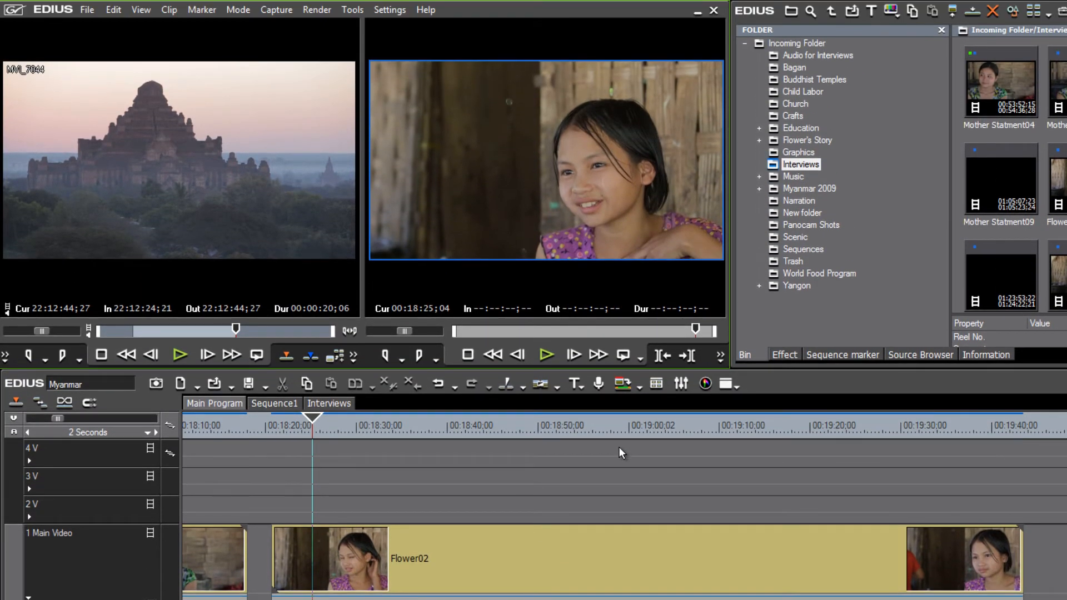
- Change the Timeline Clip Thumbnail option in User Settings from In + Out to All
click(382, 9)
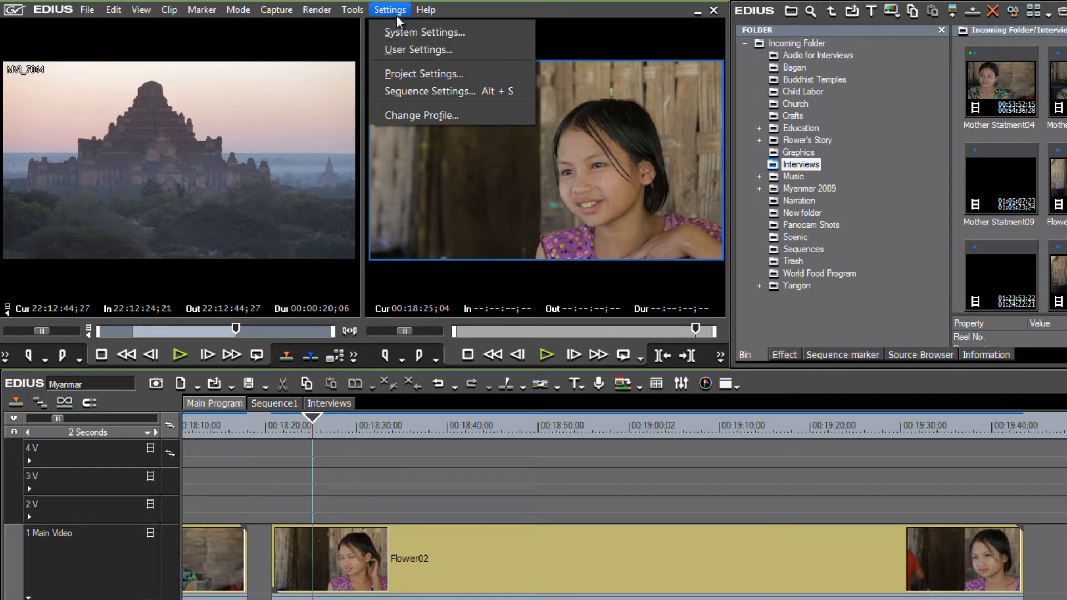
click(423, 51)
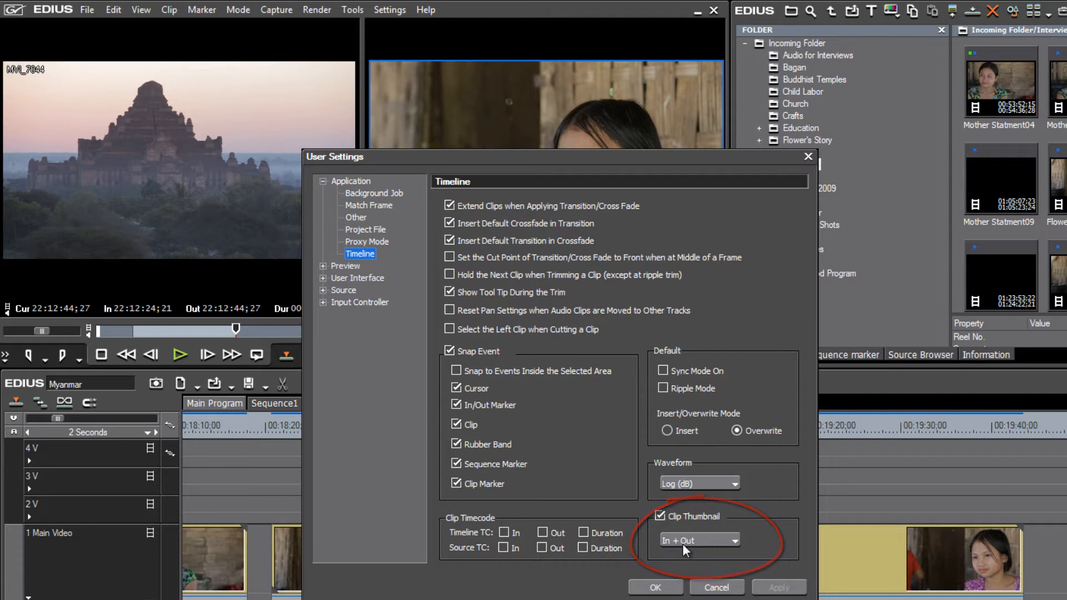
click(735, 542)
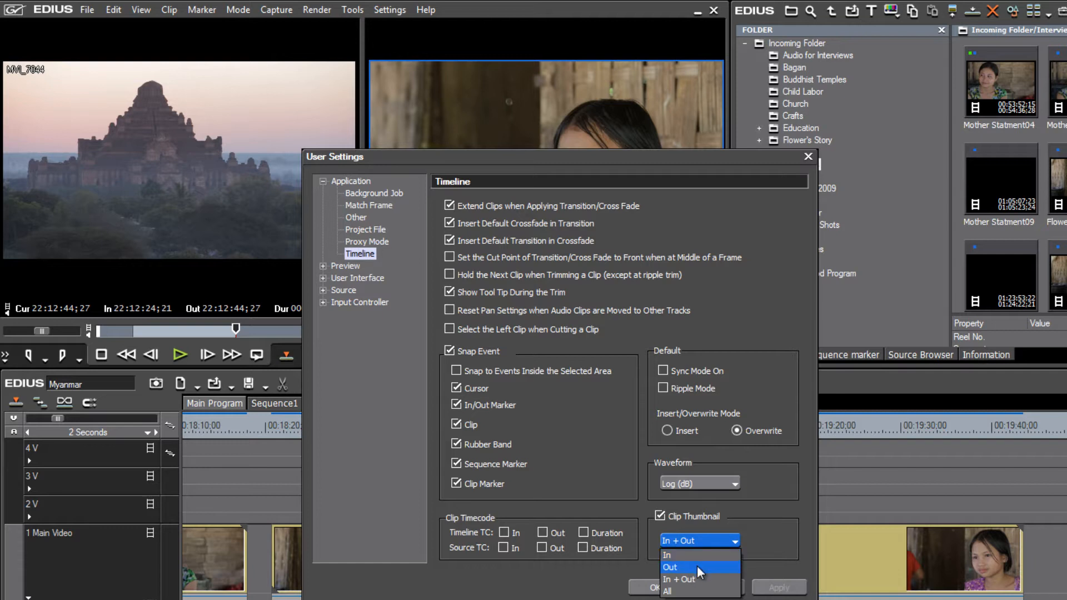
click(675, 591)
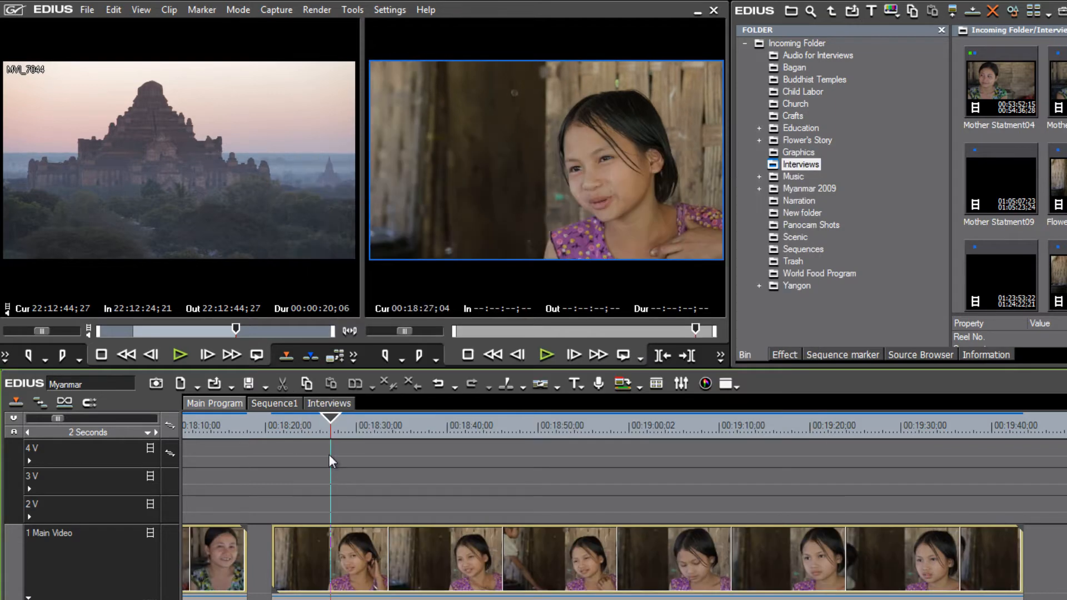
- Scrub through Flower02, park the playhead at 00:19:01;19, and zoom to check the thumbnails
drag(329, 455, 967, 524)
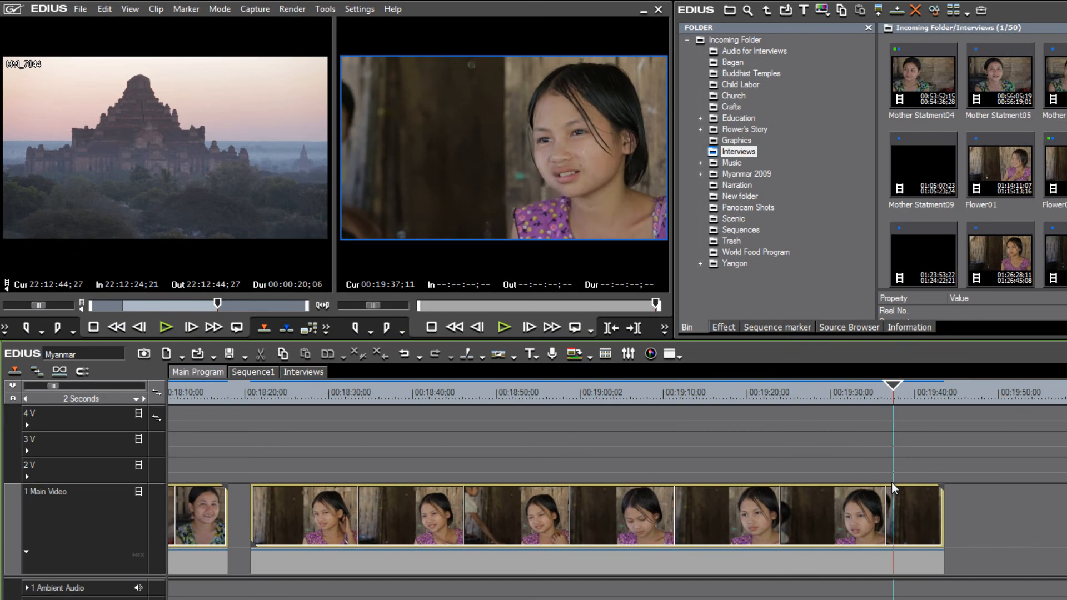
drag(892, 488, 592, 487)
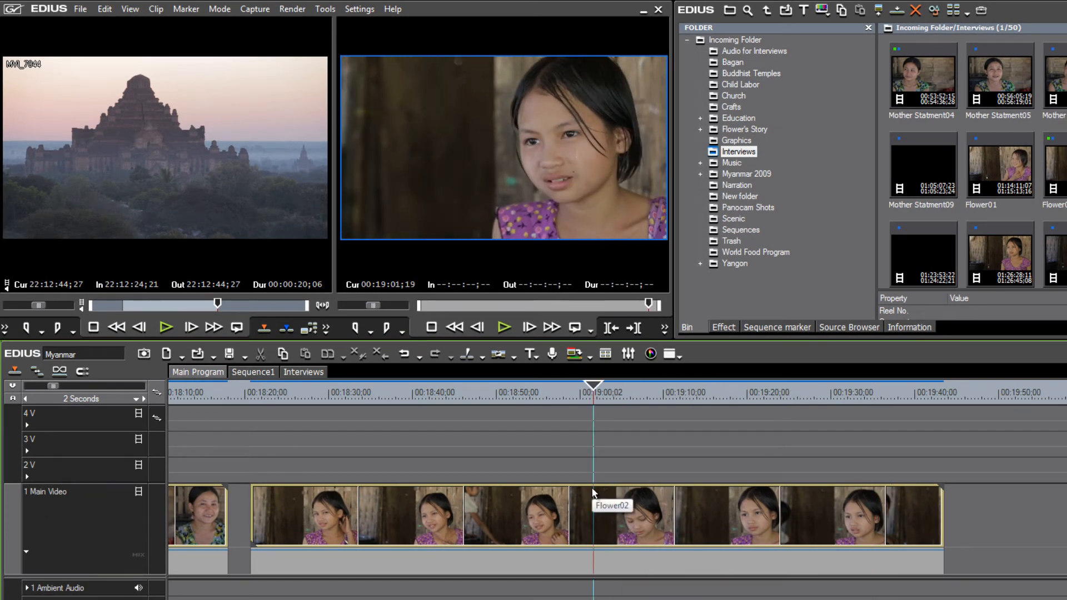
scroll(593, 492, up, 3)
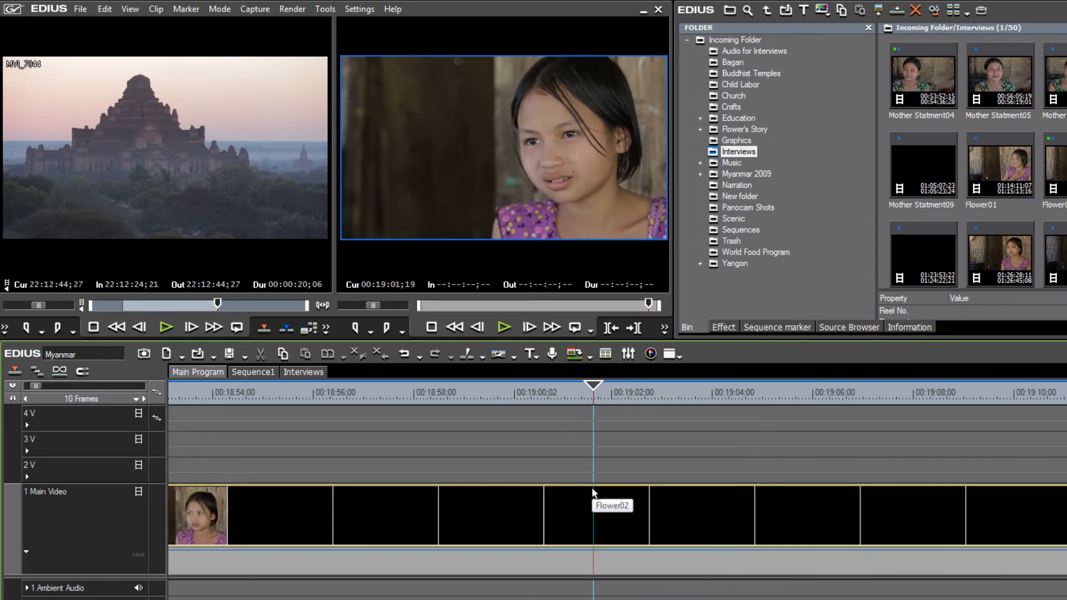
scroll(592, 492, up, 2)
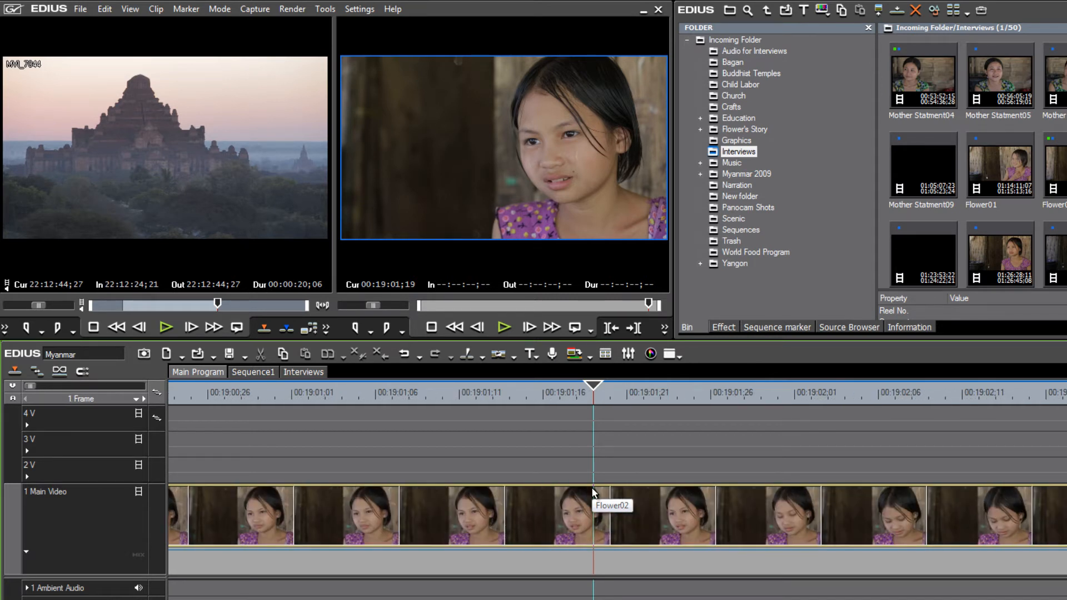
scroll(593, 492, down, 7)
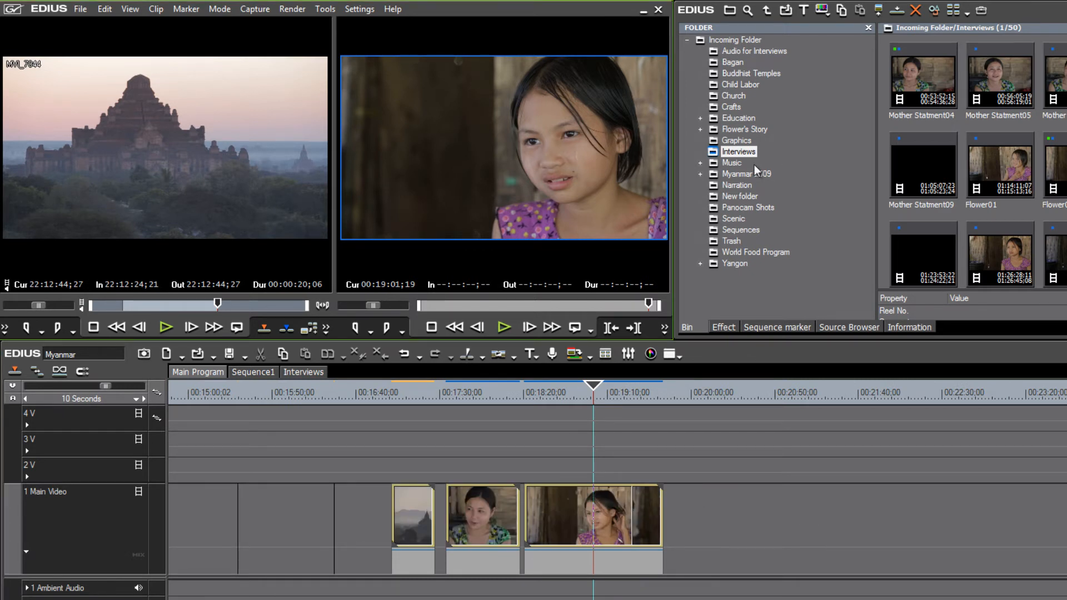
- Place MVI_3495 from Education › At Their Desk on 1 Main Video after Flower02
click(701, 118)
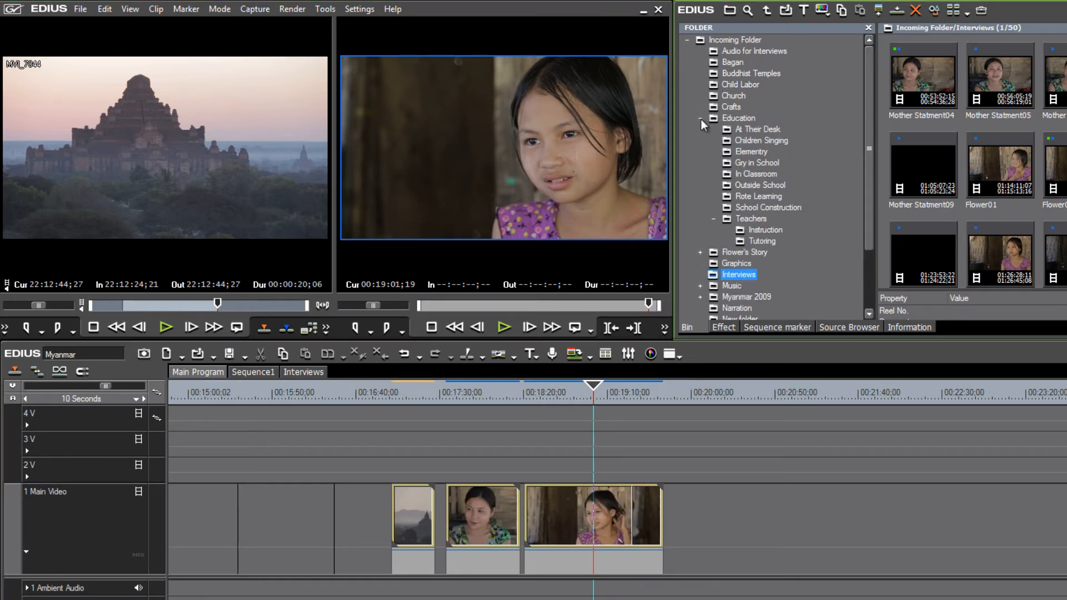
click(758, 130)
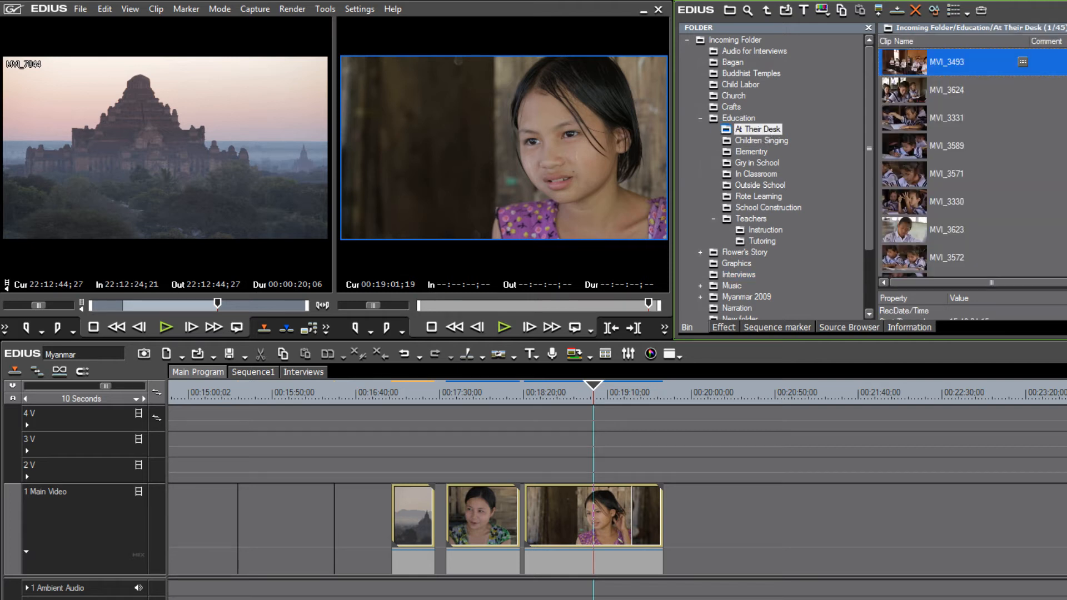
scroll(1039, 164, down, 5)
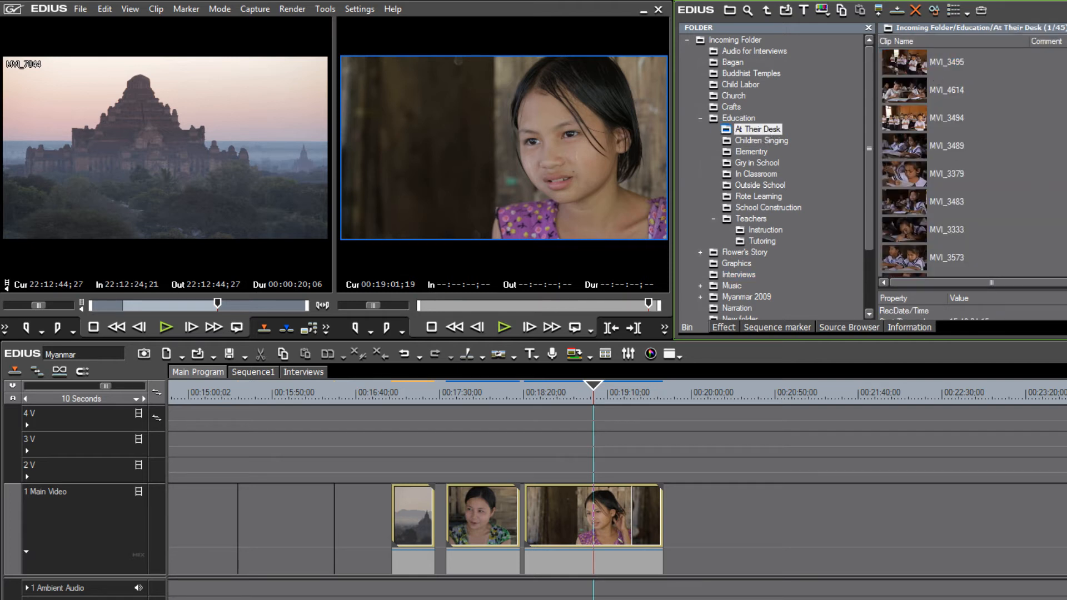
drag(907, 66, 702, 520)
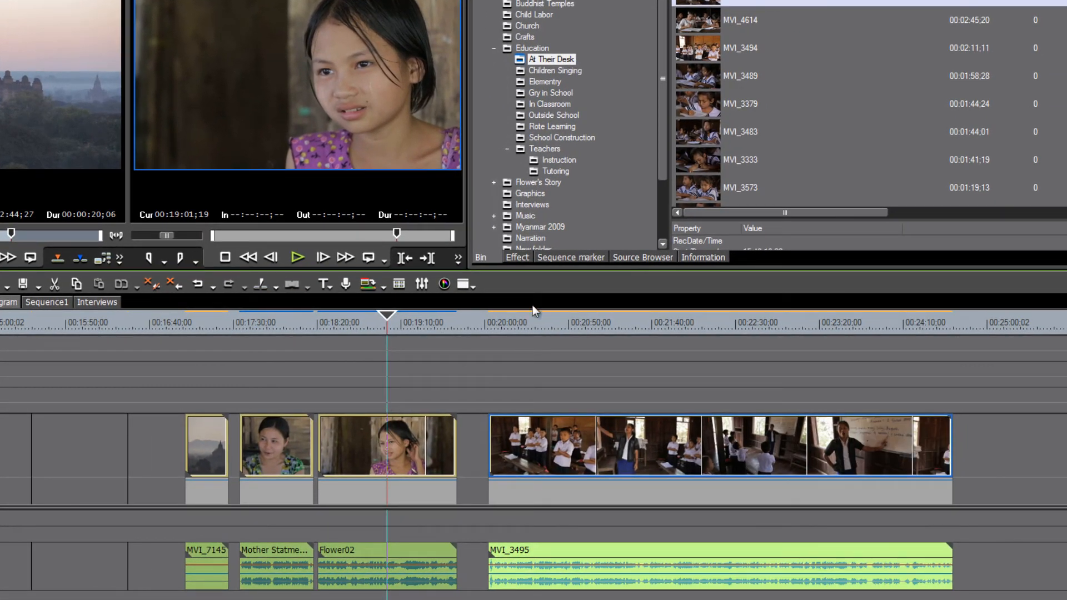
- Scrub into MVI_3495 around 00:20:30, zooming the timeline in and out
drag(532, 311, 537, 427)
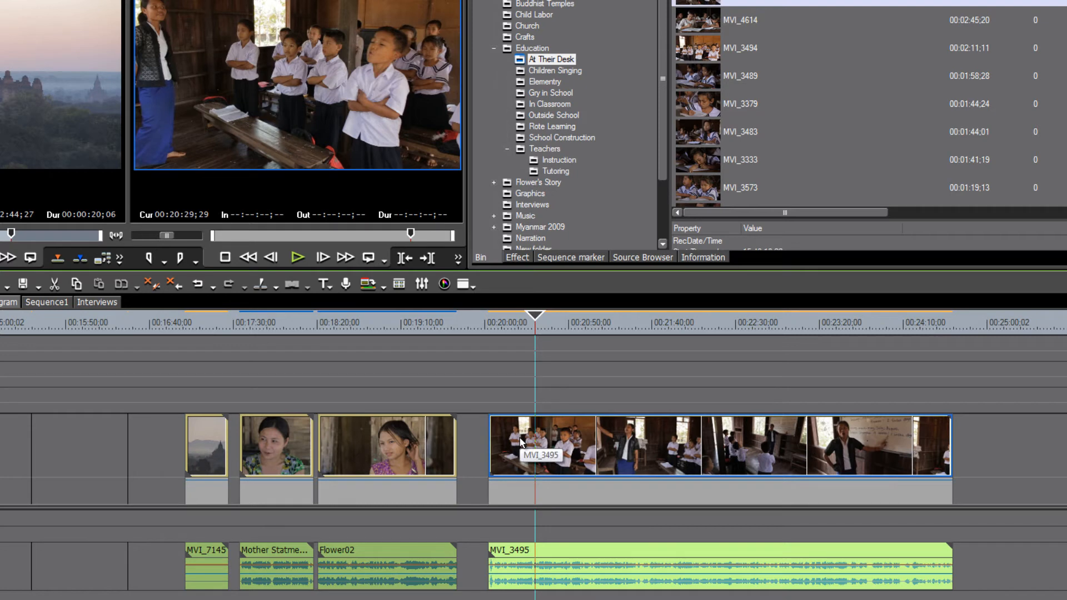
scroll(521, 442, up, 5)
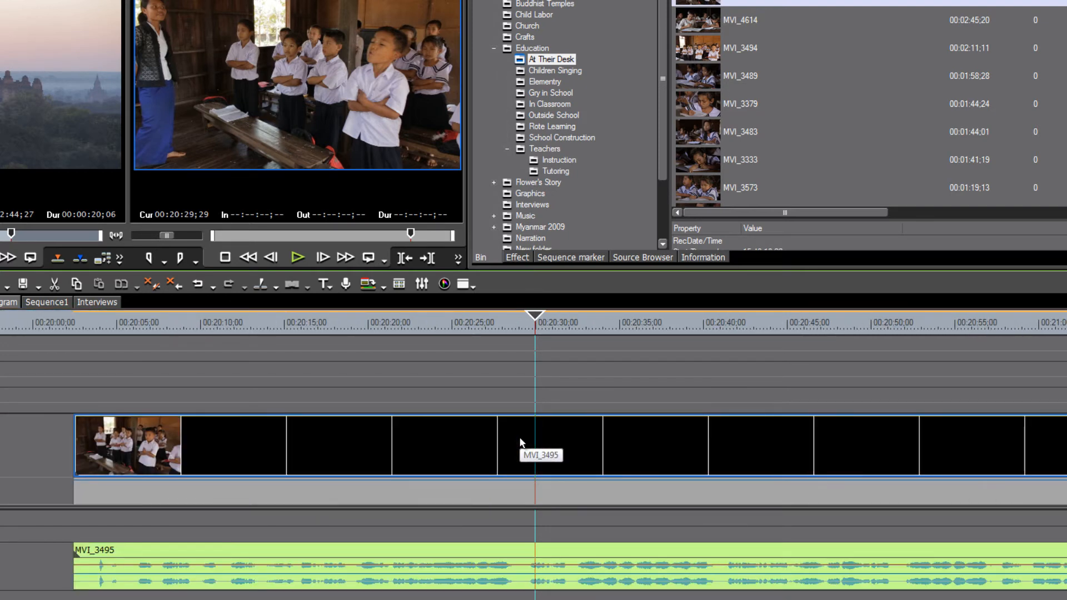
scroll(520, 442, up, 2)
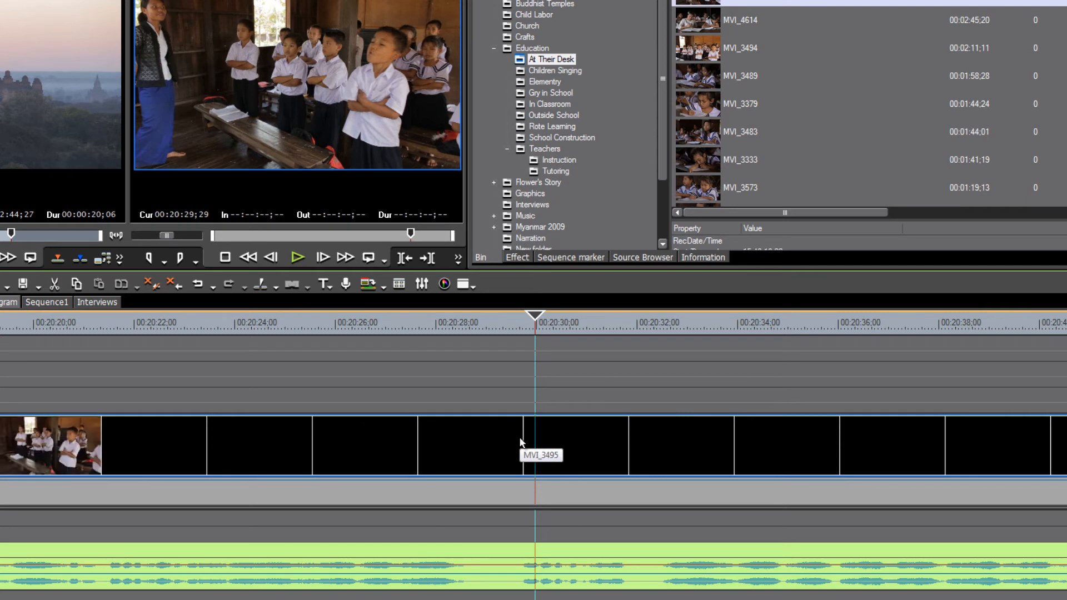
scroll(521, 442, up, 4)
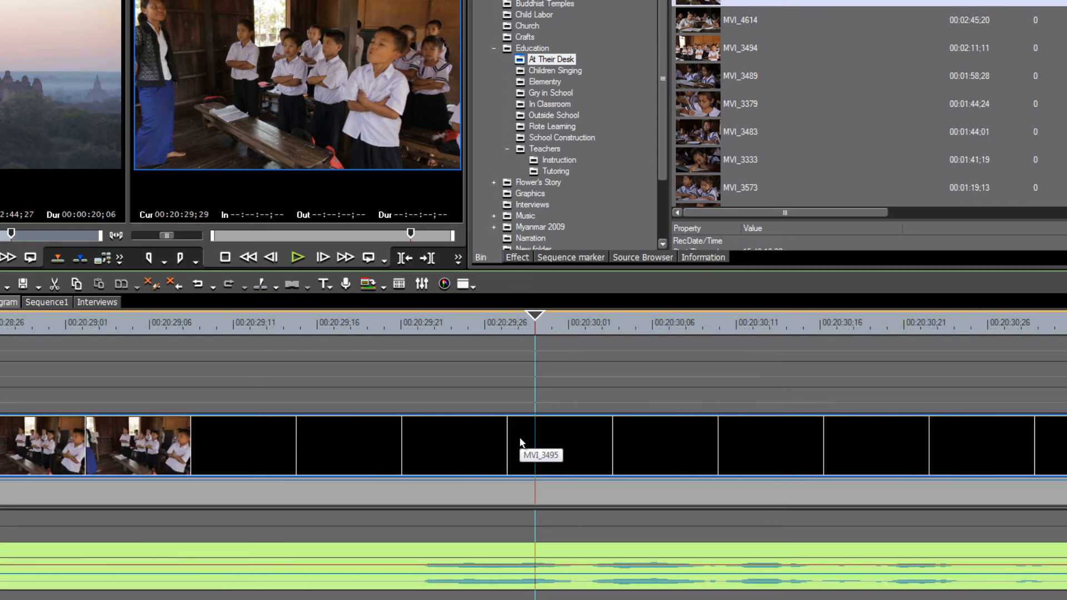
scroll(521, 442, down, 5)
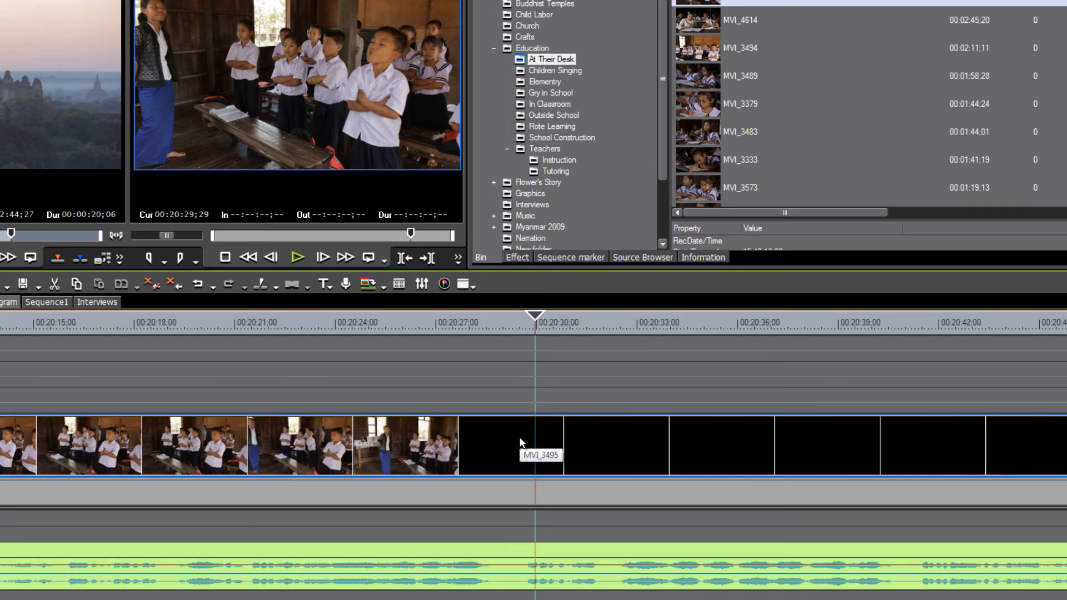
scroll(521, 442, down, 4)
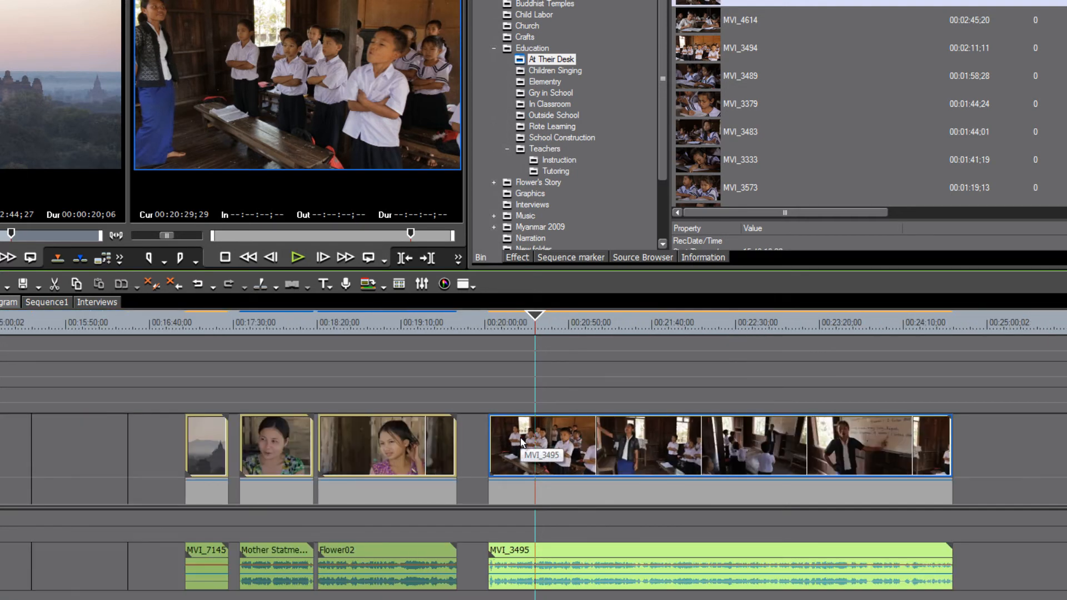
scroll(521, 442, down, 1)
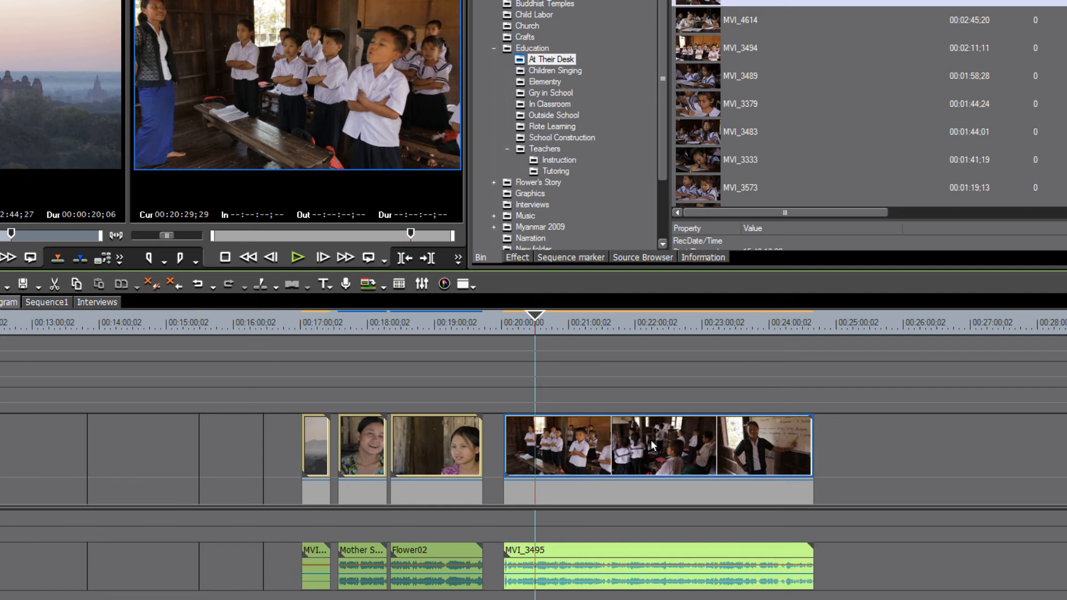
scroll(652, 439, up, 8)
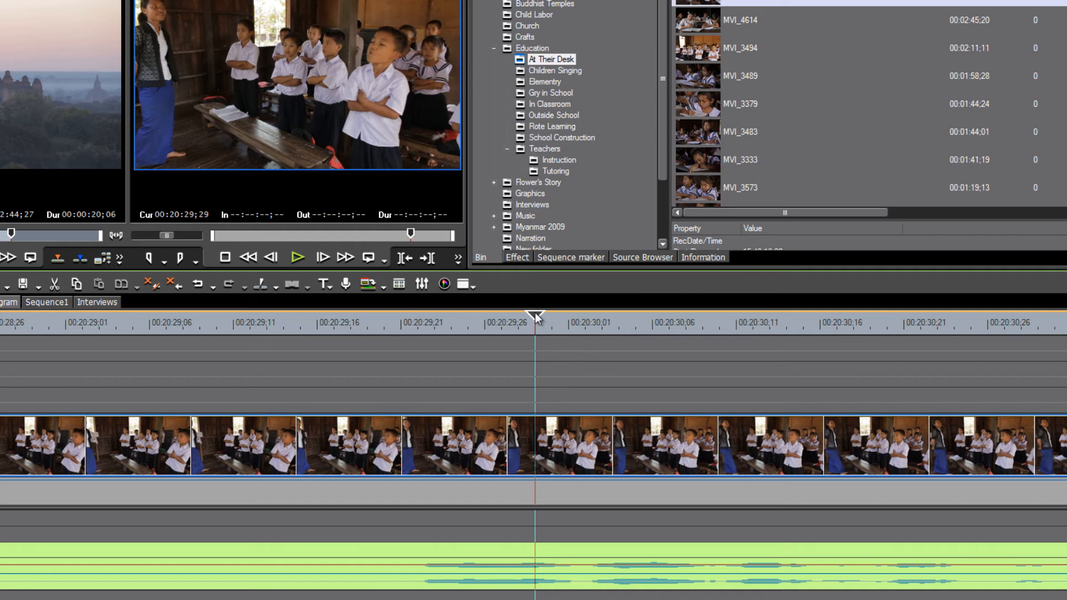
drag(535, 314, 375, 362)
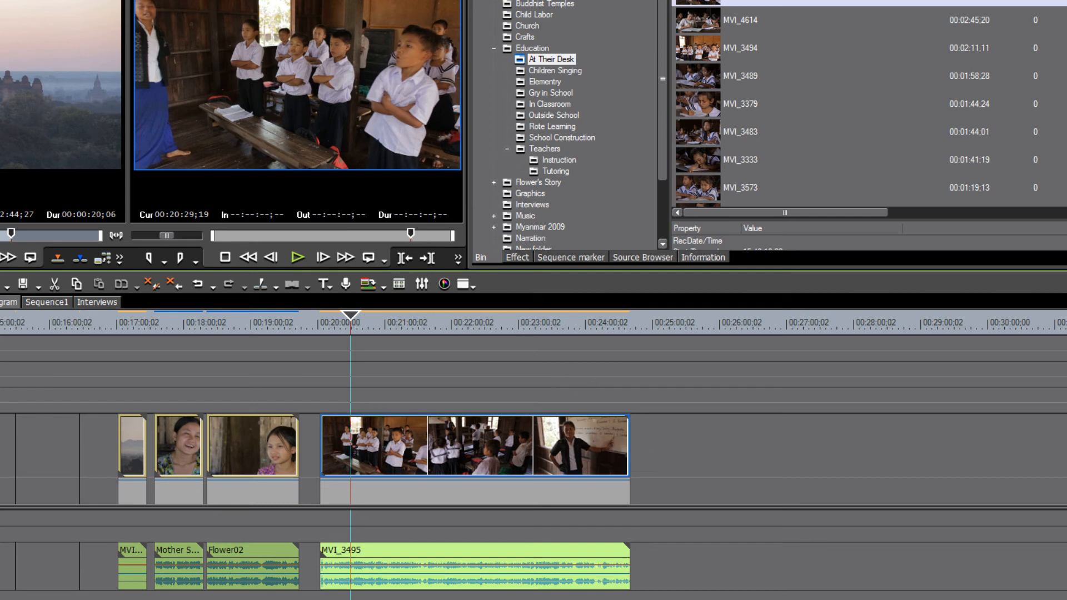
- Set Clip Thumbnail back to In + Out, then move the playhead to about 00:22:23 in MVI_3495
click(147, 0)
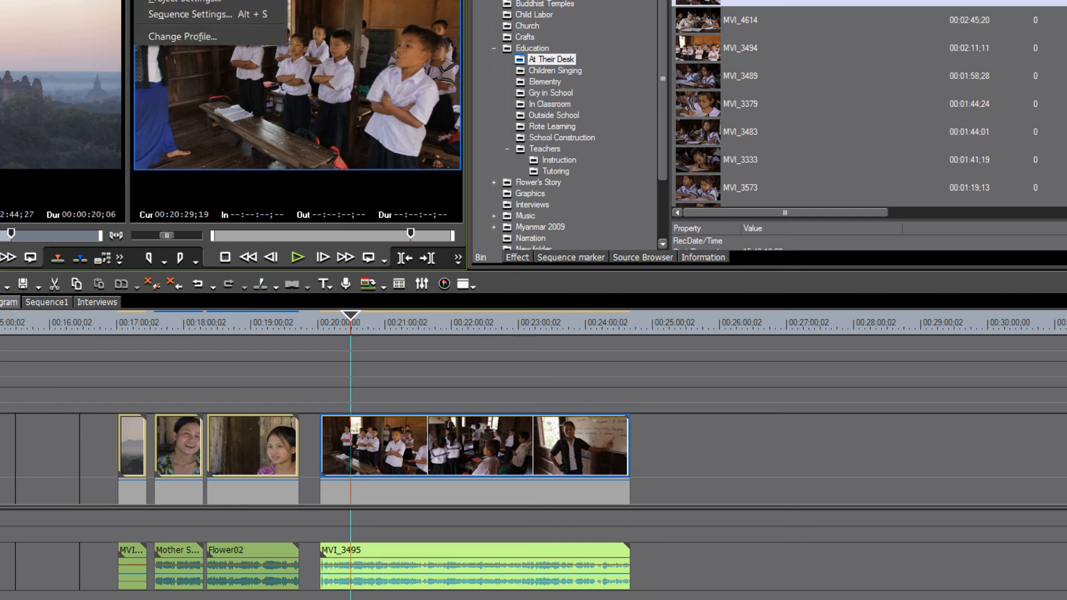
click(181, 0)
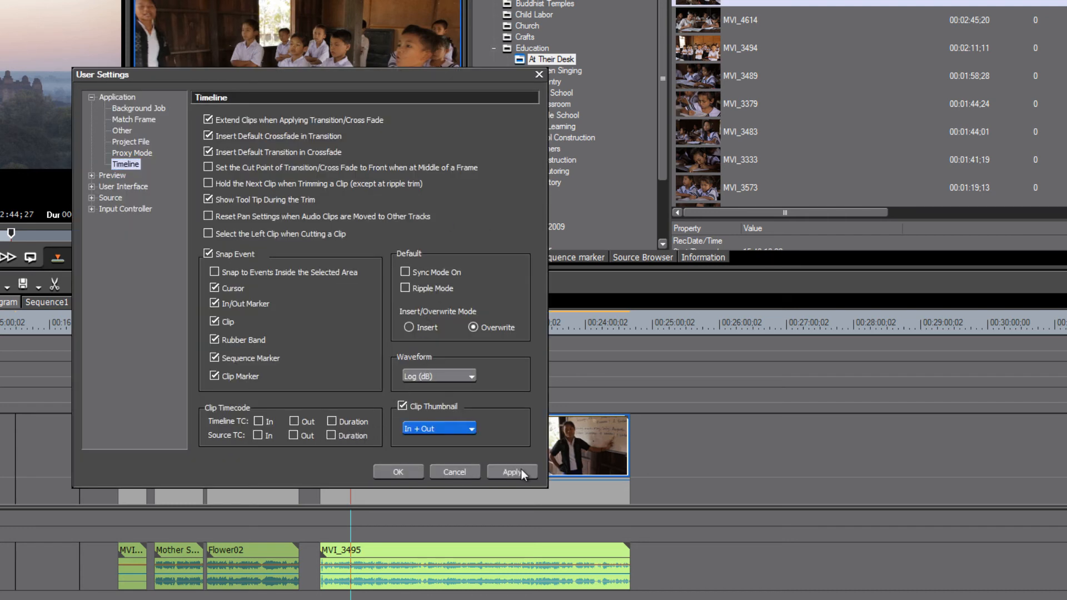
click(521, 469)
click(397, 469)
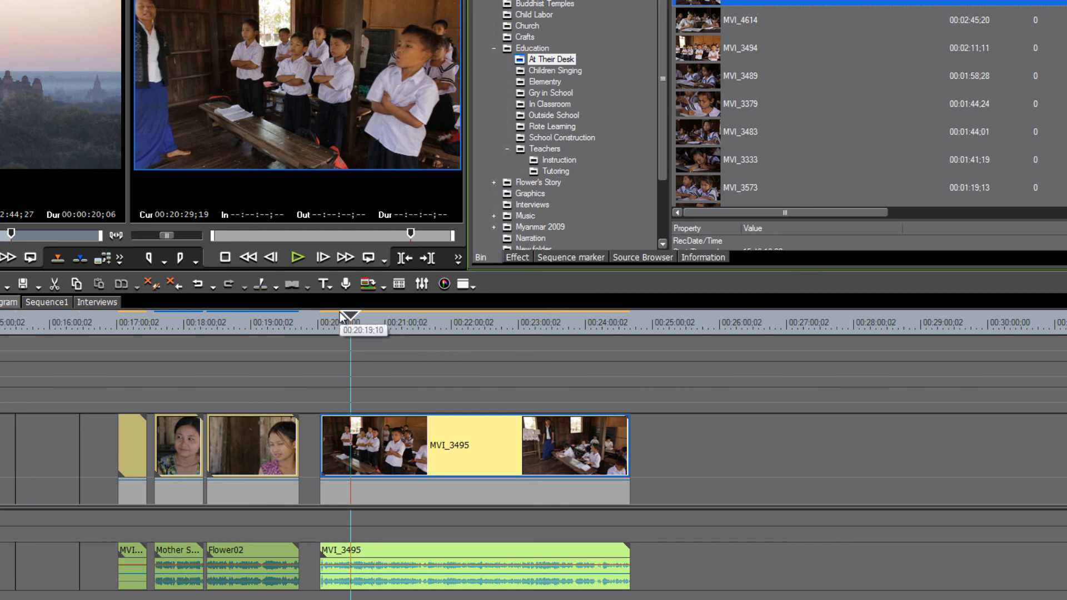
drag(341, 315, 481, 373)
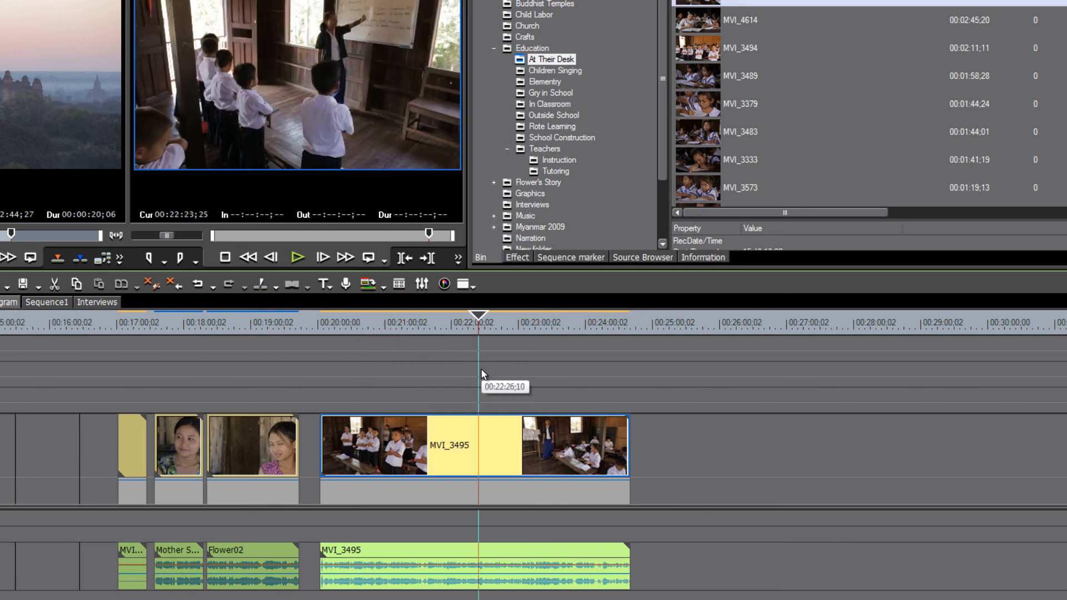